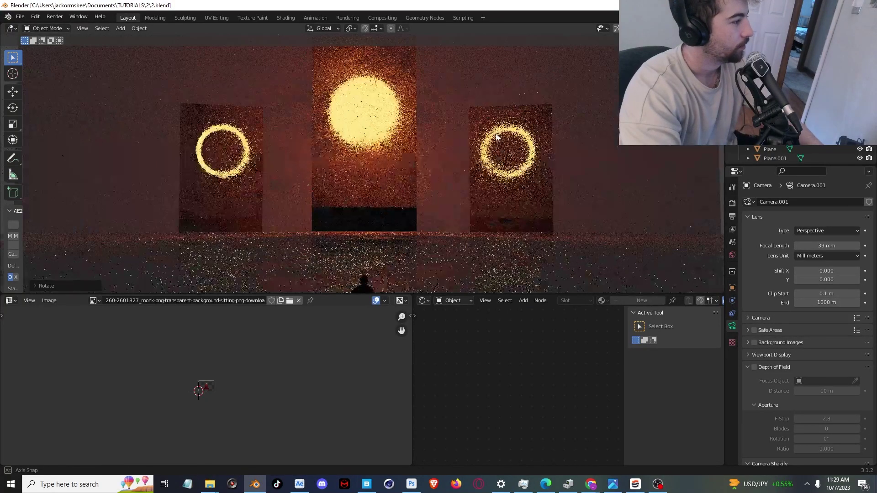
{"action": "scroll", "coordinate": [484, 163], "scroll_direction": "down", "scroll_amount": 3}
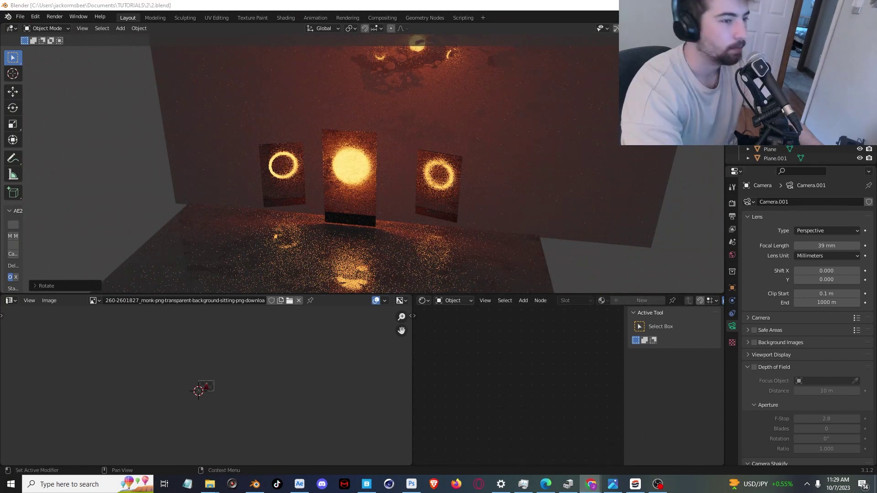
{"action": "left_click_drag", "start_coordinate": [876, 147], "coordinate": [5, 1]}
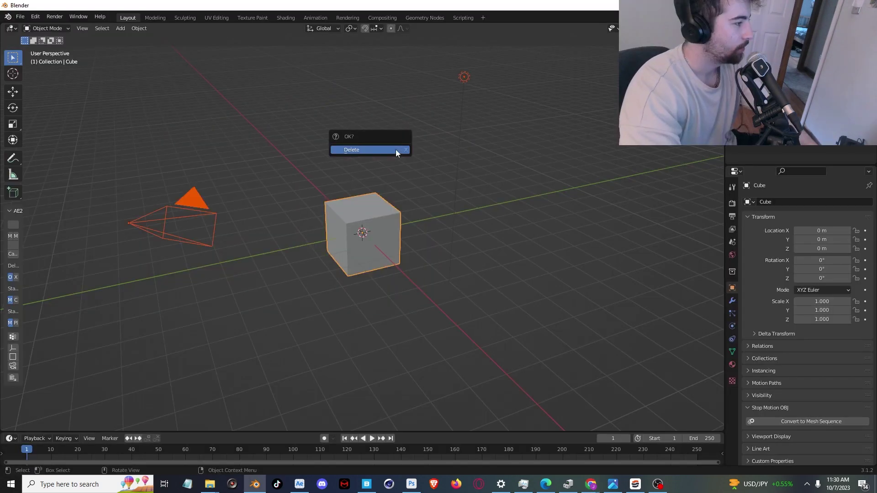
- Delete all the default objects and add a large ground plane
{"action": "left_click", "coordinate": [396, 149]}
{"action": "key", "text": "shift+a"}
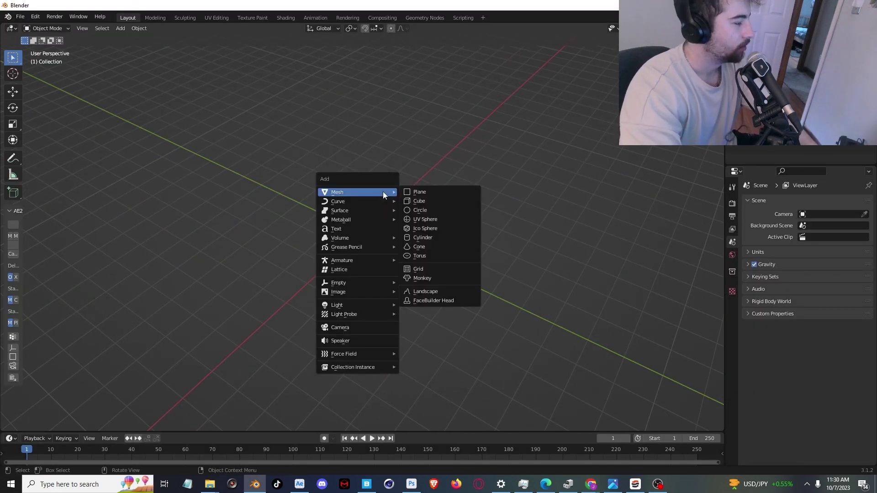
{"action": "left_click", "coordinate": [448, 191]}
{"action": "key", "text": "s"}
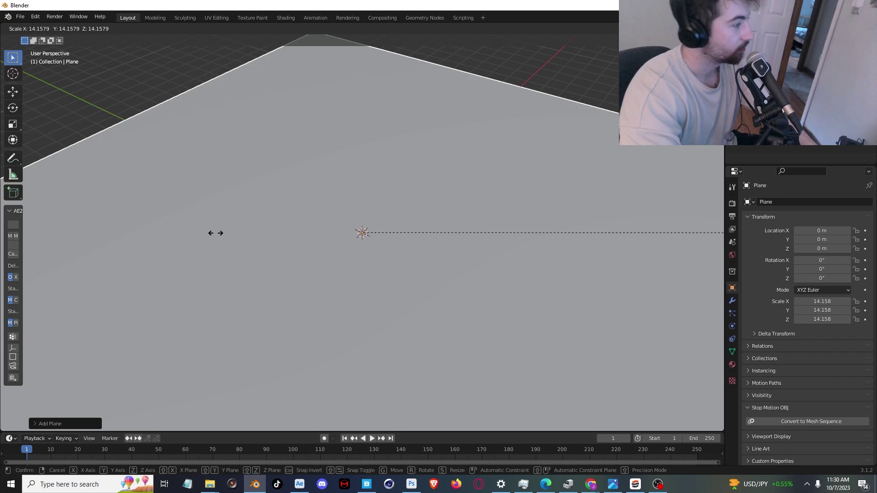
{"action": "left_click", "coordinate": [450, 232]}
- Resize the ground plane to a scale of about 12.4 and stretch it along Y to about 17.5
{"action": "scroll", "coordinate": [451, 232], "scroll_direction": "down", "scroll_amount": 6}
{"action": "middle_click_drag", "start_coordinate": [367, 212], "coordinate": [424, 234]}
{"action": "key", "text": "s"}
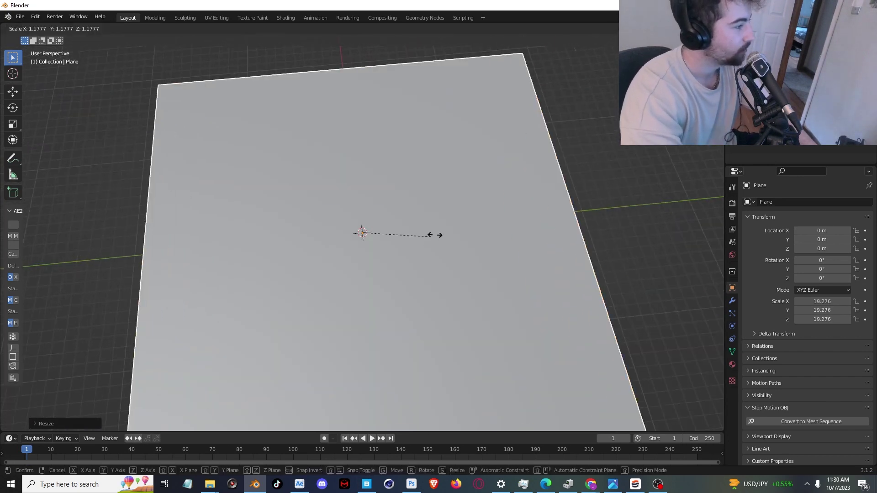
{"action": "left_click", "coordinate": [410, 234]}
{"action": "key", "text": "s"}
{"action": "key", "text": "y"}
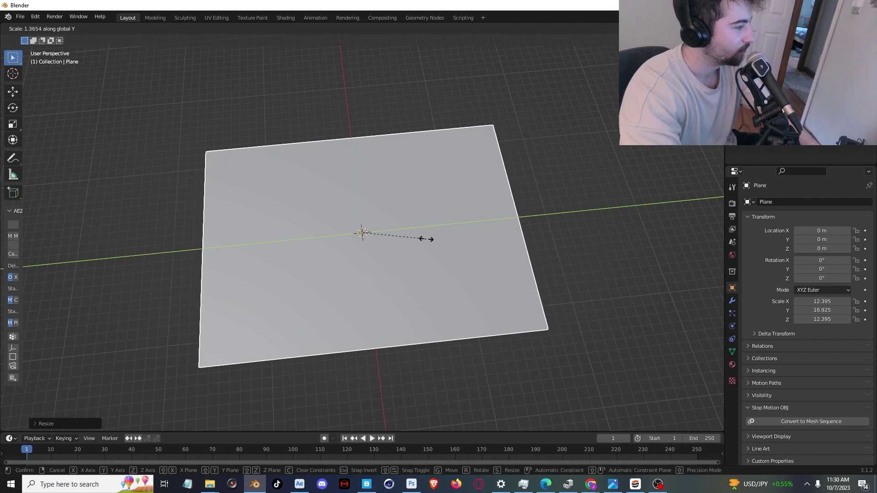
{"action": "left_click", "coordinate": [428, 238]}
- Add a camera, align it to a low view across the ground plane, and tilt it slightly upward
{"action": "middle_click_drag", "start_coordinate": [428, 238], "coordinate": [432, 201]}
{"action": "scroll", "coordinate": [432, 166], "scroll_direction": "up", "scroll_amount": 4}
{"action": "key", "text": "shift+a"}
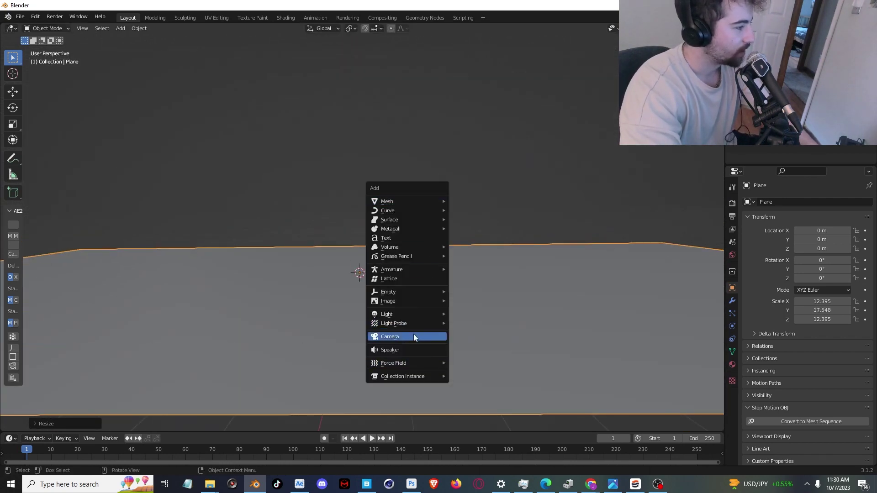
{"action": "left_click", "coordinate": [414, 336]}
{"action": "left_click", "coordinate": [421, 322]}
{"action": "key", "text": "s"}
{"action": "key", "text": "x"}
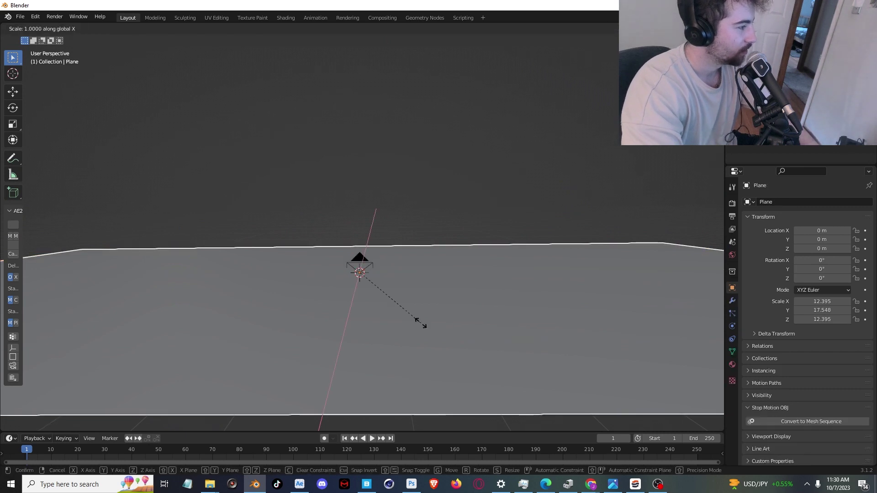
{"action": "left_click", "coordinate": [427, 324]}
{"action": "left_click", "coordinate": [374, 274]}
{"action": "middle_click_drag", "start_coordinate": [383, 258], "coordinate": [386, 258]}
{"action": "key", "text": "ctrl+alt+KP_0"}
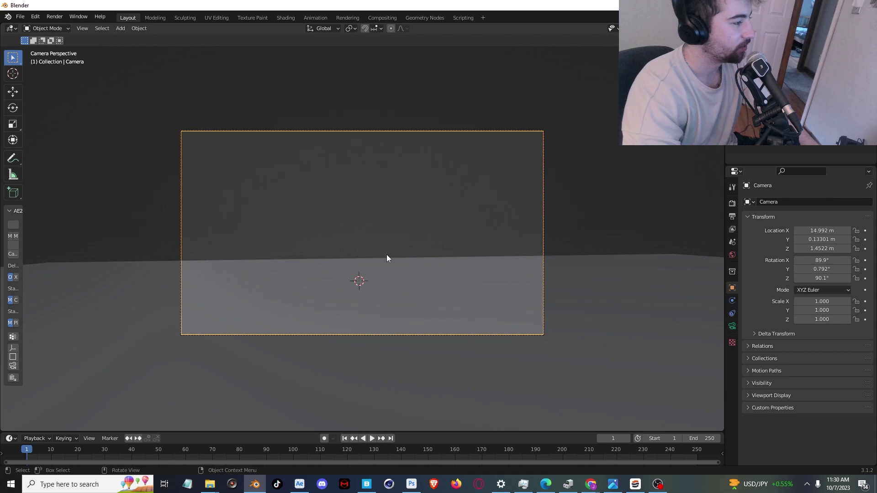
{"action": "left_click_drag", "start_coordinate": [840, 258], "coordinate": [858, 258]}
- Set the output resolution to 1024 by 1024 px
{"action": "left_click", "coordinate": [734, 204]}
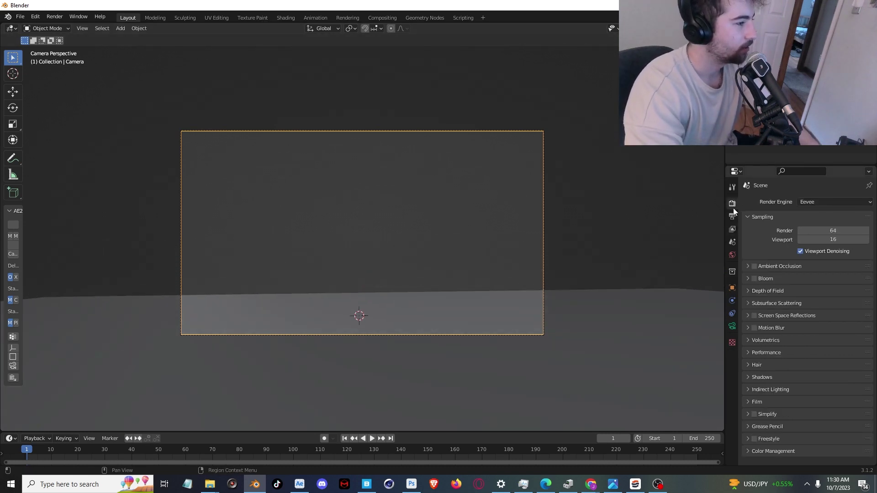
{"action": "left_click", "coordinate": [734, 217]}
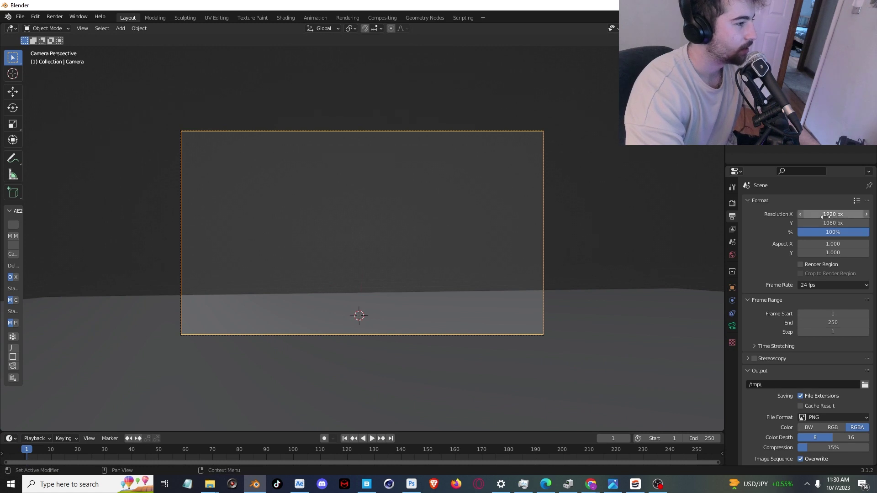
{"action": "left_click", "coordinate": [828, 215]}
{"action": "type", "text": "1024"}
{"action": "key", "text": "Return"}
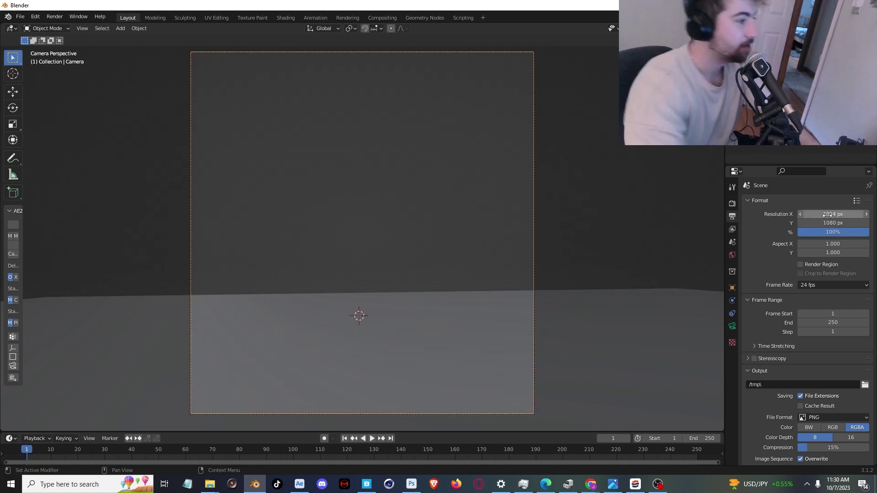
{"action": "type", "text": "1024"}
- Set the camera's focal length to 40 mm
{"action": "left_click", "coordinate": [732, 327]}
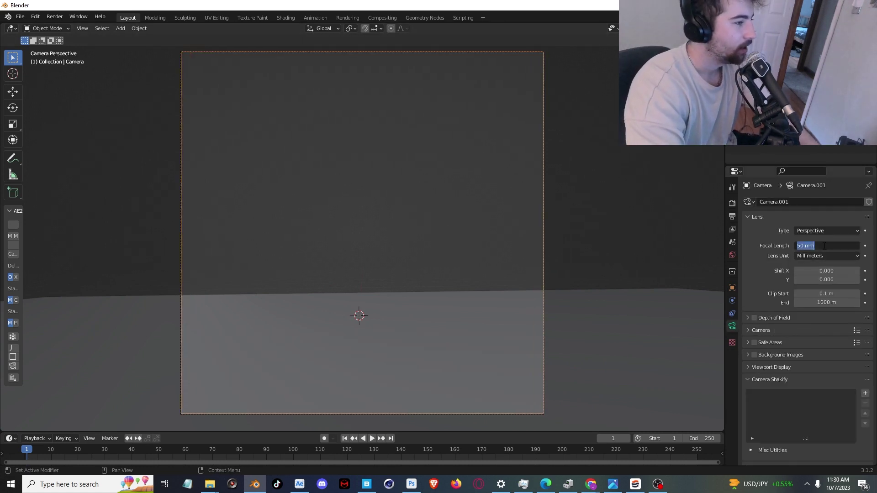
{"action": "key", "text": "Return"}
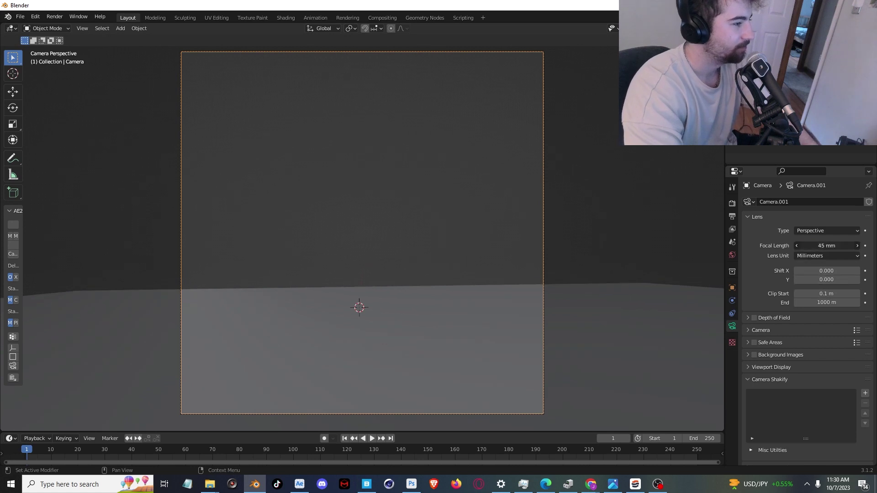
{"action": "left_click_drag", "start_coordinate": [826, 245], "coordinate": [822, 246]}
- Adjust the camera framing by rotating it slightly about Z and shifting it along X
{"action": "key", "text": "r"}
{"action": "key", "text": "z"}
{"action": "left_click", "coordinate": [514, 222]}
{"action": "key", "text": "g"}
{"action": "key", "text": "x"}
{"action": "left_click", "coordinate": [493, 216]}
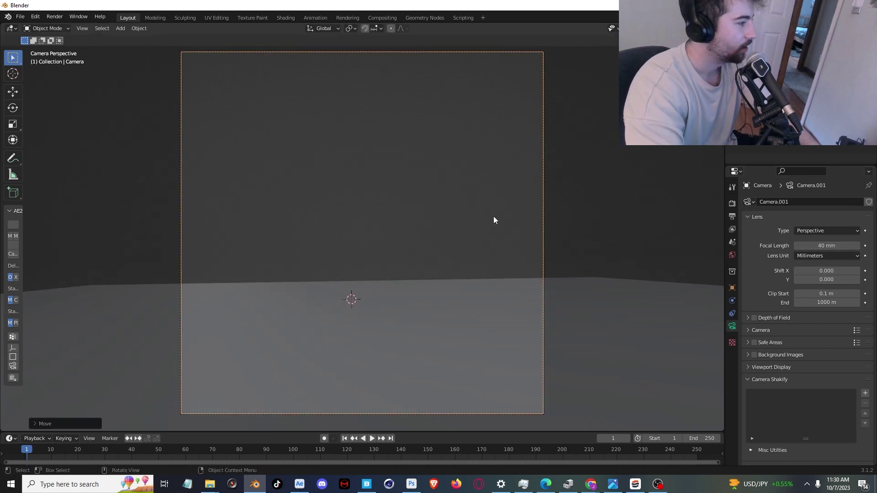
{"action": "key", "text": "r"}
{"action": "key", "text": "z"}
{"action": "left_click", "coordinate": [494, 211]}
- Reposition the camera, turn it about Z, and roll it until the horizon is level
{"action": "key", "text": "g"}
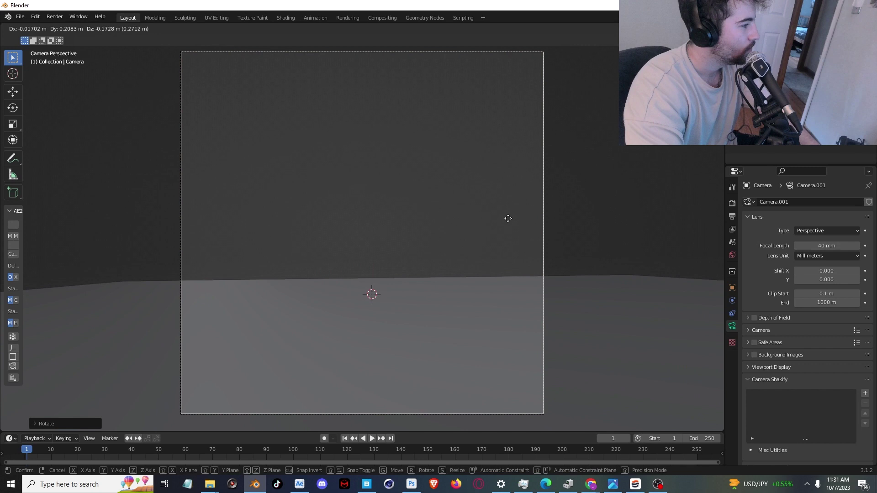
{"action": "left_click", "coordinate": [515, 228]}
{"action": "key", "text": "r"}
{"action": "key", "text": "z"}
{"action": "left_click", "coordinate": [518, 231]}
{"action": "key", "text": "r"}
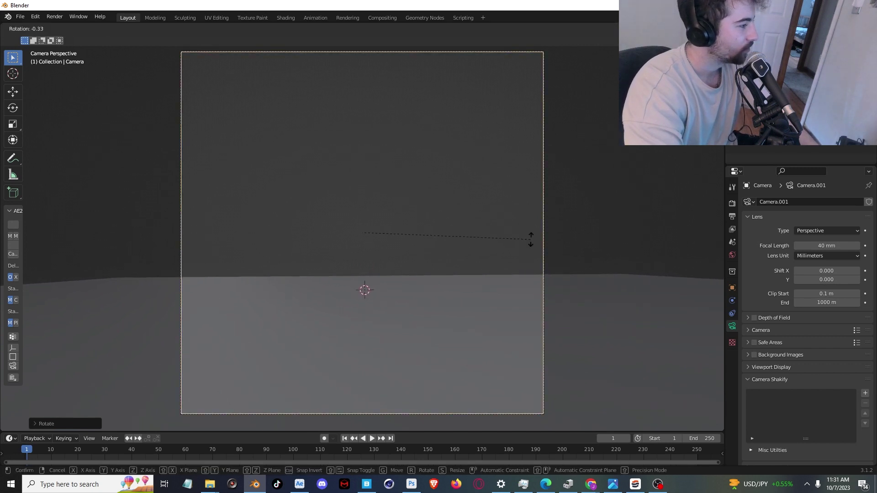
{"action": "left_click", "coordinate": [532, 239]}
- Switch to the browser, examine the Pinterest reference image of the glowing portals, and return to Blender
{"action": "key", "text": "shift+a"}
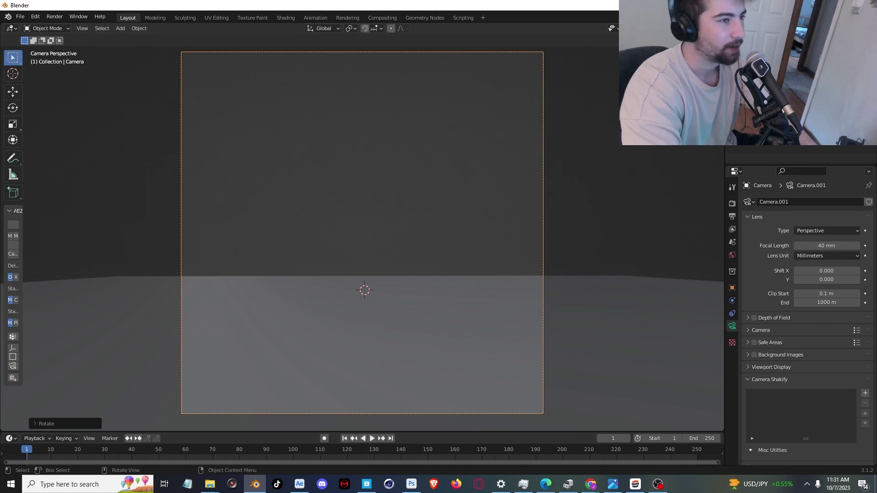
{"action": "left_click_drag", "start_coordinate": [292, 0], "coordinate": [0, 1]}
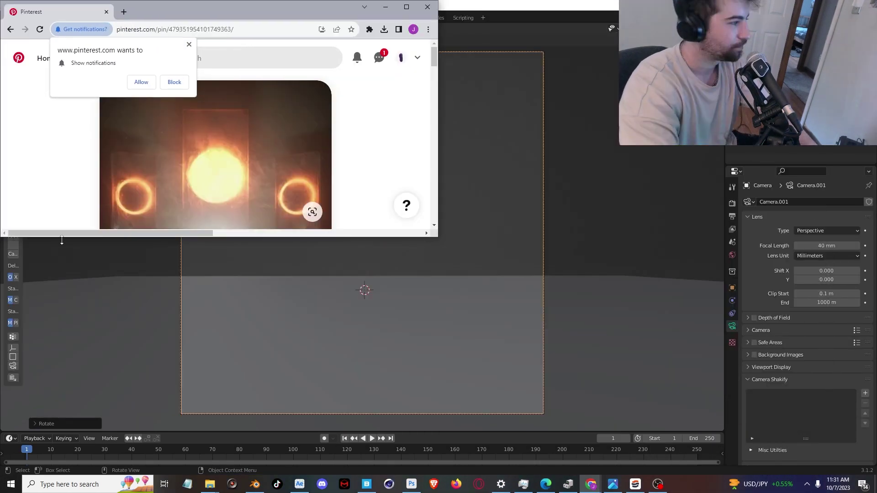
{"action": "left_click", "coordinate": [406, 7]}
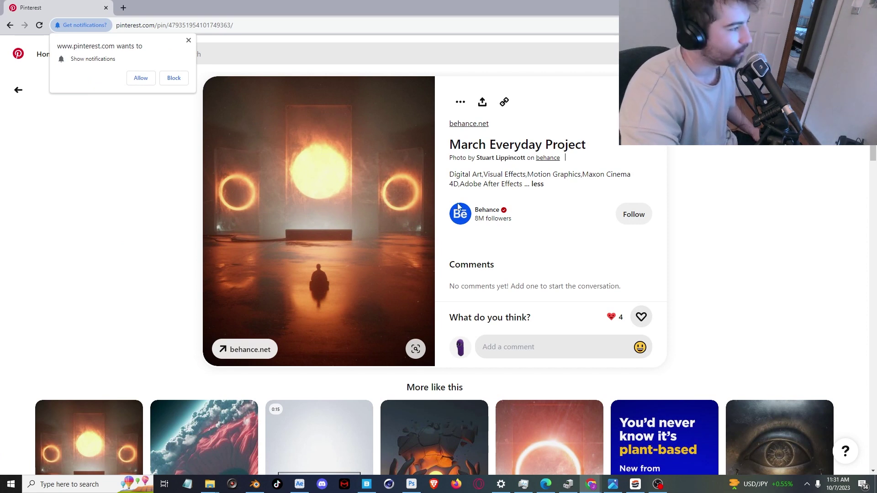
{"action": "key", "text": "alt+Tab"}
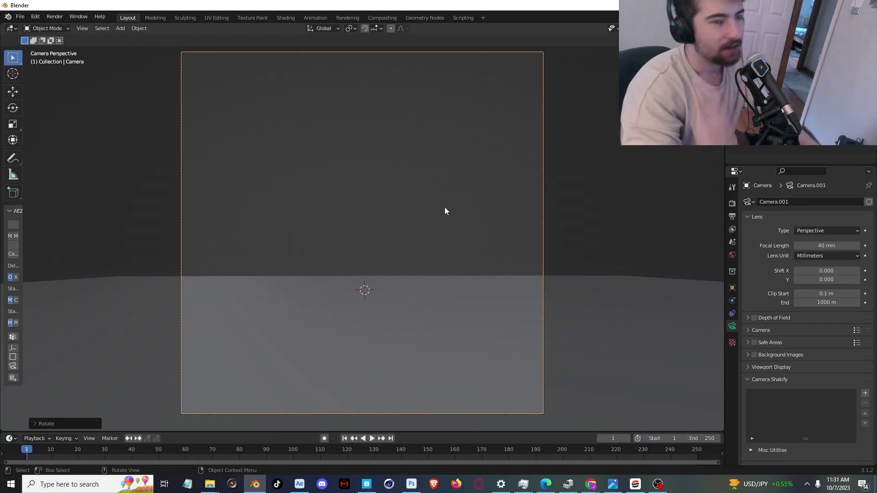
- Add a cube at the scene origin and flatten it along X into a thin slab
{"action": "key", "text": "q"}
{"action": "left_click", "coordinate": [432, 225]}
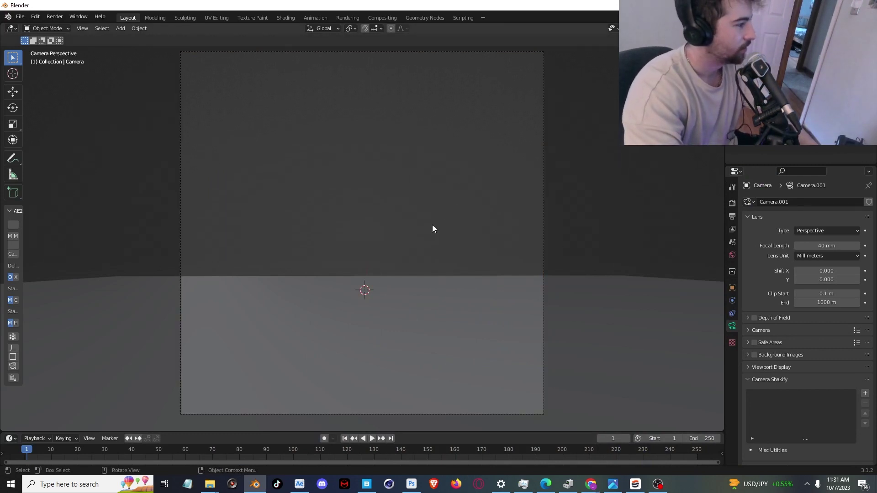
{"action": "key", "text": "shift+a"}
{"action": "mouse_move", "coordinate": [388, 89]}
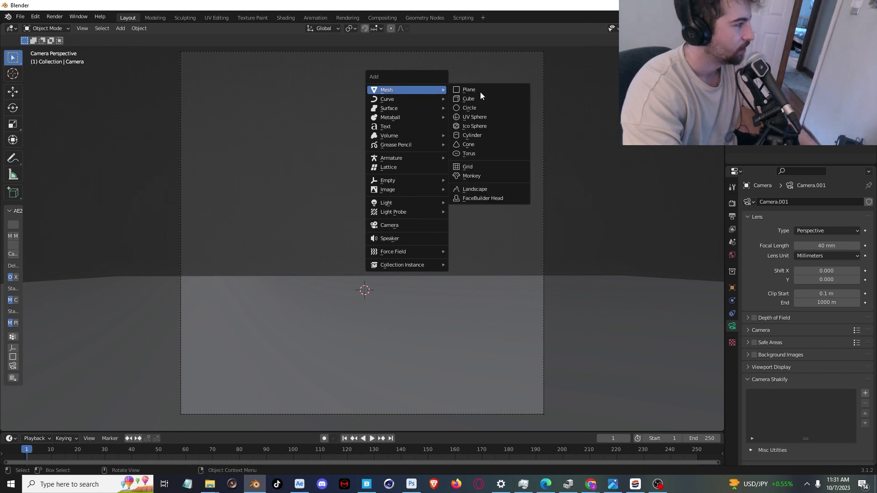
{"action": "left_click", "coordinate": [496, 100]}
{"action": "middle_click_drag", "start_coordinate": [497, 104], "coordinate": [513, 173]}
{"action": "key", "text": "s"}
{"action": "key", "text": "x"}
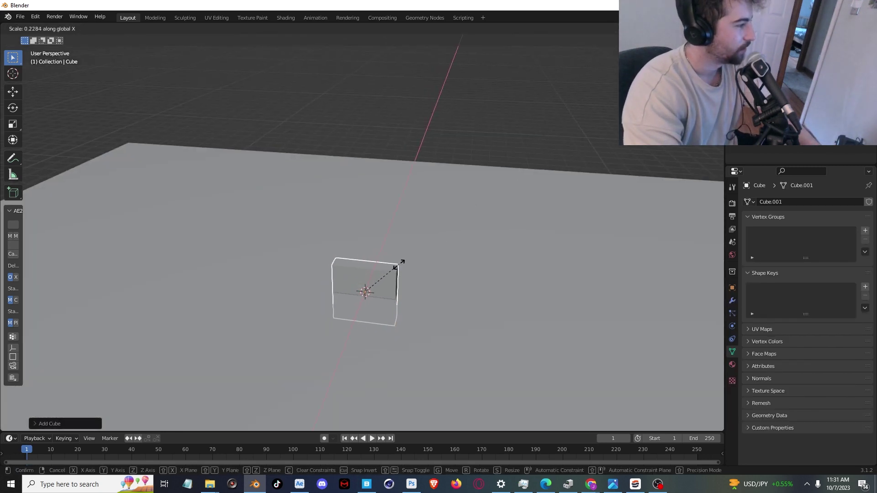
{"action": "left_click", "coordinate": [389, 272]}
- Move the slab to the far edge of the ground plane
{"action": "middle_click_drag", "start_coordinate": [450, 237], "coordinate": [409, 253]}
{"action": "key", "text": "g"}
{"action": "left_click", "coordinate": [605, 69]}
- Reduce the slab's height along Z and lower it onto the ground plane
{"action": "middle_click_drag", "start_coordinate": [633, 151], "coordinate": [556, 174], "text": "shift"}
{"action": "key", "text": "s"}
{"action": "key", "text": "z"}
{"action": "left_click", "coordinate": [372, 283]}
{"action": "key", "text": "g"}
{"action": "key", "text": "z"}
{"action": "left_click", "coordinate": [361, 309]}
- Thin the slab further along X, then increase its height slightly and reseat it on the ground plane
{"action": "key", "text": "s"}
{"action": "key", "text": "x"}
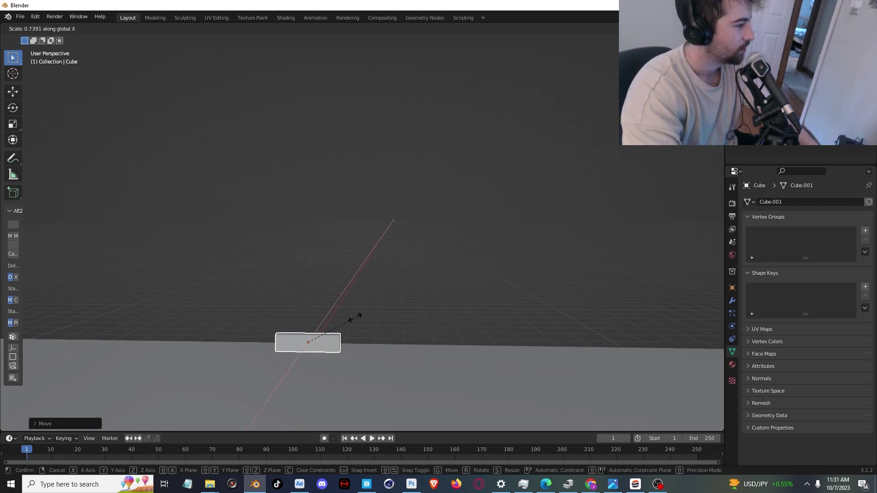
{"action": "left_click", "coordinate": [351, 318]}
{"action": "key", "text": "s"}
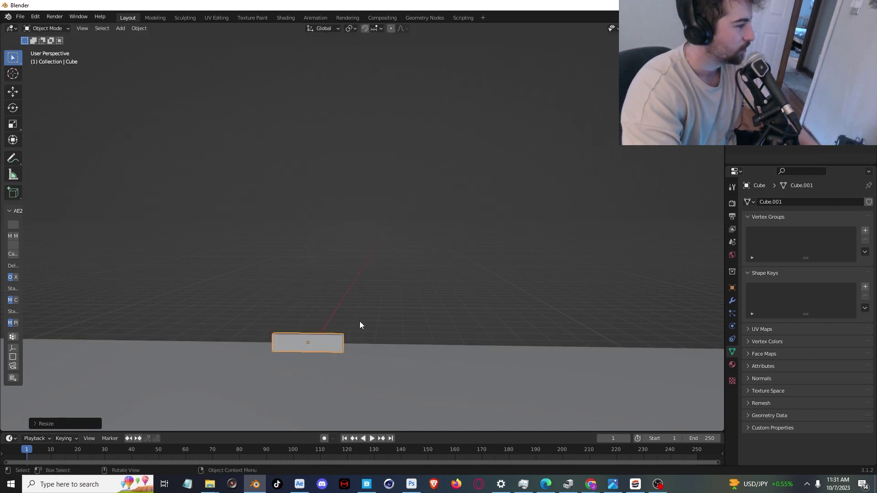
{"action": "key", "text": "z"}
{"action": "left_click", "coordinate": [378, 323]}
{"action": "key", "text": "g"}
{"action": "key", "text": "z"}
{"action": "left_click", "coordinate": [378, 322]}
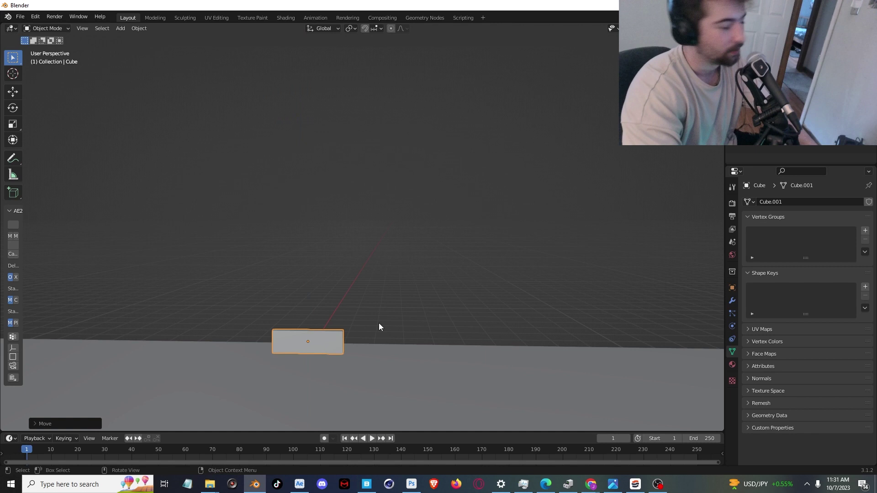
- Widen the low slab slightly along Y
{"action": "key", "text": "s"}
{"action": "key", "text": "z"}
{"action": "key", "text": "x"}
{"action": "key", "text": "y"}
{"action": "left_click", "coordinate": [384, 325]}
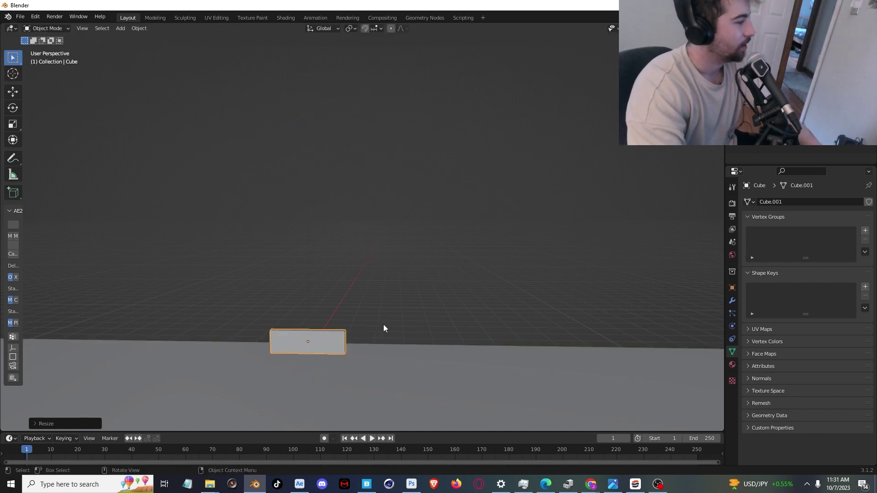
- Extrude the slab's top face upward along Z to form a tall upright panel above the base
{"action": "key", "text": "Tab"}
{"action": "middle_click_drag", "start_coordinate": [303, 170], "coordinate": [363, 218]}
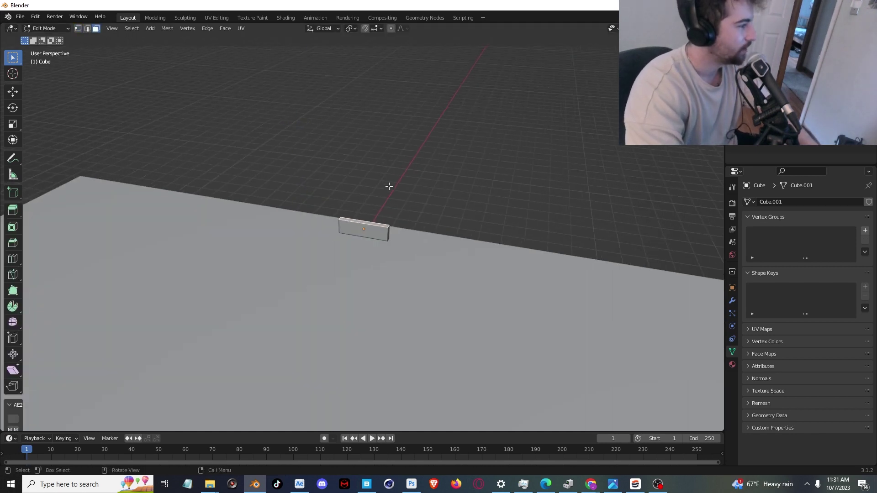
{"action": "scroll", "coordinate": [389, 187], "scroll_direction": "down", "scroll_amount": 3}
{"action": "key", "text": "e"}
{"action": "key", "text": "z"}
{"action": "key", "text": "z"}
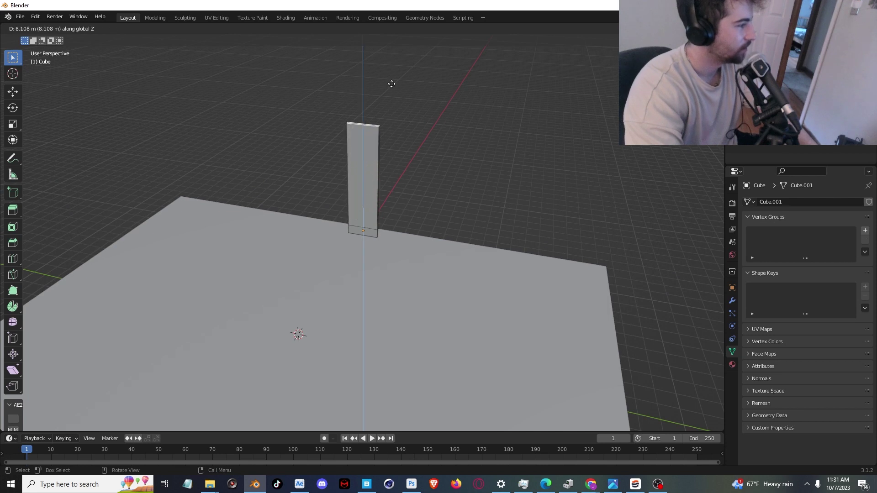
{"action": "left_click", "coordinate": [388, 141]}
{"action": "key", "text": "Tab"}
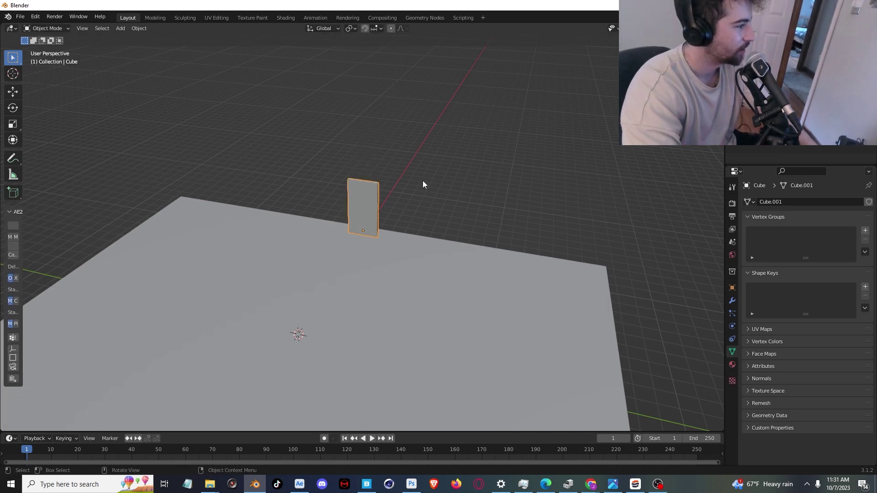
- Widen the upright panel along Y to about one and a half times its width
{"action": "key", "text": "s"}
{"action": "key", "text": "x"}
{"action": "key", "text": "y"}
{"action": "left_click", "coordinate": [467, 187]}
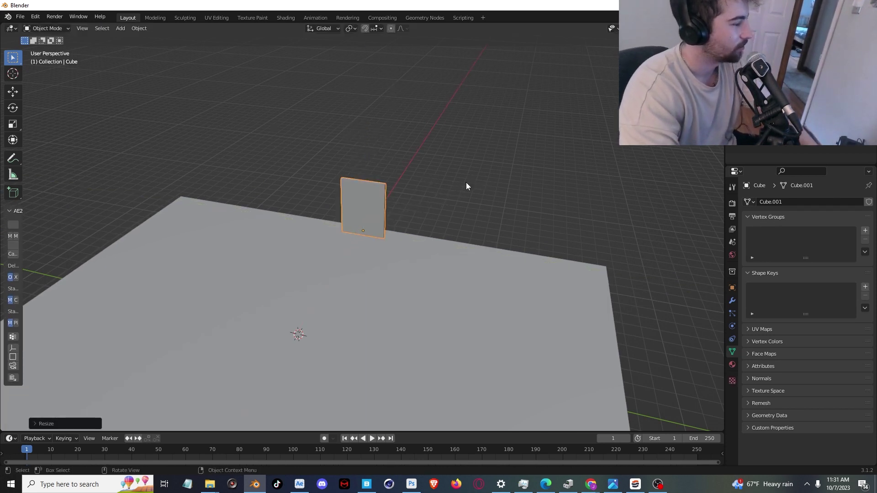
- Raise the panel's top face by about 3 m along Z
{"action": "key", "text": "Tab"}
{"action": "key", "text": "g"}
{"action": "key", "text": "z"}
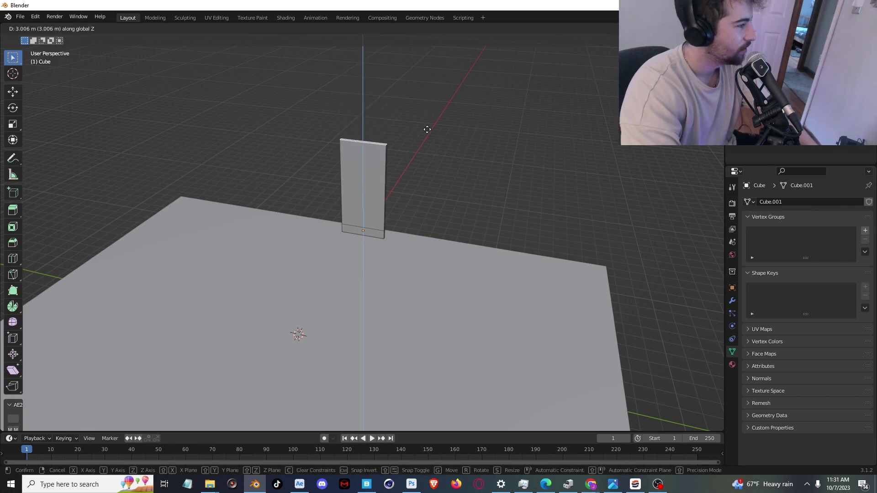
{"action": "left_click", "coordinate": [427, 122]}
- Add a new material to the upright panel and name it GLASS
{"action": "key", "text": "Tab"}
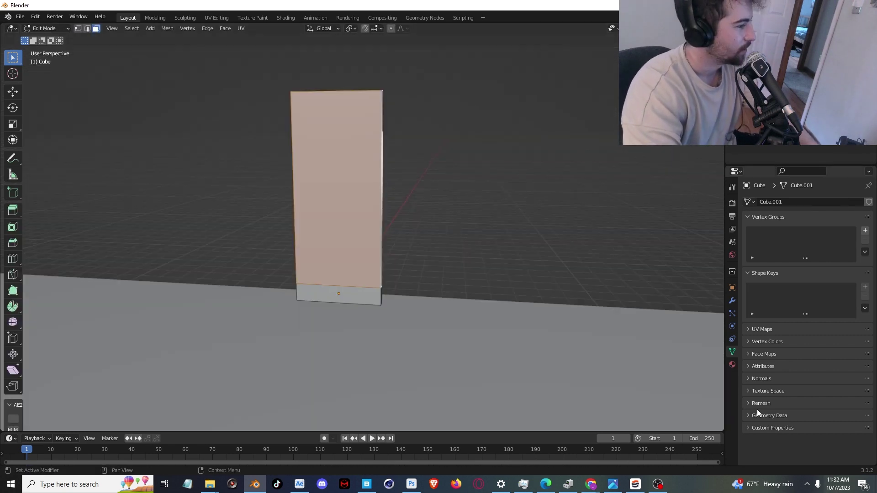
{"action": "left_click", "coordinate": [733, 365]}
{"action": "left_click", "coordinate": [868, 202]}
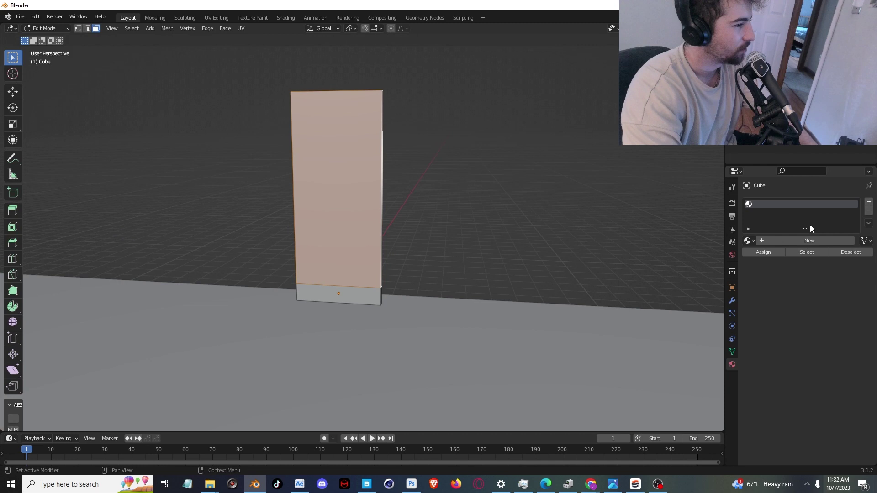
{"action": "left_click", "coordinate": [793, 239]}
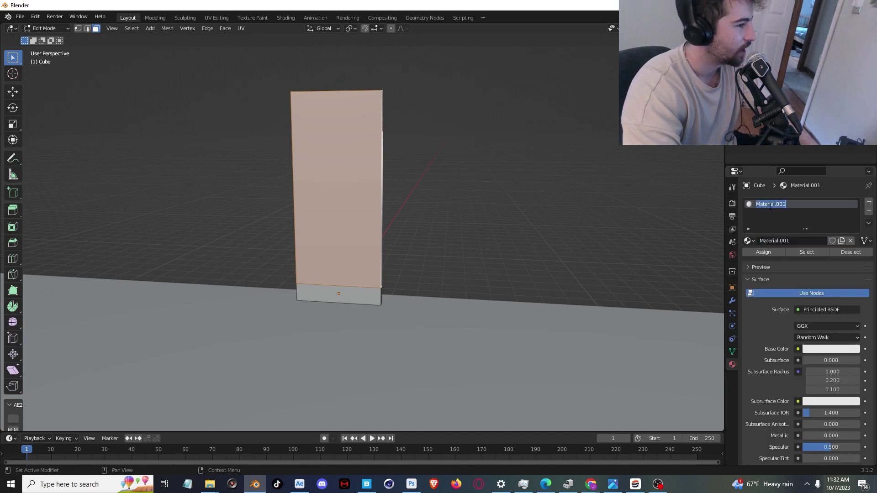
{"action": "type", "text": "GLASS"}
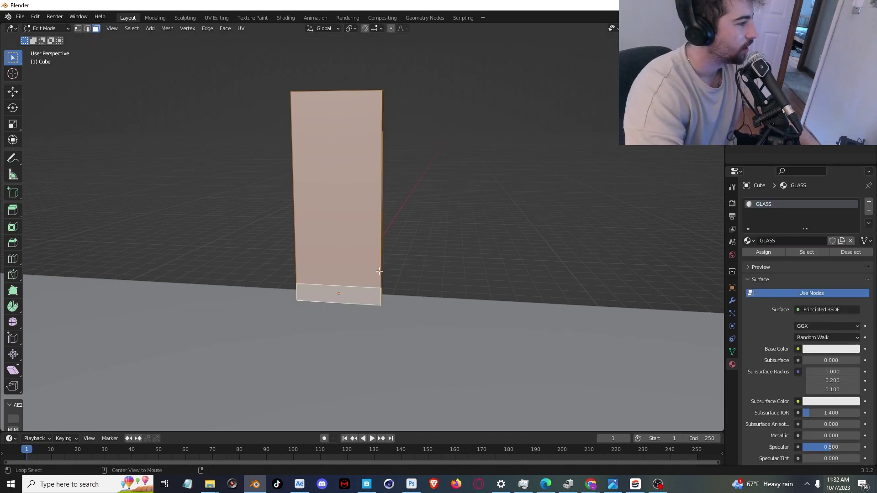
- Select the face loop of the panel's low base strip and add a second material named CONCRETE
{"action": "left_click", "coordinate": [375, 294], "text": "alt"}
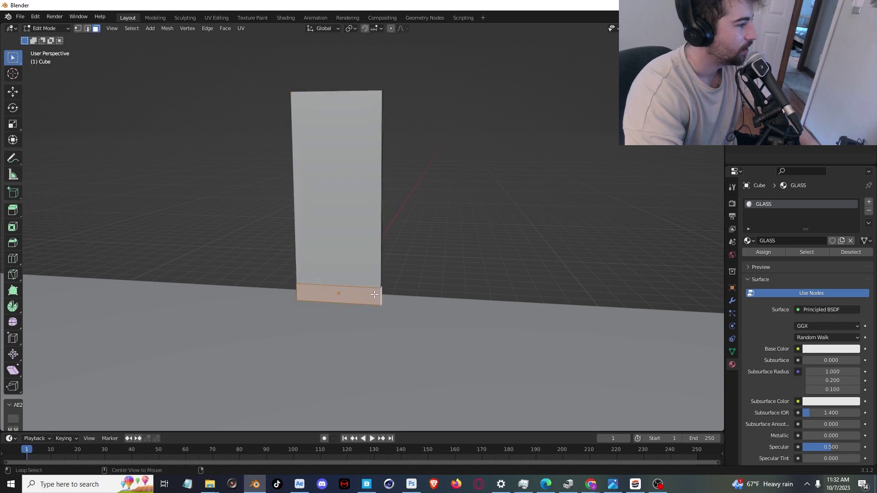
{"action": "left_click", "coordinate": [869, 203]}
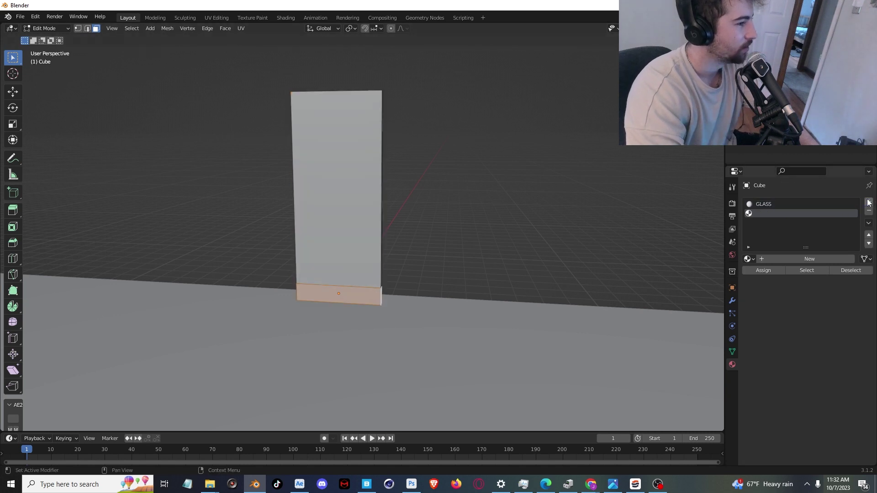
{"action": "left_click", "coordinate": [776, 258]}
{"action": "double_click", "coordinate": [772, 213]}
{"action": "type", "text": "CONCRE"}
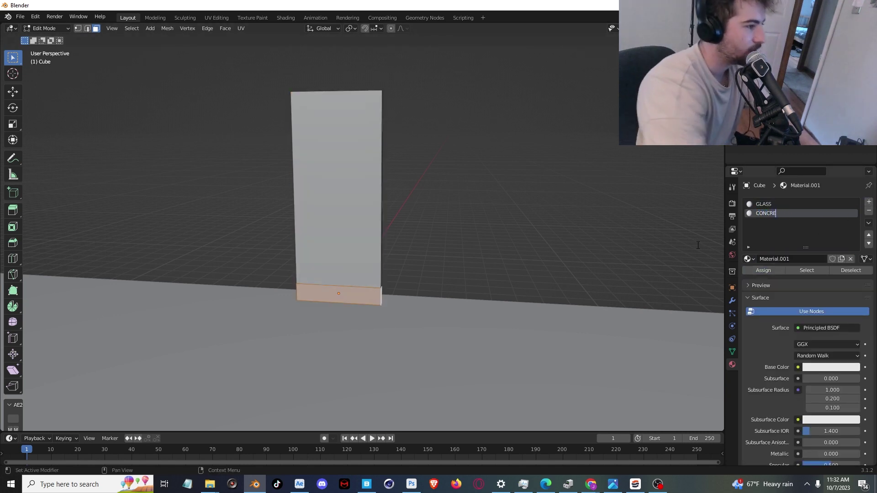
{"action": "type", "text": "TE"}
{"action": "key", "text": "Return"}
{"action": "key", "text": "Tab"}
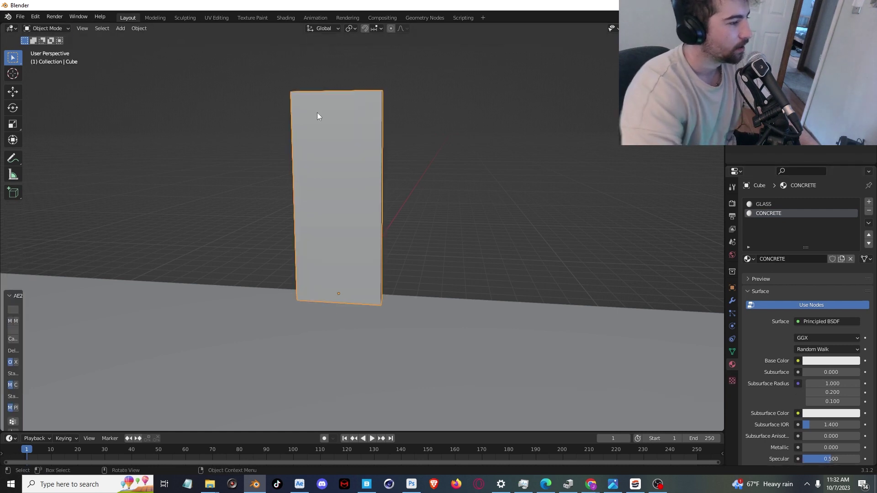
- Switch to Quixel Bridge to glance at its imperfection surfaces and return to the Blender scene
{"action": "scroll", "coordinate": [412, 258], "scroll_direction": "down", "scroll_amount": 4}
{"action": "scroll", "coordinate": [411, 261], "scroll_direction": "up", "scroll_amount": 3}
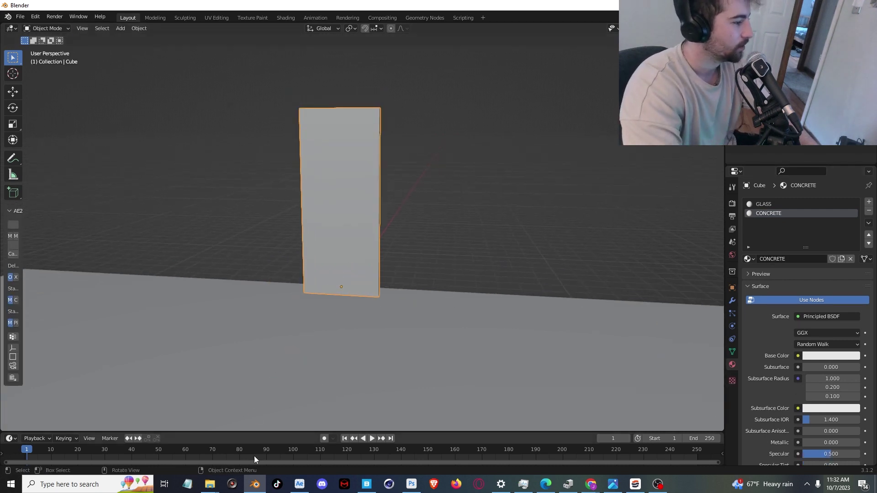
{"action": "left_click", "coordinate": [367, 484]}
{"action": "left_click_drag", "start_coordinate": [0, 5], "coordinate": [87, 0]}
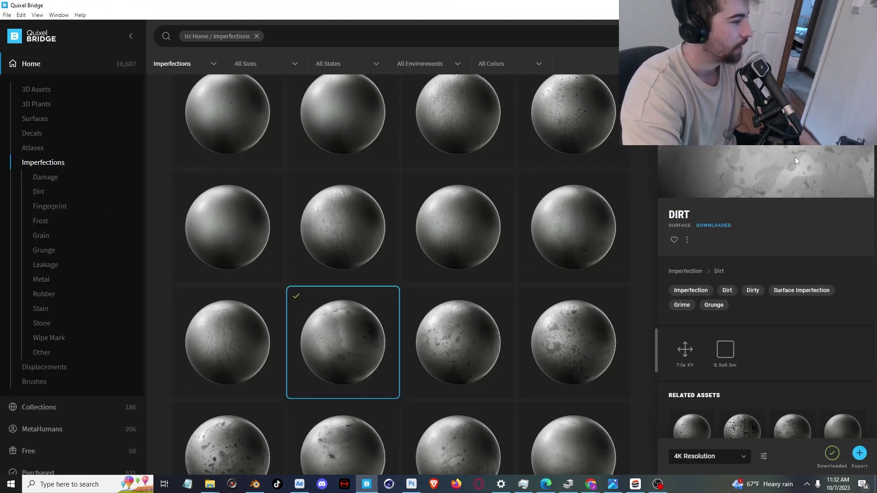
{"action": "left_click_drag", "start_coordinate": [599, 4], "coordinate": [876, 61]}
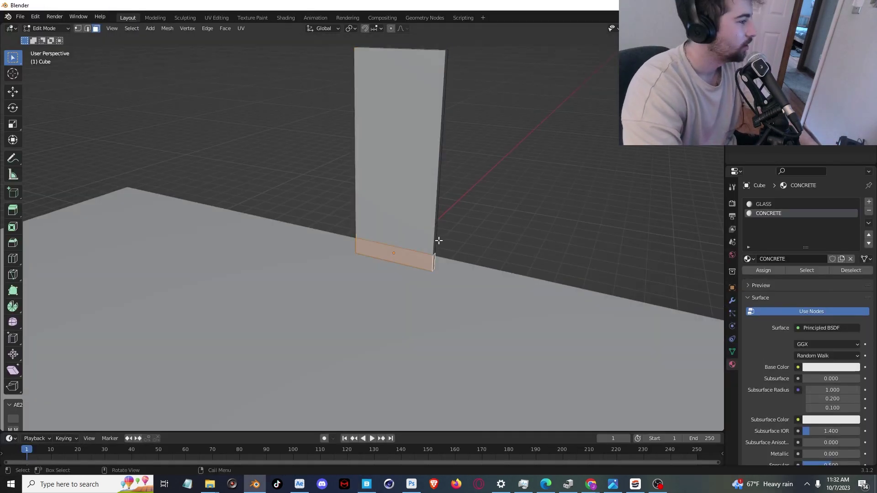
- Scale the whole panel to about 1.16 along Y and adjust its height along Z
{"action": "key", "text": "Tab"}
{"action": "key", "text": "s"}
{"action": "key", "text": "x"}
{"action": "key", "text": "y"}
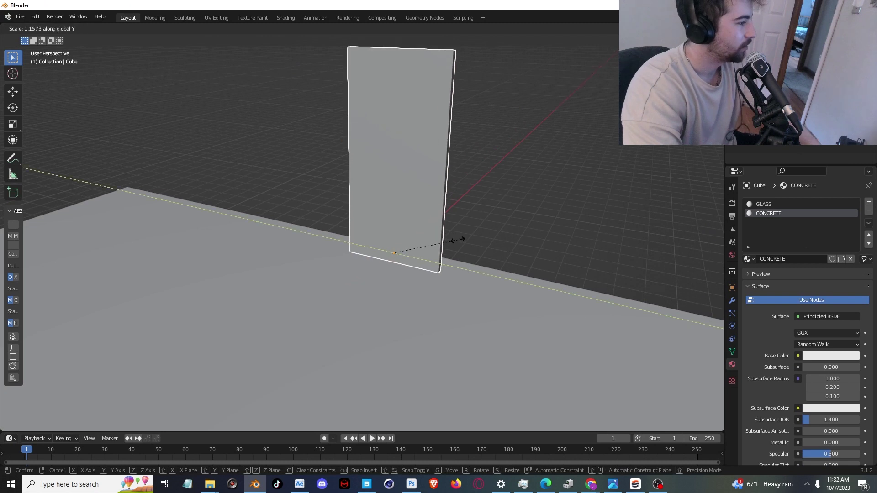
{"action": "left_click", "coordinate": [457, 239]}
{"action": "key", "text": "s"}
{"action": "key", "text": "z"}
{"action": "left_click", "coordinate": [465, 239]}
- Resize the panel slightly and uniformly while checking it through the camera
{"action": "middle_click_drag", "start_coordinate": [465, 238], "coordinate": [489, 220]}
{"action": "scroll", "coordinate": [489, 220], "scroll_direction": "down", "scroll_amount": 2}
{"action": "key", "text": "Tab"}
{"action": "scroll", "coordinate": [488, 220], "scroll_direction": "down", "scroll_amount": 2}
{"action": "key", "text": "Tab"}
{"action": "key", "text": "KP_0"}
{"action": "key", "text": "s"}
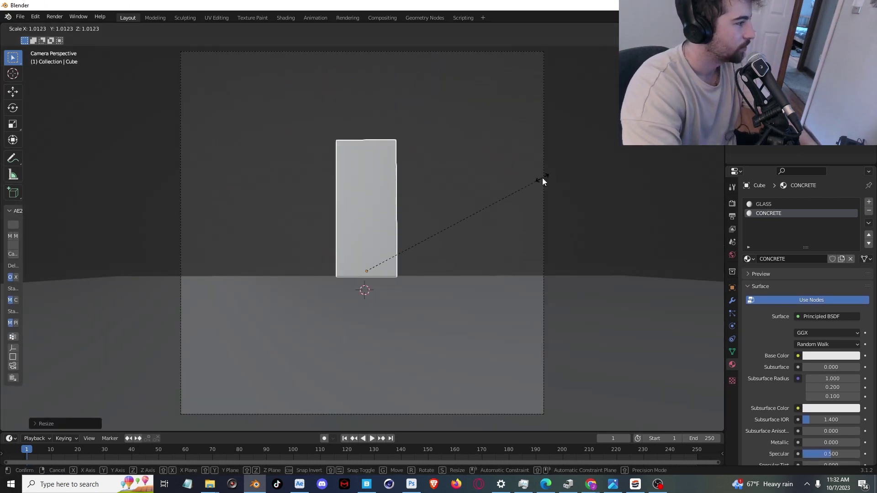
{"action": "left_click", "coordinate": [542, 179]}
- Duplicate the panel from the top view to just outside the ground's far -Y corner, turned slightly and scaled down
{"action": "middle_click_drag", "start_coordinate": [543, 178], "coordinate": [565, 200]}
{"action": "key", "text": "KP_7"}
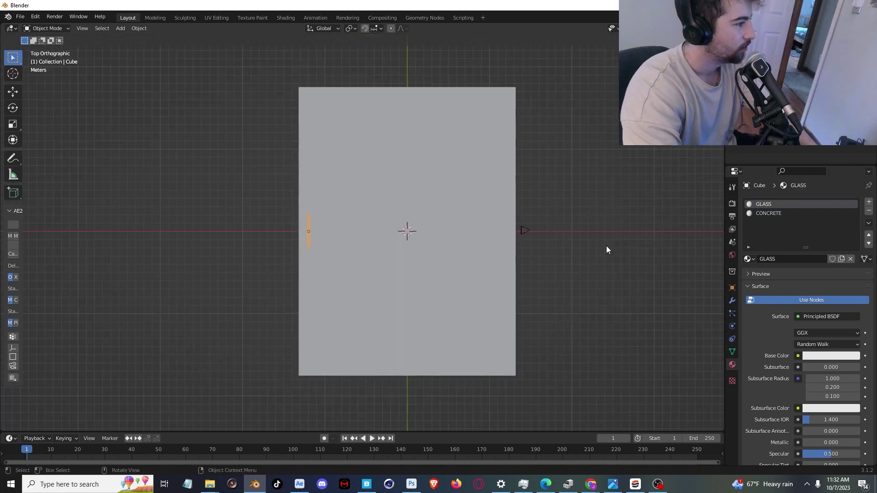
{"action": "key", "text": "shift+d"}
{"action": "left_click", "coordinate": [581, 368]}
{"action": "key", "text": "r"}
{"action": "left_click", "coordinate": [555, 284]}
{"action": "key", "text": "s"}
{"action": "left_click", "coordinate": [495, 295]}
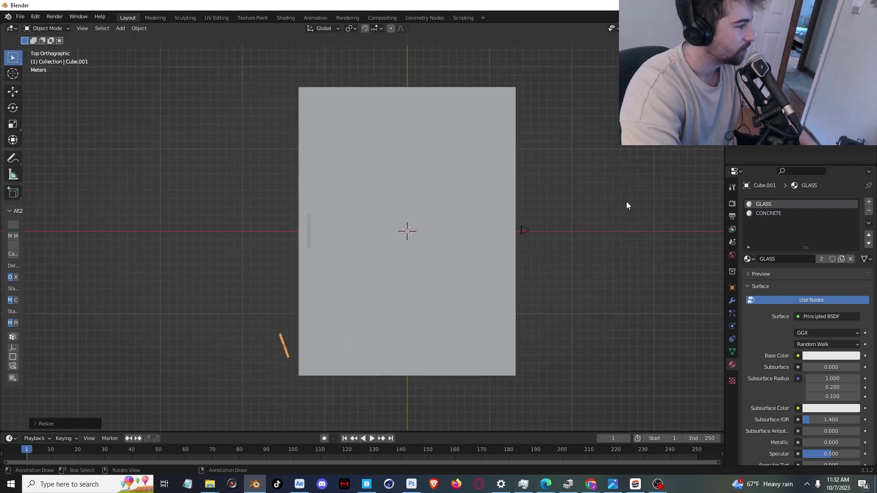
- Move the small duplicate in camera view so it stands on the horizon left of the central panel
{"action": "key", "text": "KP_0"}
{"action": "key", "text": "g"}
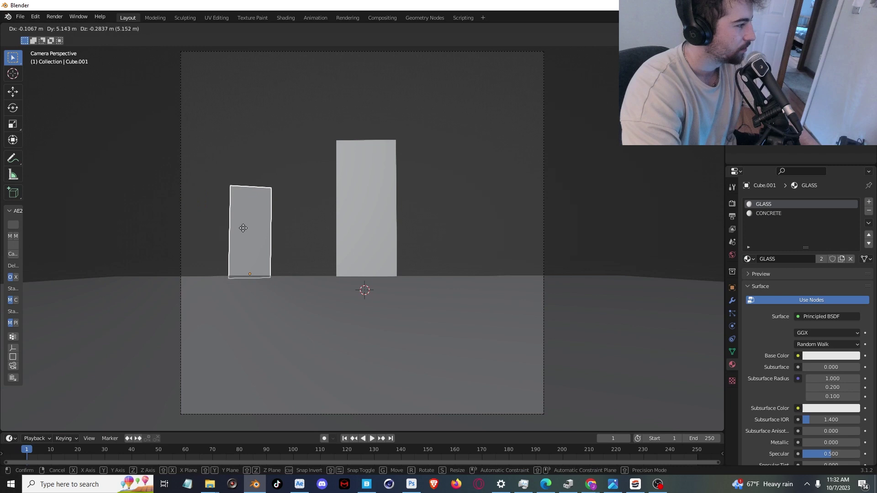
{"action": "left_click", "coordinate": [243, 231]}
{"action": "key", "text": "g"}
{"action": "left_click", "coordinate": [253, 231]}
- Enlarge the central panel uniformly and shift it slightly so it dominates the camera frame
{"action": "left_click", "coordinate": [385, 211]}
{"action": "key", "text": "s"}
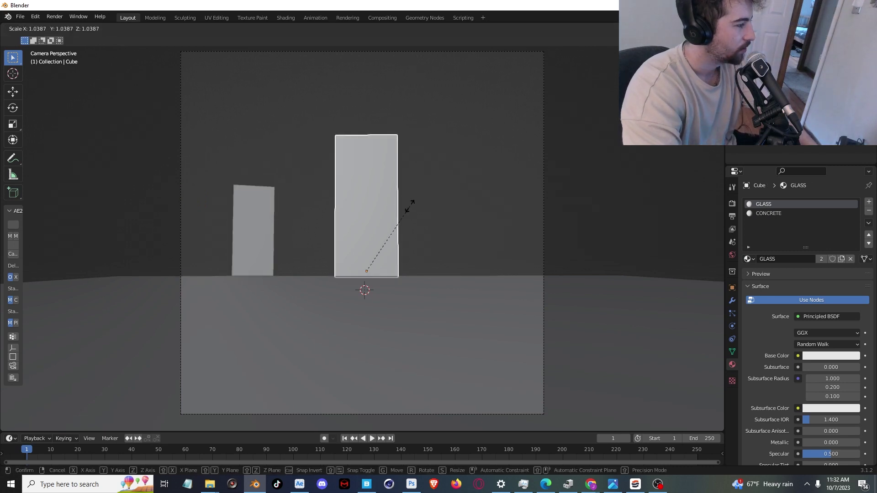
{"action": "left_click", "coordinate": [453, 211]}
{"action": "key", "text": "g"}
{"action": "left_click", "coordinate": [456, 209]}
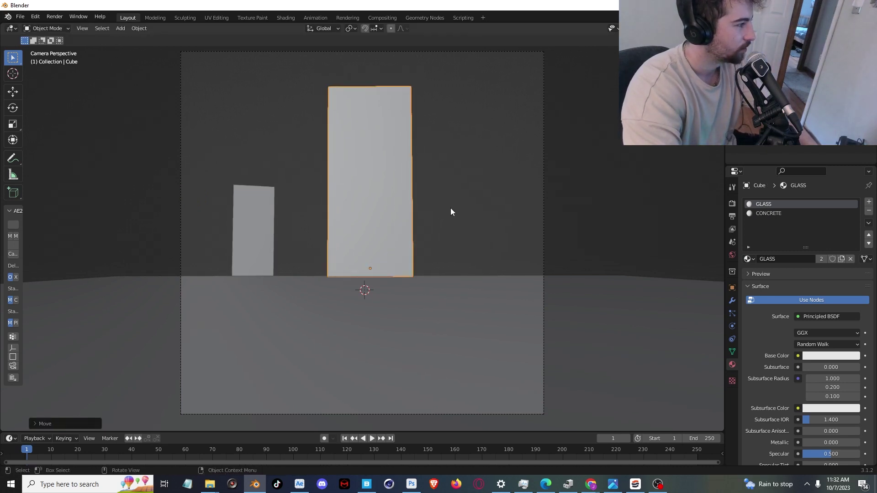
{"action": "key", "text": "s"}
{"action": "left_click", "coordinate": [446, 213]}
- Check the Pinterest reference image and widen the central panel slightly along Y to match its proportions
{"action": "mouse_move", "coordinate": [591, 484]}
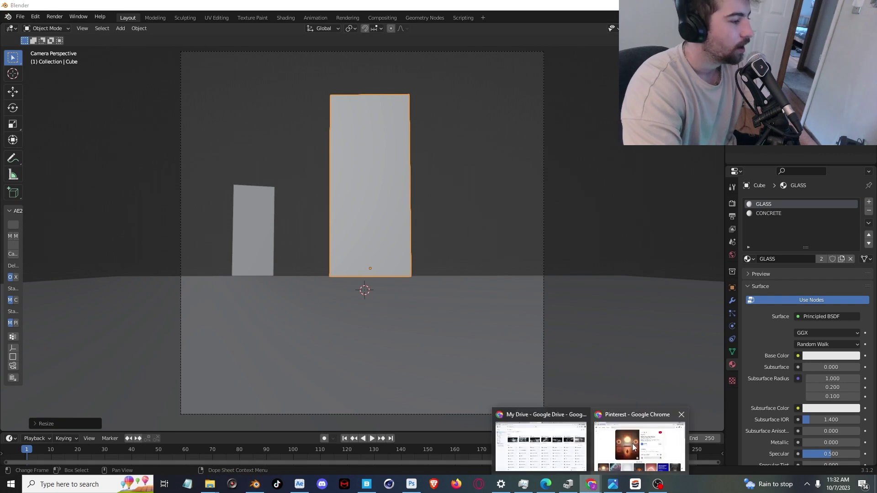
{"action": "left_click", "coordinate": [621, 439]}
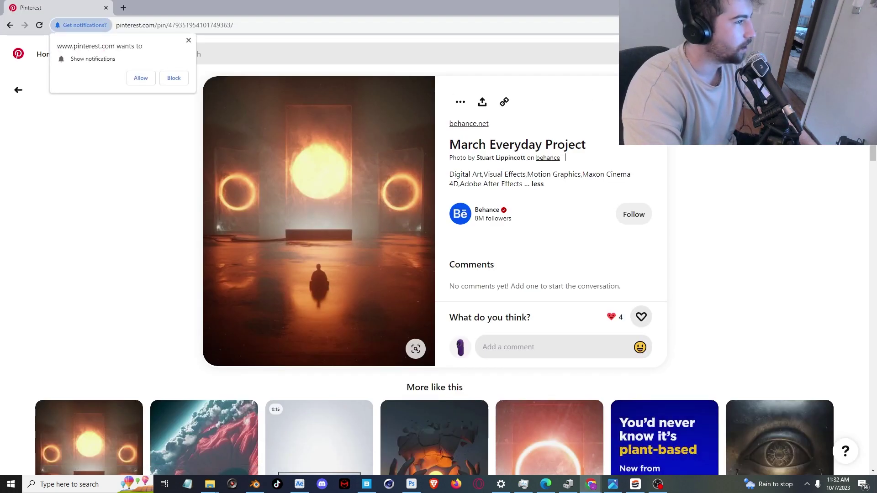
{"action": "left_click", "coordinate": [824, 7]}
{"action": "key", "text": "s"}
{"action": "key", "text": "y"}
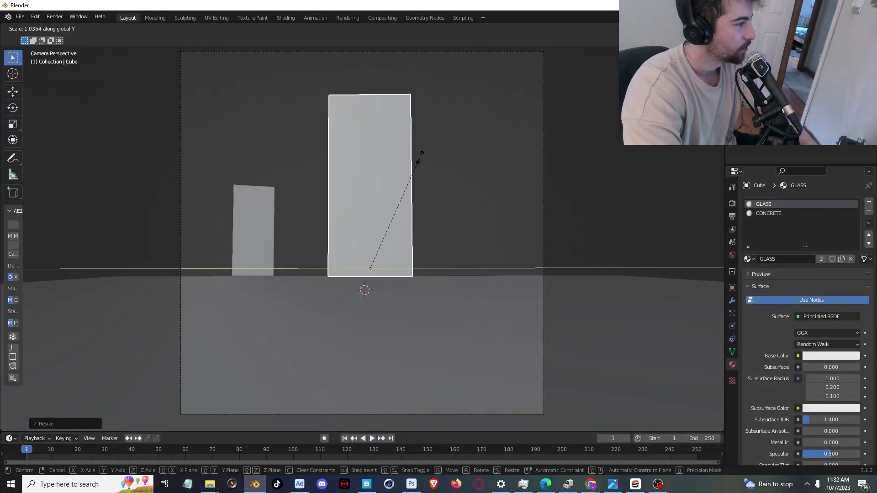
{"action": "left_click", "coordinate": [435, 160]}
- Stretch the central panel to about 1.05 along Z and scale it down slightly overall
{"action": "key", "text": "s"}
{"action": "key", "text": "z"}
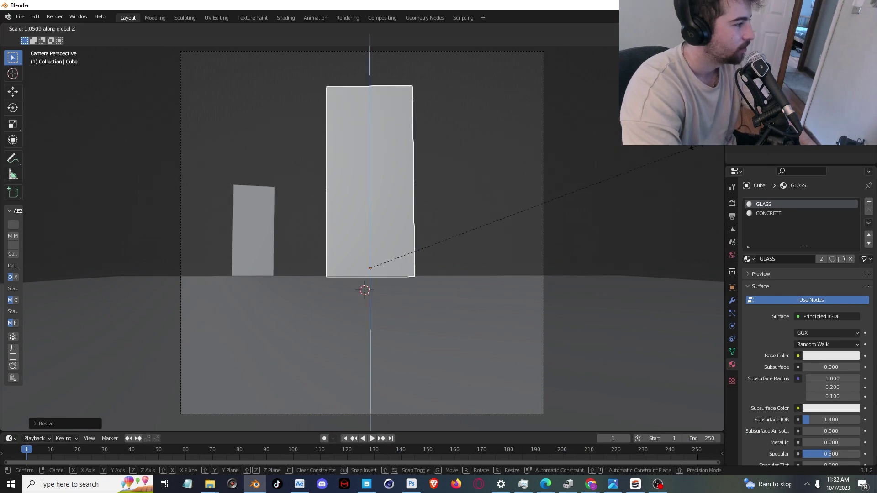
{"action": "left_click", "coordinate": [697, 148]}
{"action": "key", "text": "s"}
{"action": "left_click", "coordinate": [687, 192]}
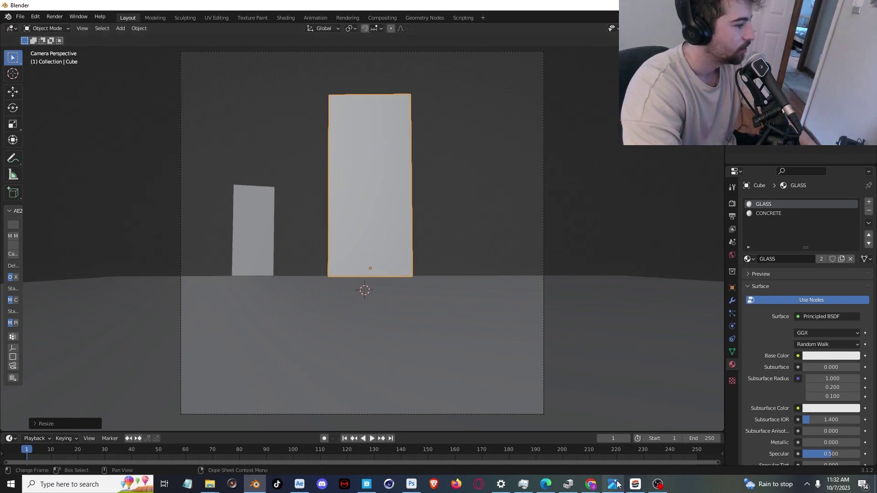
- Check the reference again and widen the small left panel along Y to about 1.4 times
{"action": "mouse_move", "coordinate": [594, 484]}
{"action": "left_click", "coordinate": [627, 467]}
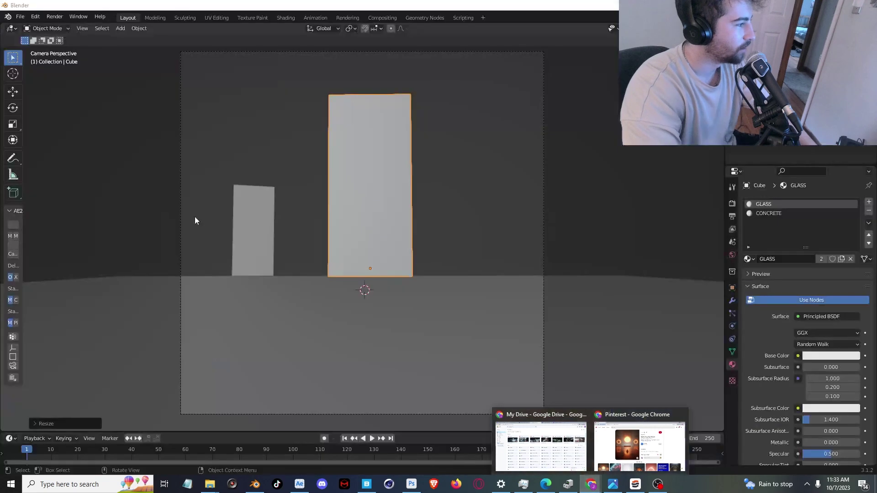
{"action": "left_click", "coordinate": [253, 224]}
{"action": "key", "text": "s"}
{"action": "key", "text": "x"}
{"action": "key", "text": "y"}
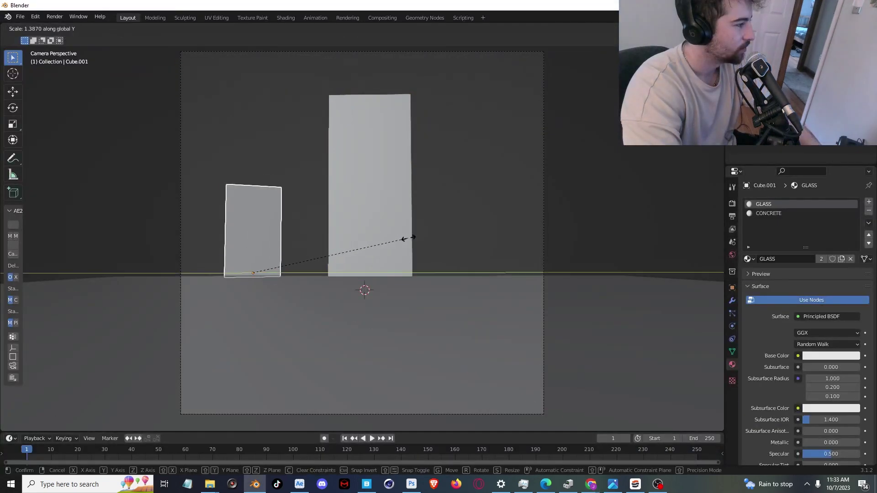
{"action": "left_click", "coordinate": [413, 245]}
- Duplicate the left panel to the right of the central one and rotate the copy about -32° around Z
{"action": "key", "text": "shift+d"}
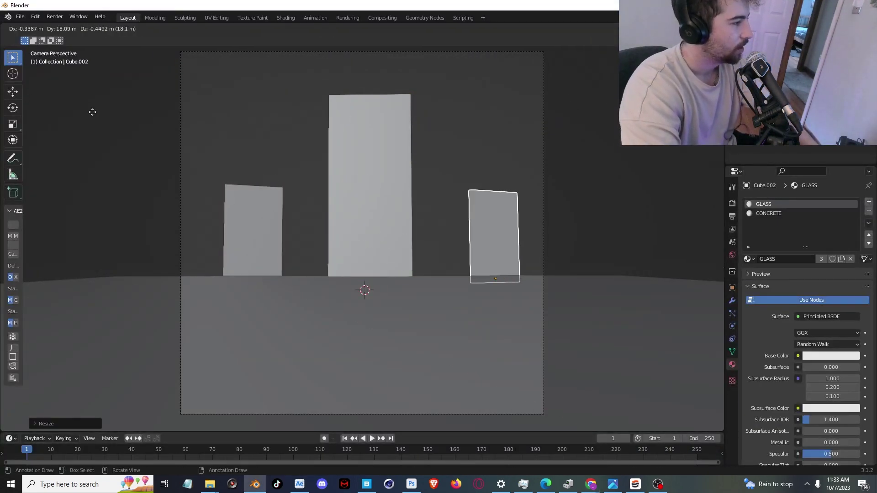
{"action": "left_click", "coordinate": [99, 113]}
{"action": "key", "text": "r"}
{"action": "key", "text": "z"}
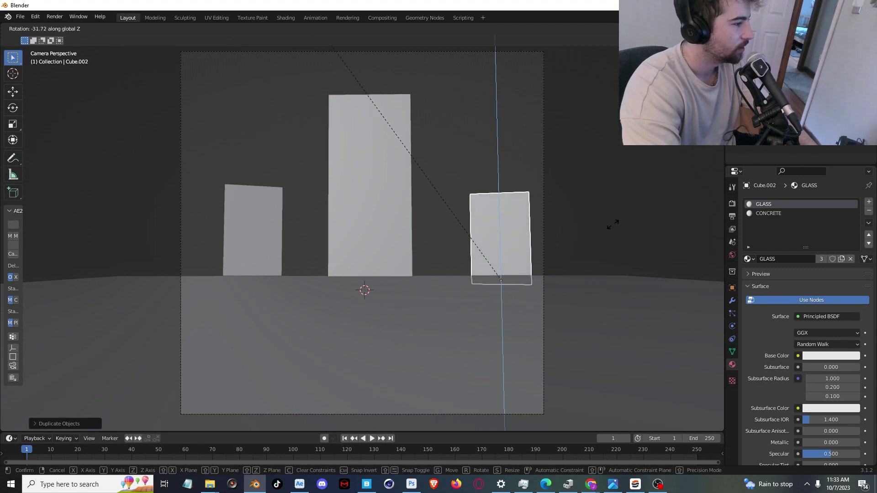
{"action": "left_click", "coordinate": [611, 223]}
- Move the right panel along Z until its base lines up with the ground's far edge
{"action": "key", "text": "g"}
{"action": "key", "text": "z"}
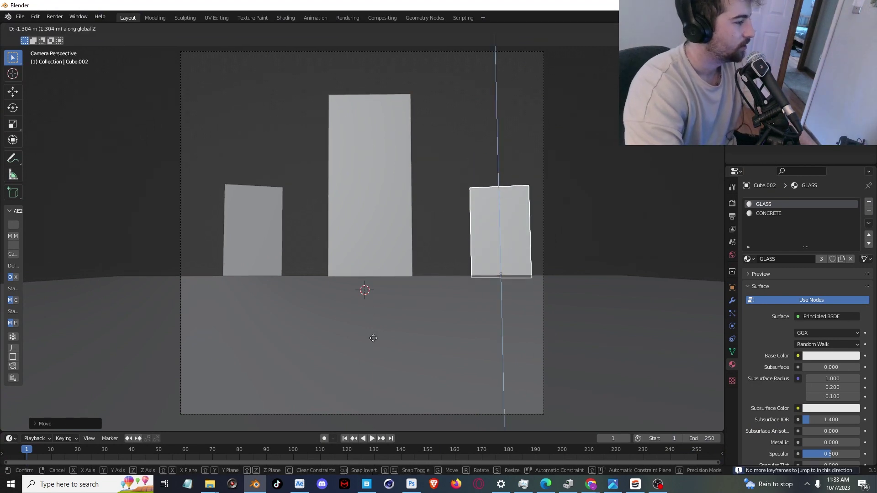
{"action": "left_click", "coordinate": [370, 341]}
- Show the viewport in rendered shading and set the render engine to Cycles with GPU Compute as device
{"action": "key", "text": "z"}
{"action": "left_click", "coordinate": [460, 270]}
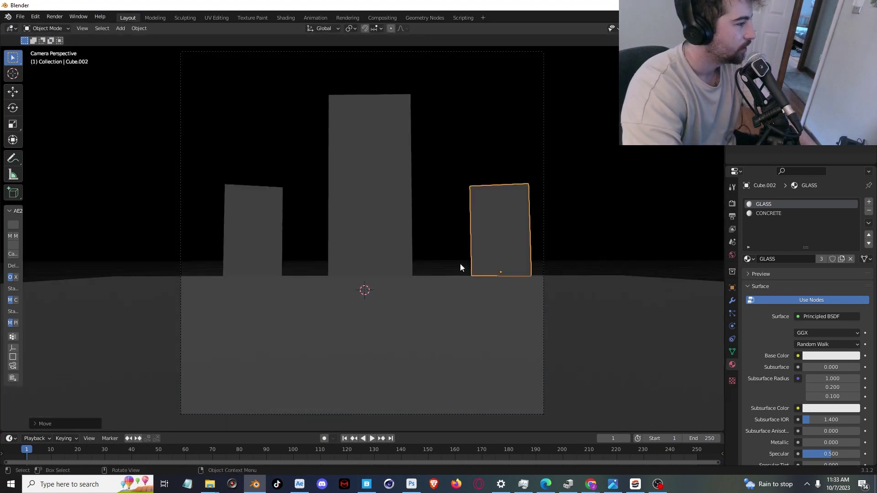
{"action": "scroll", "coordinate": [438, 287], "scroll_direction": "up", "scroll_amount": 3}
{"action": "left_click", "coordinate": [732, 204]}
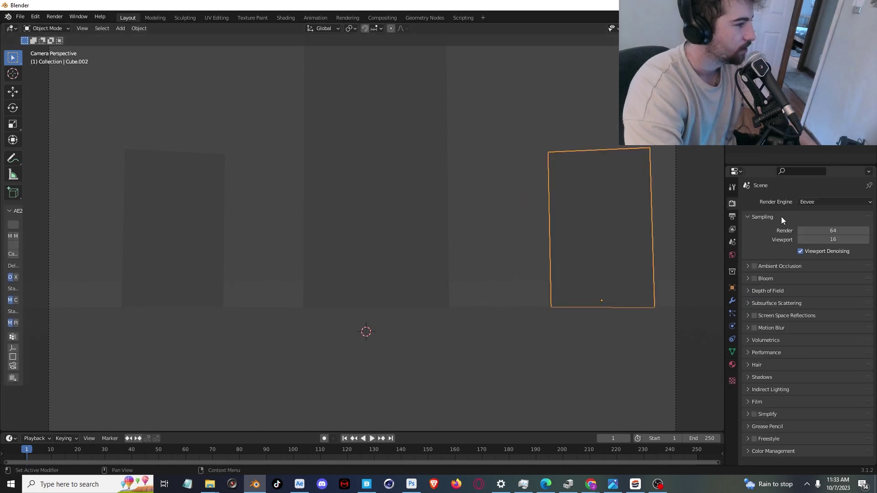
{"action": "left_click", "coordinate": [817, 202]}
{"action": "left_click", "coordinate": [814, 235]}
{"action": "left_click", "coordinate": [823, 226]}
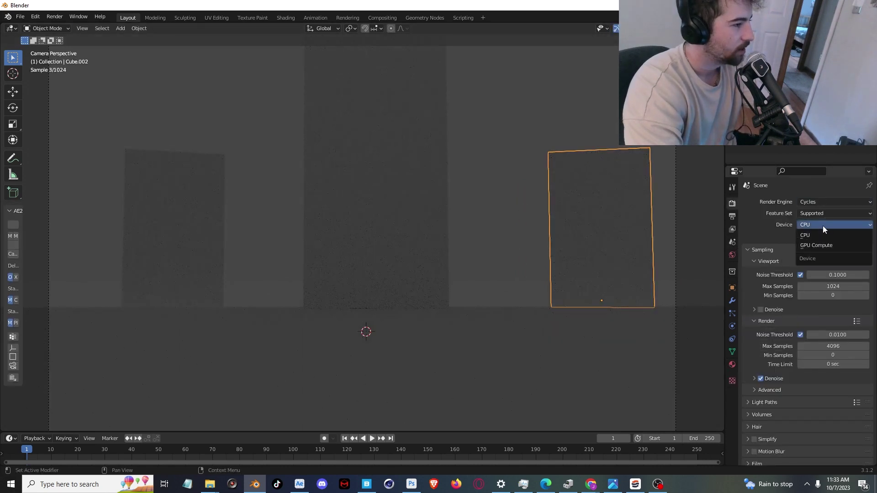
{"action": "left_click", "coordinate": [817, 245]}
{"action": "scroll", "coordinate": [461, 241], "scroll_direction": "down", "scroll_amount": 3}
{"action": "left_click", "coordinate": [426, 299]}
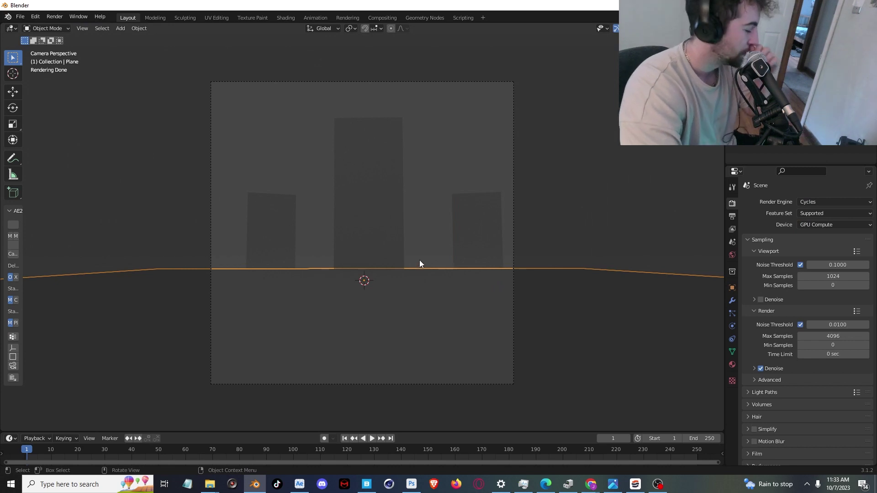
{"action": "scroll", "coordinate": [419, 260], "scroll_direction": "up", "scroll_amount": 2}
{"action": "left_click", "coordinate": [500, 227]}
{"action": "left_click", "coordinate": [375, 225]}
{"action": "left_click", "coordinate": [242, 226]}
- Assign the existing CONCRETE material to the ground plane
{"action": "left_click", "coordinate": [347, 328]}
{"action": "key", "text": "Tab"}
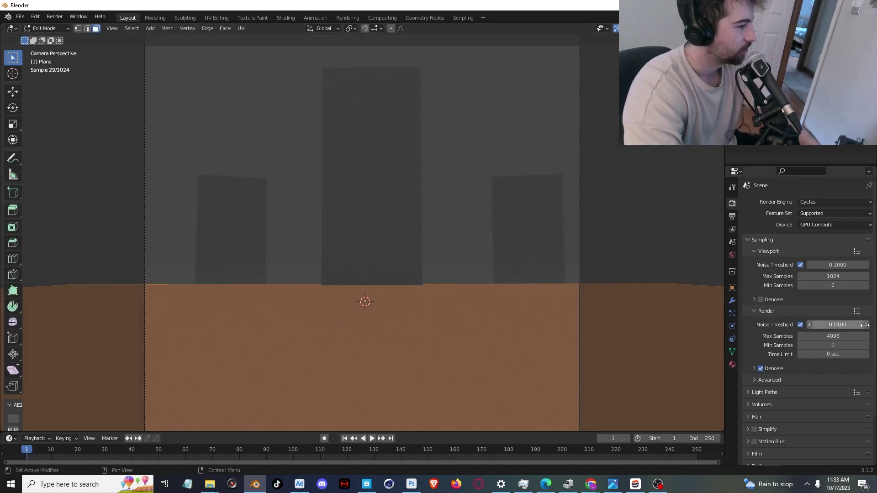
{"action": "left_click", "coordinate": [733, 366]}
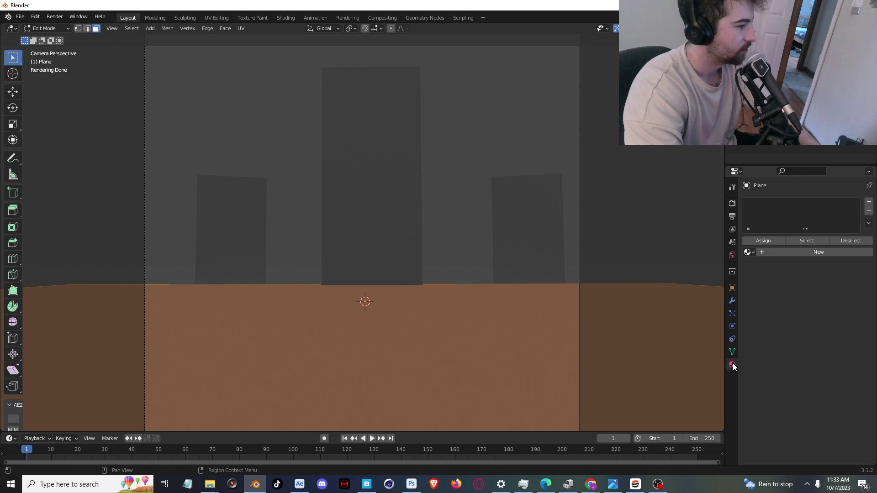
{"action": "left_click", "coordinate": [748, 253]}
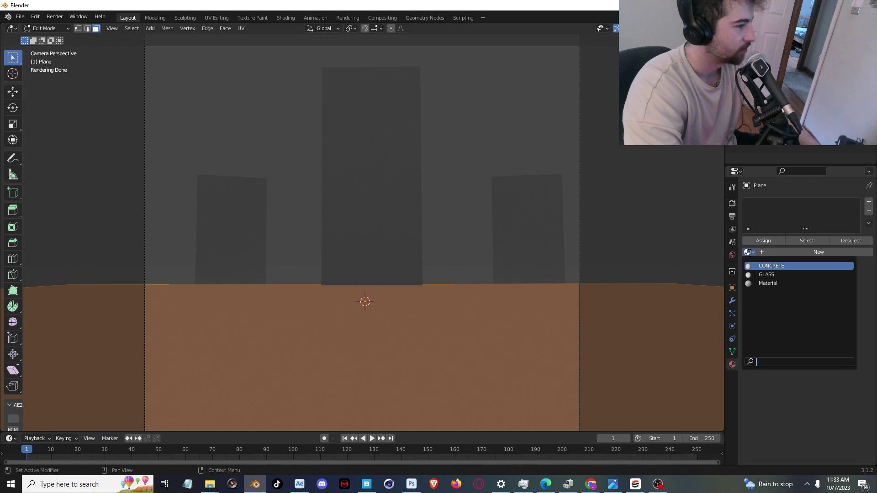
{"action": "left_click", "coordinate": [758, 270]}
{"action": "key", "text": "Tab"}
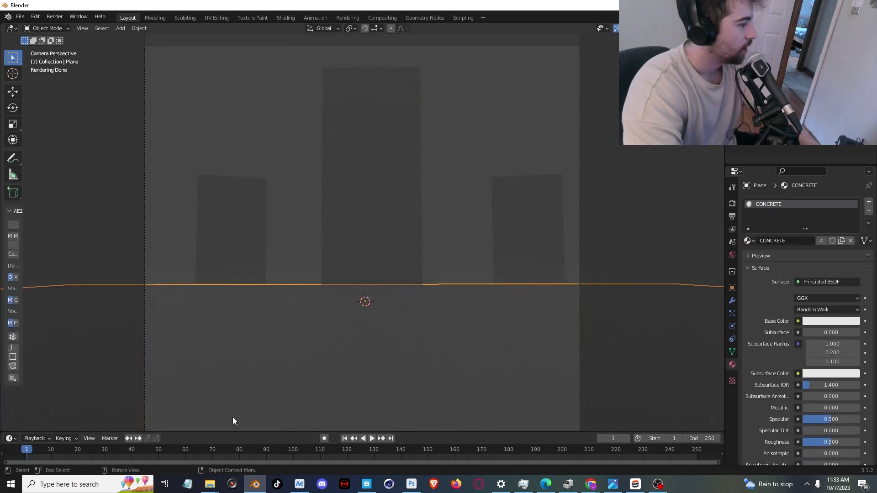
- Enlarge the timeline area below the viewport and turn it into a Shader Editor
{"action": "left_click_drag", "start_coordinate": [224, 433], "coordinate": [231, 254]}
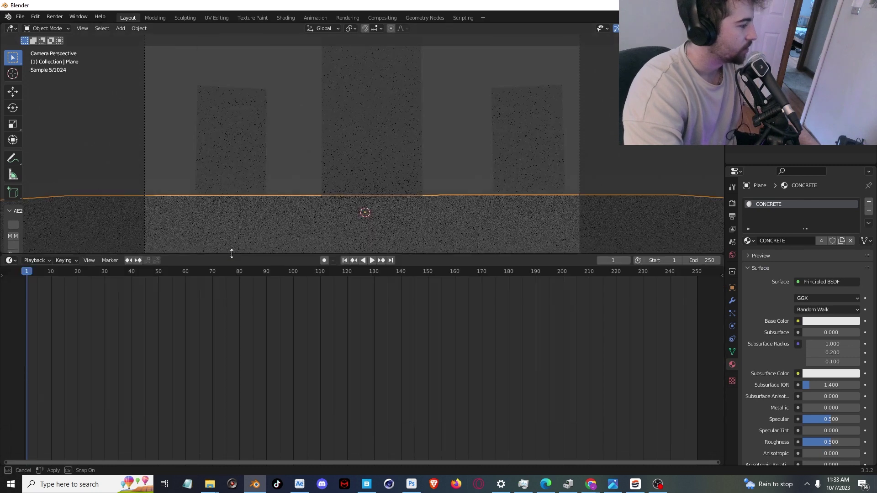
{"action": "left_click", "coordinate": [10, 260]}
{"action": "left_click", "coordinate": [28, 350]}
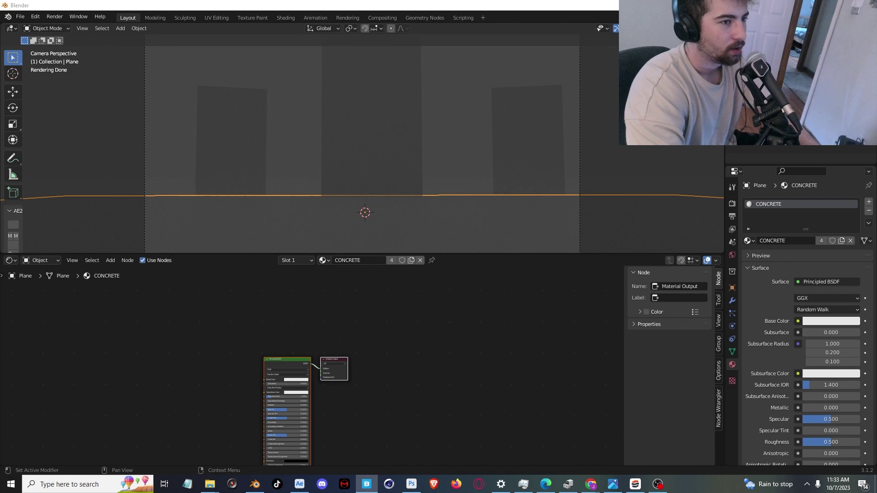
- Switch to Quixel Bridge, find the locally downloaded imperfections and export the Dirt and Grunge surfaces to Blender
{"action": "left_click_drag", "start_coordinate": [876, 87], "coordinate": [191, 2]}
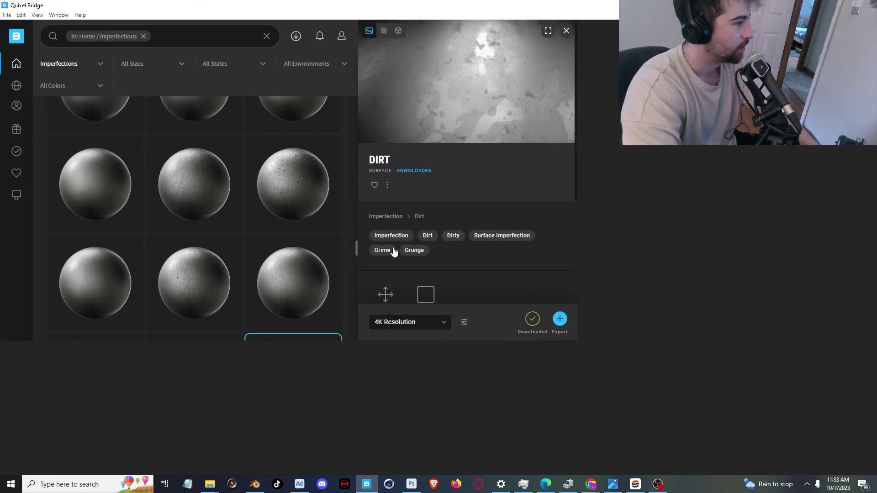
{"action": "scroll", "coordinate": [396, 248], "scroll_direction": "up", "scroll_amount": 11}
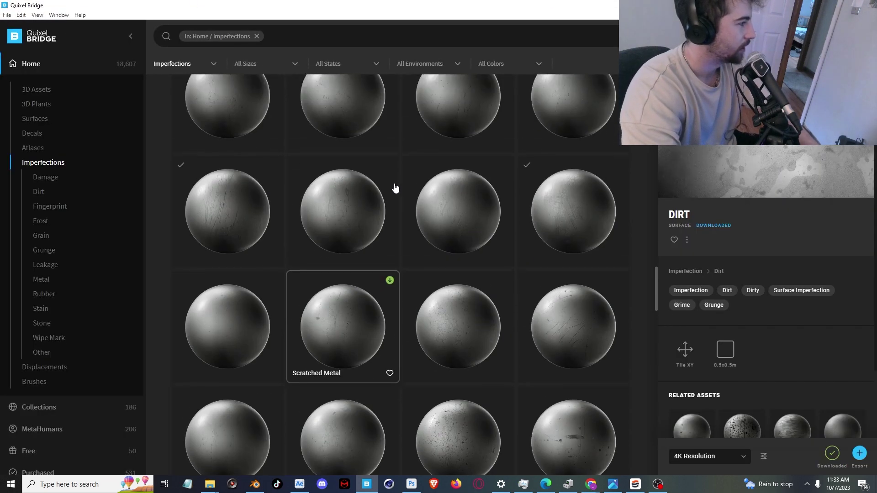
{"action": "scroll", "coordinate": [394, 187], "scroll_direction": "down", "scroll_amount": 5}
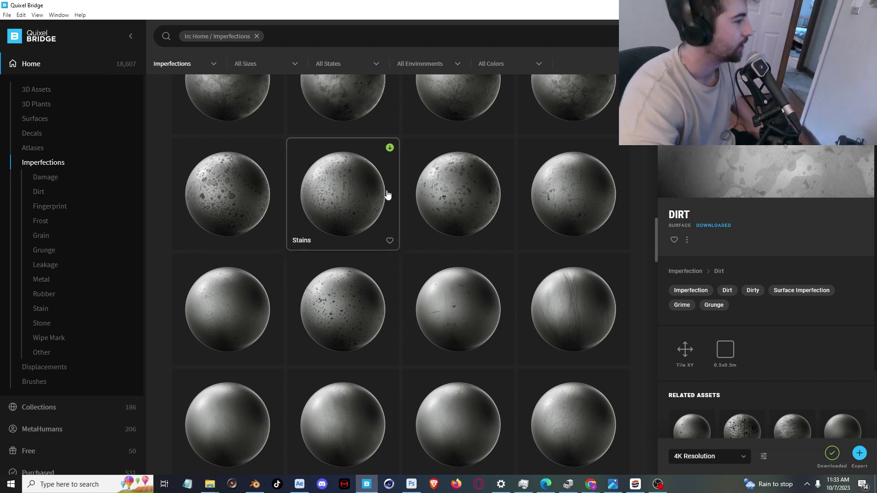
{"action": "scroll", "coordinate": [41, 408], "scroll_direction": "down", "scroll_amount": 1}
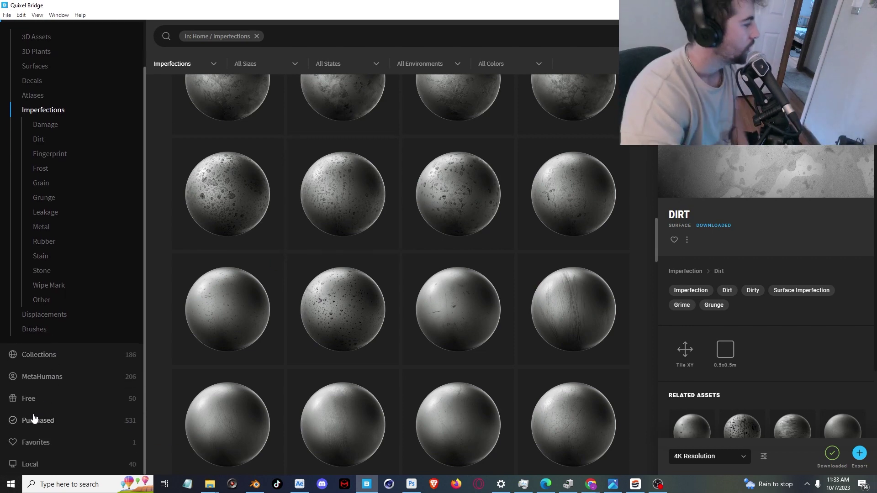
{"action": "left_click", "coordinate": [49, 462]}
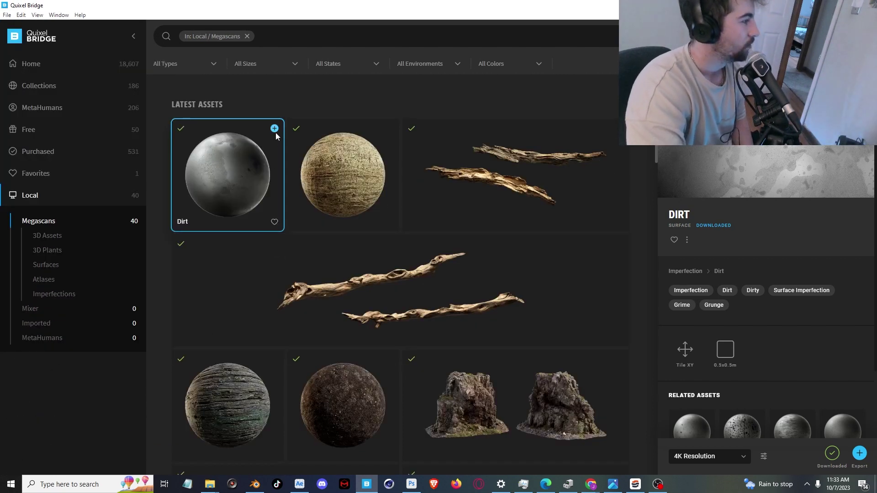
{"action": "scroll", "coordinate": [362, 179], "scroll_direction": "down", "scroll_amount": 1}
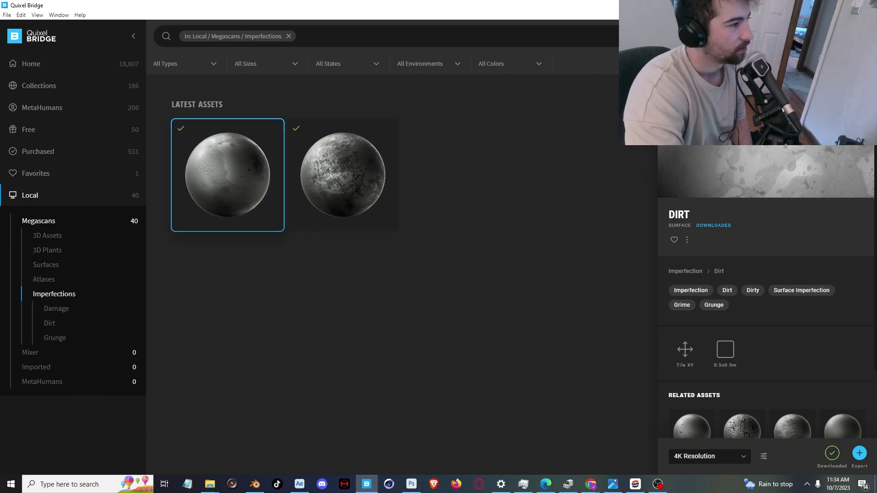
- Switch back to Blender and show the imported Grunge_tedxadjc material on the ground plane
{"action": "left_click", "coordinate": [254, 484]}
{"action": "middle_click_drag", "start_coordinate": [419, 350], "coordinate": [546, 296]}
{"action": "scroll", "coordinate": [547, 296], "scroll_direction": "up", "scroll_amount": 3}
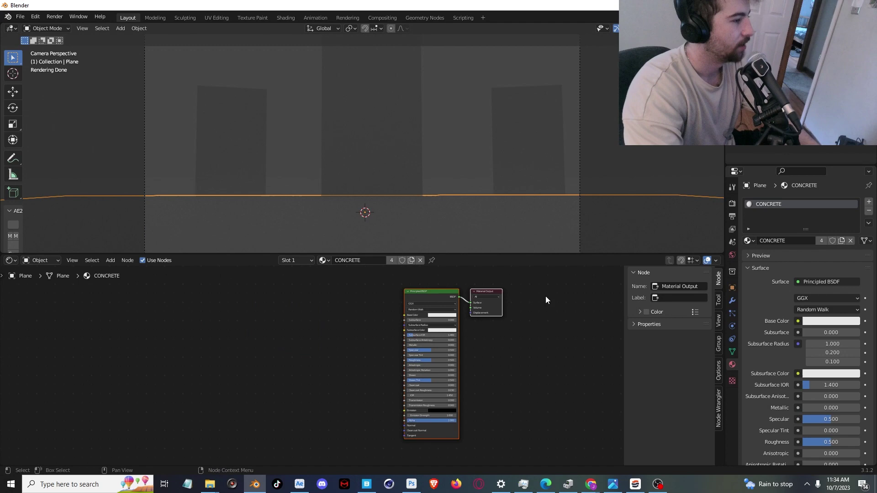
{"action": "left_click", "coordinate": [324, 261]}
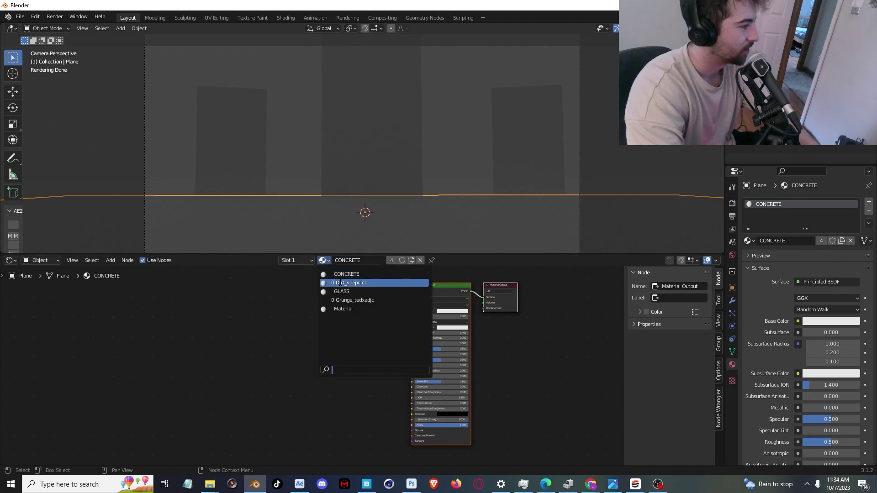
{"action": "left_click", "coordinate": [349, 300]}
{"action": "key", "text": "Home"}
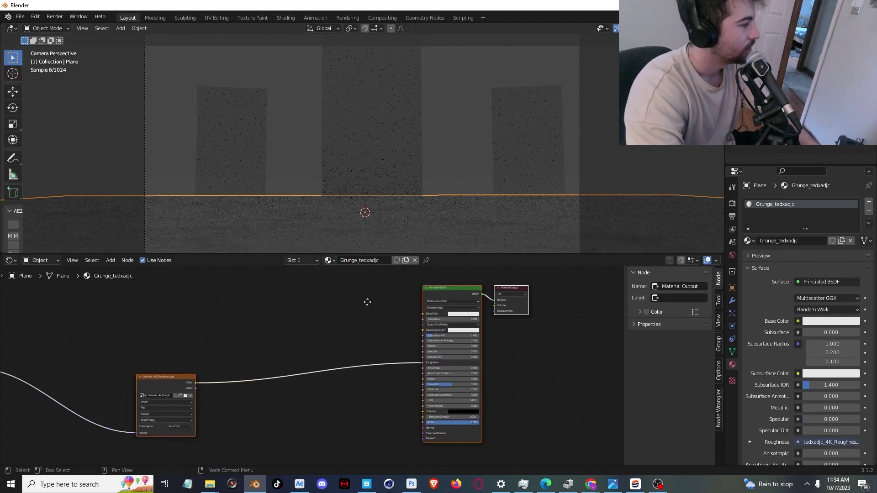
- Preview the grunge roughness texture directly on the ground, and restore the Principled BSDF as the output
{"action": "left_click", "coordinate": [290, 377], "text": "ctrl+shift"}
{"action": "middle_click_drag", "start_coordinate": [401, 354], "coordinate": [372, 379]}
{"action": "scroll", "coordinate": [446, 351], "scroll_direction": "up", "scroll_amount": 3}
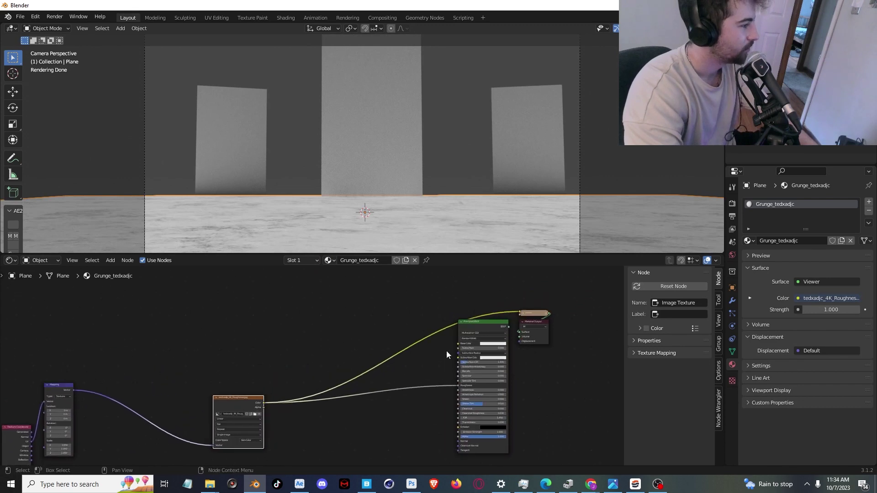
{"action": "left_click", "coordinate": [506, 317], "text": "ctrl+shift"}
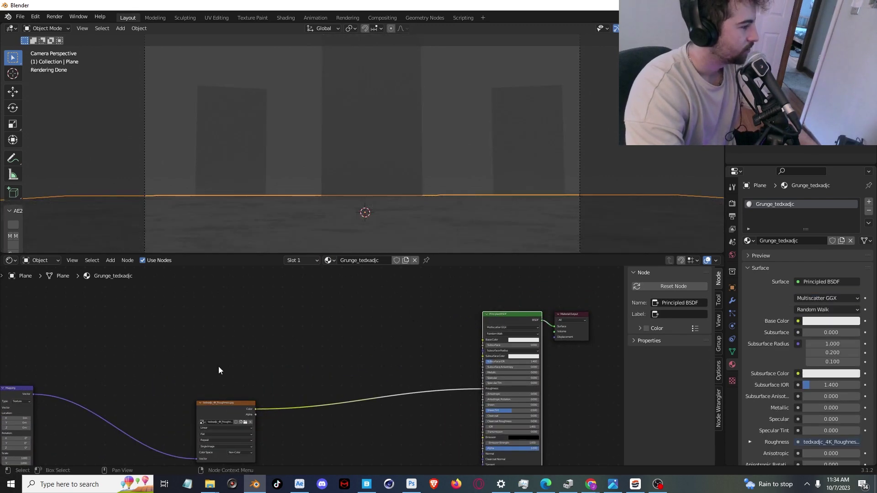
- Copy the grunge roughness image texture into the ground's CONCRETE material and connect its color to Roughness
{"action": "left_click_drag", "start_coordinate": [252, 378], "coordinate": [269, 402]}
{"action": "left_click", "coordinate": [328, 261]}
{"action": "left_click", "coordinate": [349, 273]}
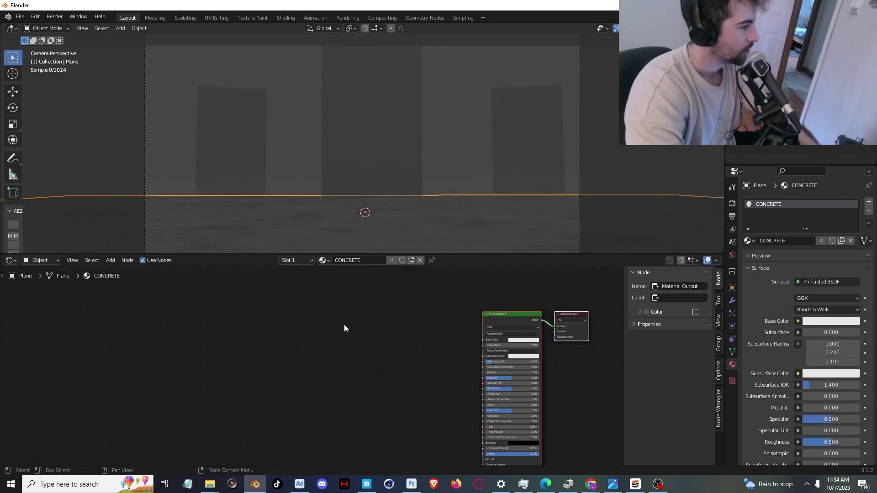
{"action": "key", "text": "ctrl+v"}
{"action": "scroll", "coordinate": [319, 364], "scroll_direction": "up", "scroll_amount": 3}
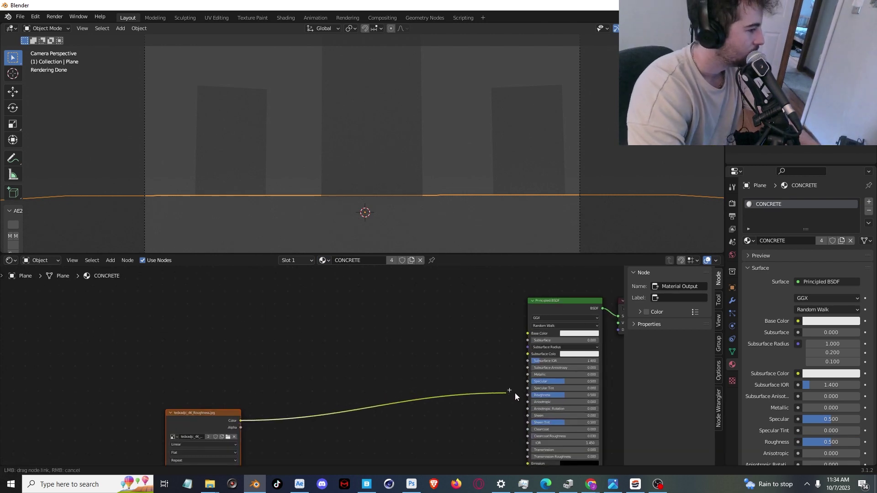
{"action": "middle_click_drag", "start_coordinate": [425, 361], "coordinate": [421, 316]}
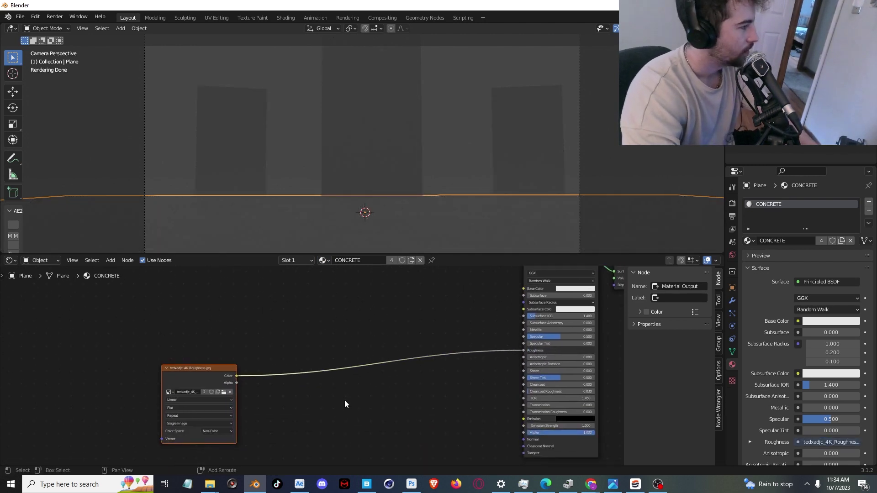
- Insert a ColorRamp between the roughness texture and the Principled BSDF, preview it, and move the black stop to 0.668
{"action": "key", "text": "shift+a"}
{"action": "left_click_drag", "start_coordinate": [375, 390], "coordinate": [429, 390]}
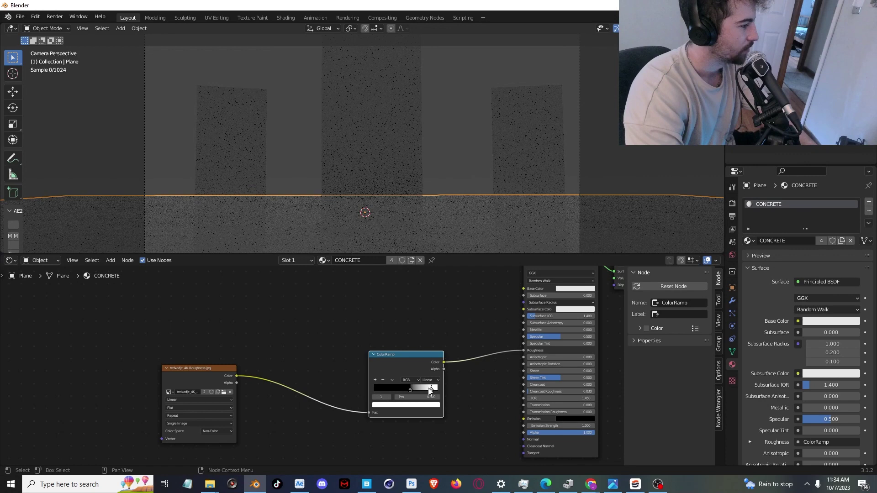
{"action": "left_click", "coordinate": [419, 363], "text": "ctrl+shift"}
{"action": "middle_click_drag", "start_coordinate": [468, 377], "coordinate": [381, 359]}
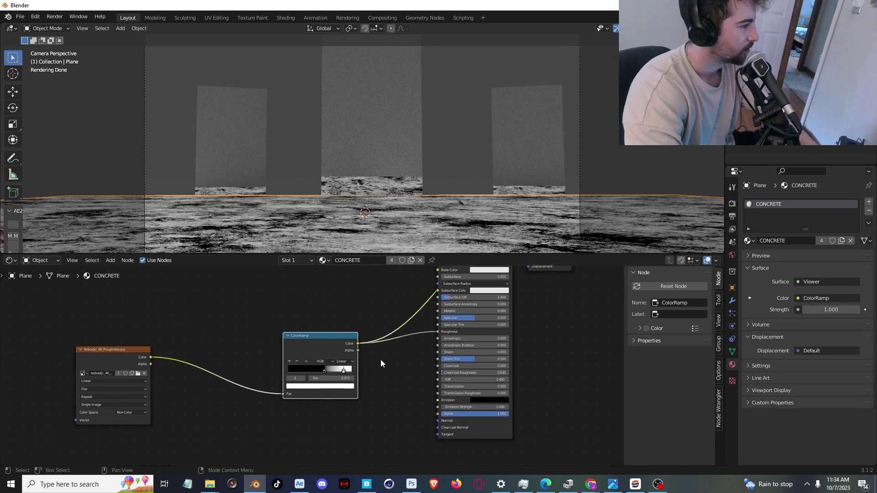
{"action": "scroll", "coordinate": [328, 367], "scroll_direction": "up", "scroll_amount": 1}
{"action": "mouse_move", "coordinate": [327, 370]}
{"action": "left_mouse_down"}
{"action": "mouse_move", "coordinate": [348, 371]}
{"action": "mouse_move", "coordinate": [335, 370]}
{"action": "left_mouse_up"}
{"action": "key", "text": "Tab"}
{"action": "key", "text": "Tab"}
{"action": "key", "text": "Tab"}
{"action": "key", "text": "Tab"}
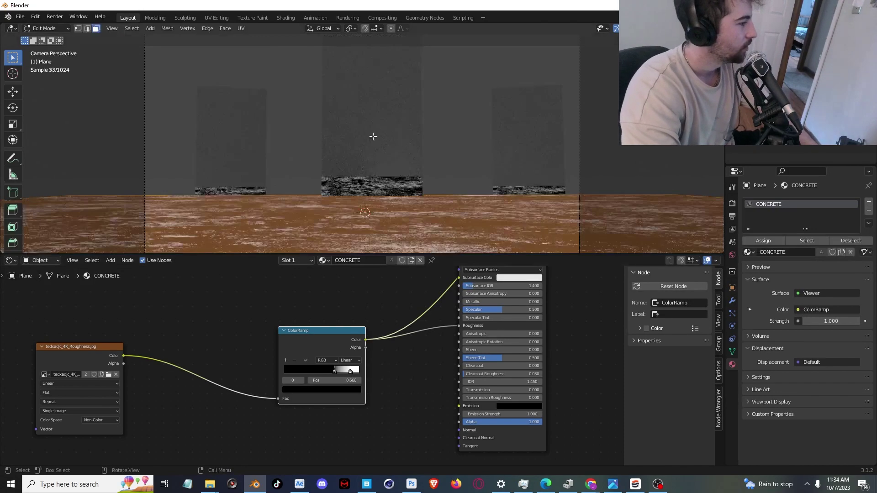
- Restore the Principled BSDF output and adjust the ColorRamp stops to about 0.477 for black and 0.664 for white
{"action": "middle_click_drag", "start_coordinate": [418, 394], "coordinate": [386, 431]}
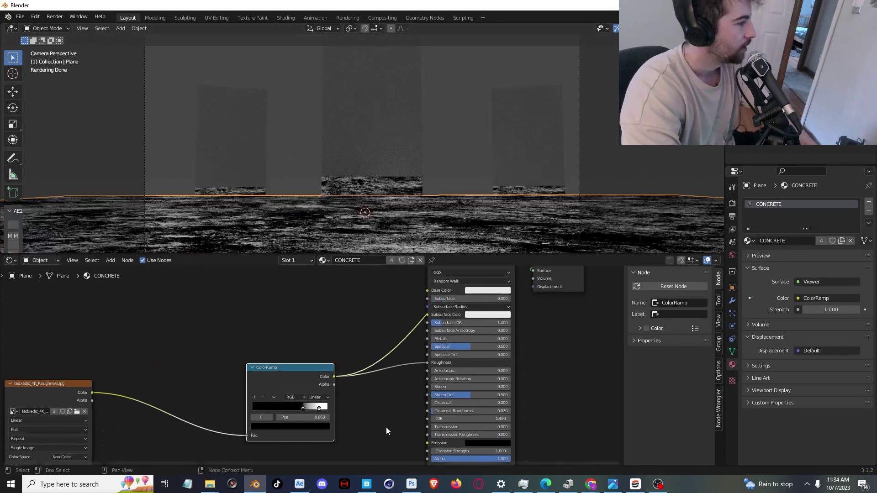
{"action": "left_click", "coordinate": [454, 288], "text": "ctrl+shift"}
{"action": "middle_click_drag", "start_coordinate": [399, 122], "coordinate": [398, 133]}
{"action": "scroll", "coordinate": [399, 133], "scroll_direction": "down", "scroll_amount": 2}
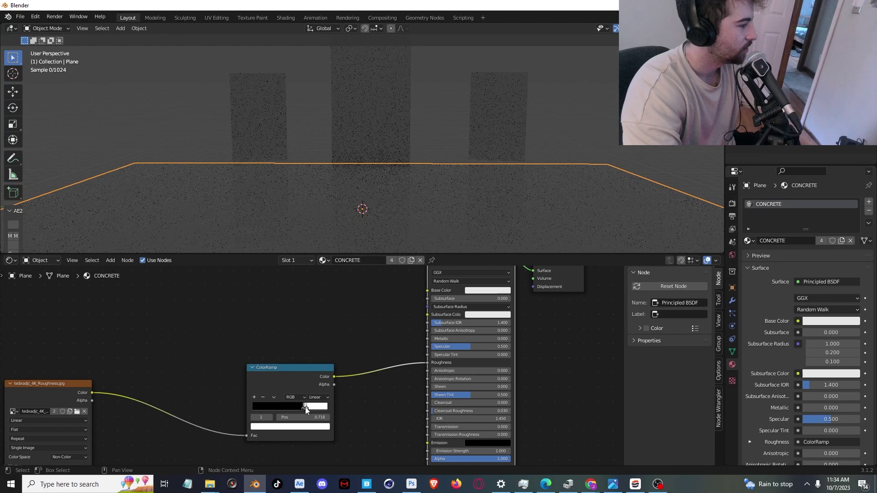
{"action": "key", "text": "KP_0"}
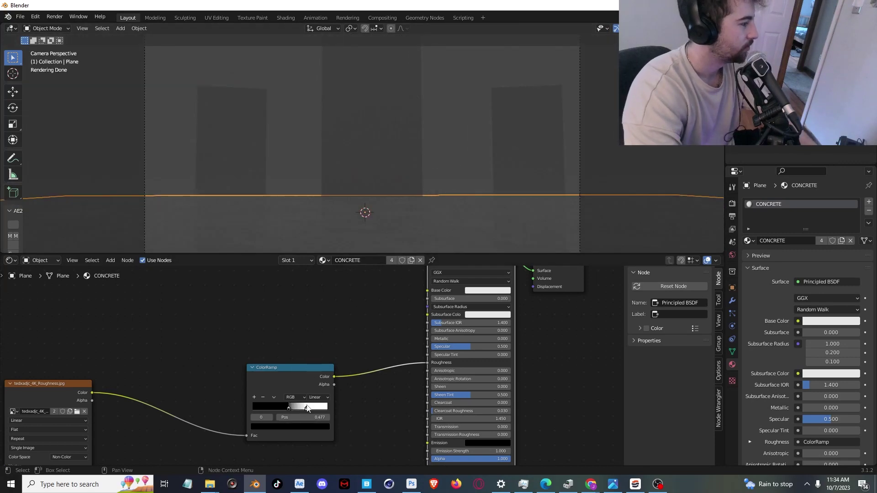
- Reselect the ground plane and darken the CONCRETE base color to a neutral grey with a value of about 0.25
{"action": "left_click", "coordinate": [416, 156]}
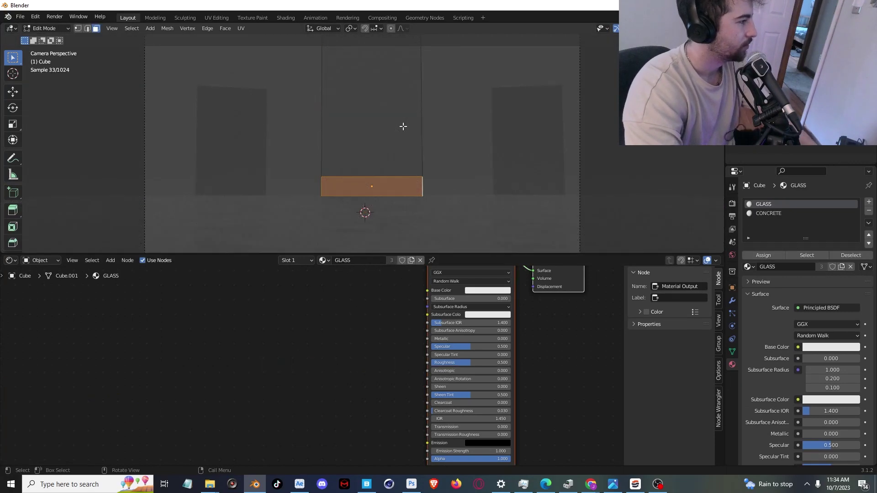
{"action": "left_click", "coordinate": [407, 213]}
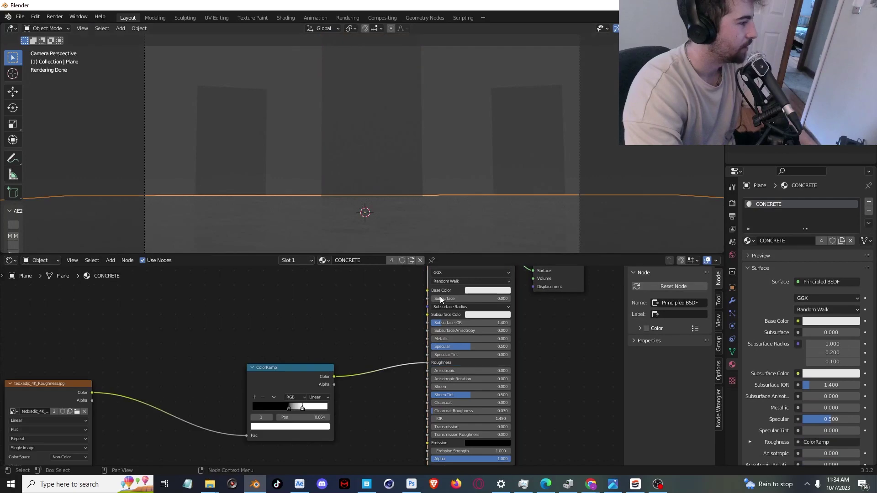
{"action": "left_click", "coordinate": [476, 291]}
{"action": "left_click", "coordinate": [528, 211]}
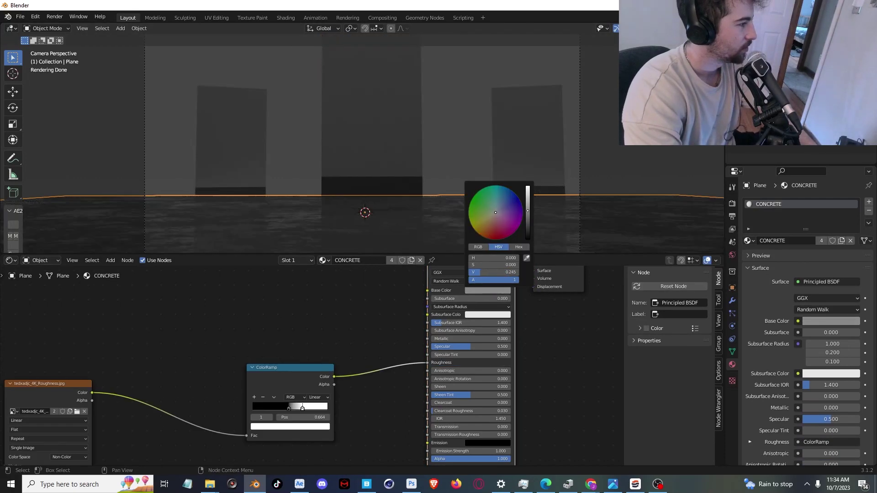
{"action": "left_click_drag", "start_coordinate": [527, 211], "coordinate": [528, 207]}
- Select the central panel and set its GLASS material's Specular to 0.650 and Transmission to 1.000
{"action": "left_click", "coordinate": [388, 154]}
{"action": "scroll", "coordinate": [429, 179], "scroll_direction": "down", "scroll_amount": 1}
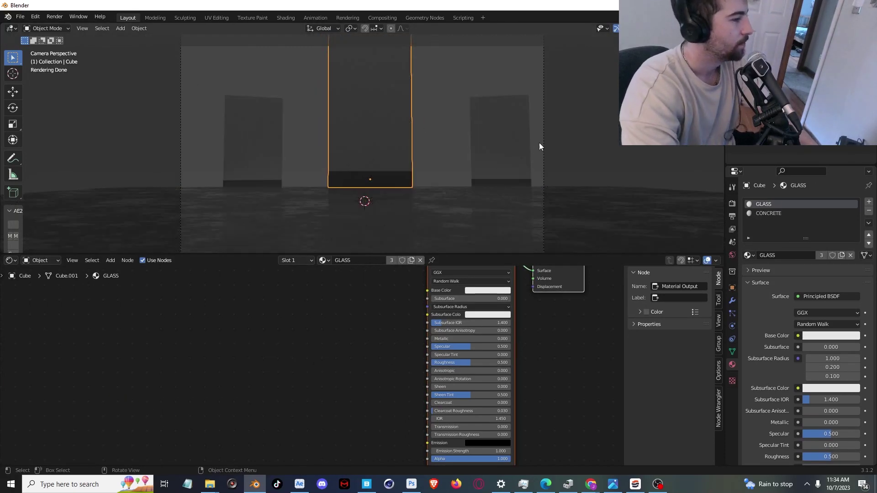
{"action": "middle_click_drag", "start_coordinate": [473, 328], "coordinate": [467, 385]}
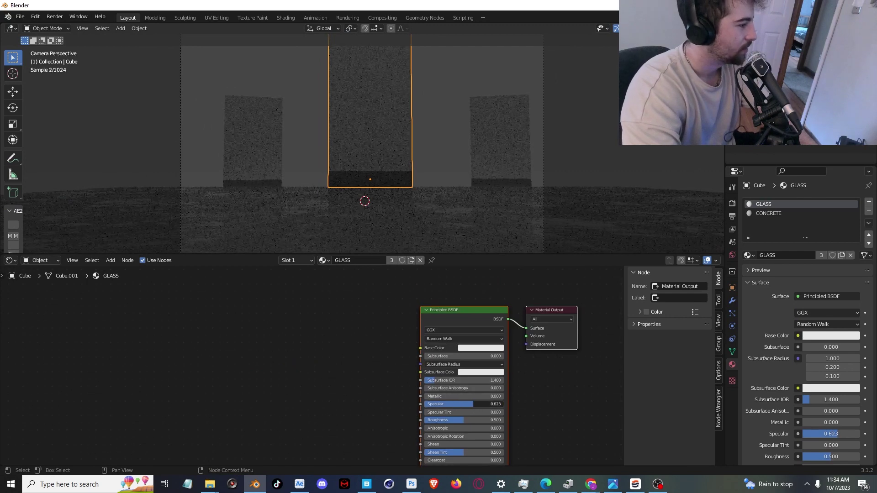
{"action": "left_click_drag", "start_coordinate": [474, 404], "coordinate": [476, 405]}
{"action": "middle_click_drag", "start_coordinate": [466, 409], "coordinate": [458, 359]}
{"action": "left_click_drag", "start_coordinate": [435, 433], "coordinate": [514, 434]}
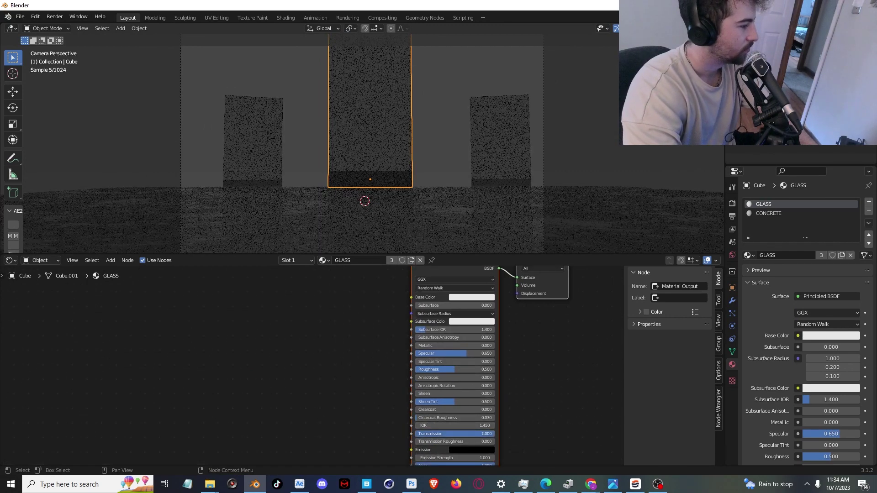
- Set the GLASS material's viewport blend mode to Alpha Blend
{"action": "scroll", "coordinate": [838, 355], "scroll_direction": "down", "scroll_amount": 10}
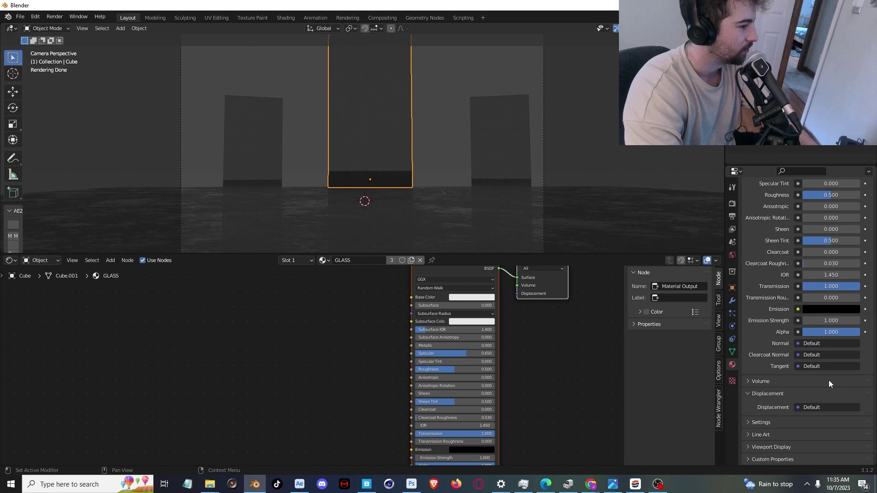
{"action": "scroll", "coordinate": [809, 420], "scroll_direction": "down", "scroll_amount": 7}
{"action": "left_click", "coordinate": [812, 402]}
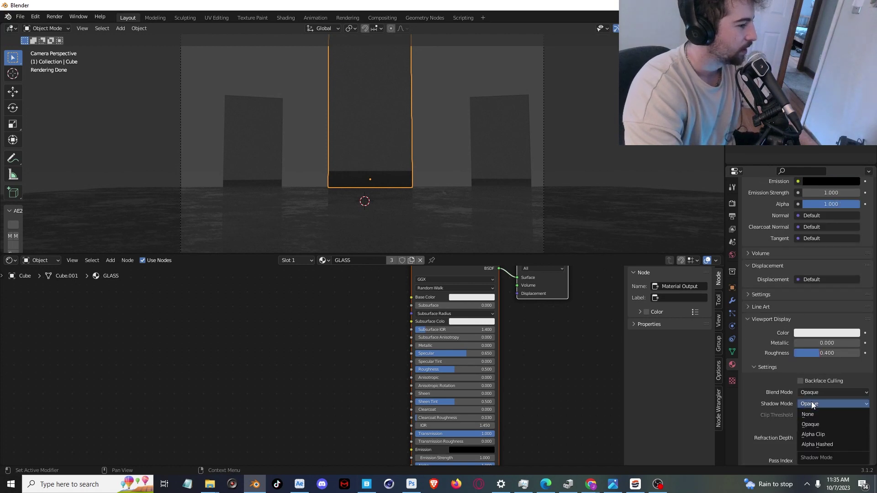
{"action": "left_click", "coordinate": [812, 394]}
{"action": "left_click", "coordinate": [813, 431]}
{"action": "middle_click_drag", "start_coordinate": [457, 359], "coordinate": [488, 341]}
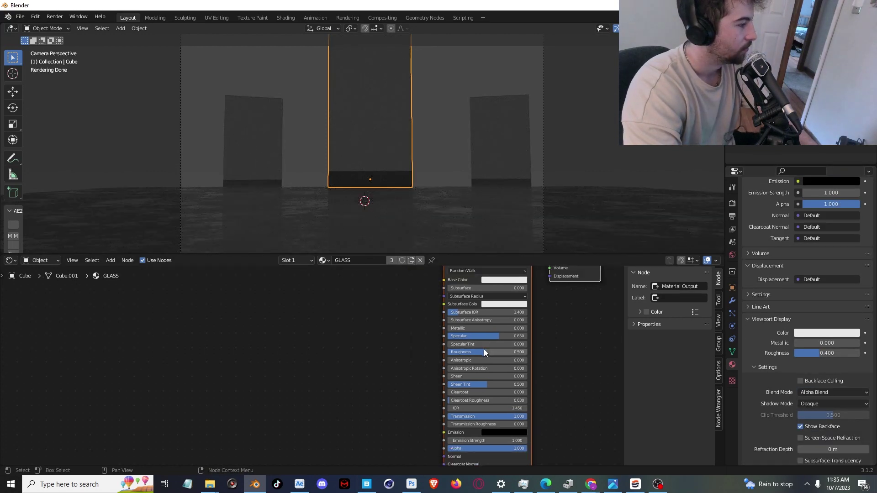
- Paste the tedxadjc_4K_Roughness.jpg image texture into the GLASS material and connect its Color to the Principled BSDF's Roughness
{"action": "left_click_drag", "start_coordinate": [479, 353], "coordinate": [478, 352]}
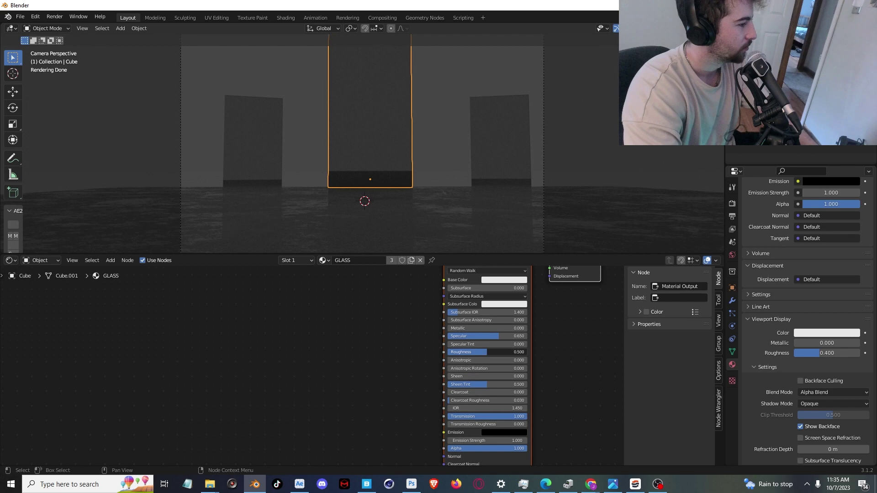
{"action": "left_click", "coordinate": [343, 374]}
{"action": "key", "text": "ctrl+v"}
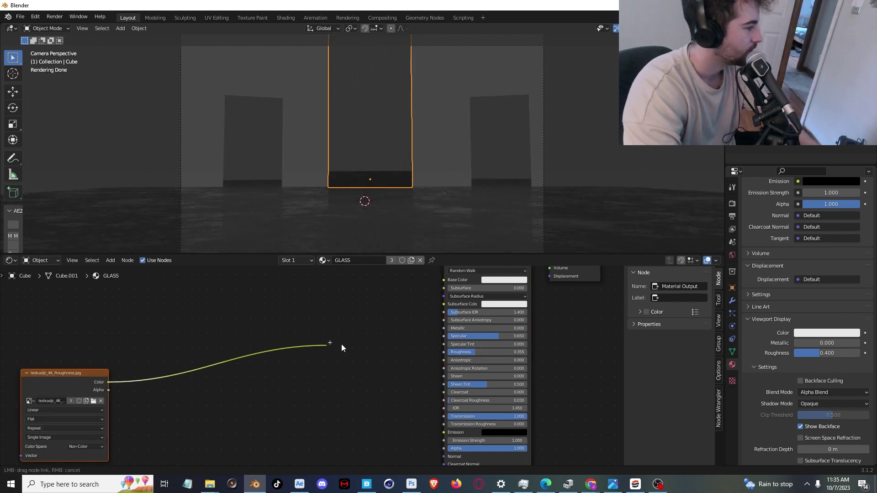
{"action": "left_click_drag", "start_coordinate": [449, 350], "coordinate": [449, 350]}
{"action": "middle_click_drag", "start_coordinate": [349, 378], "coordinate": [437, 347]}
- Select all three panels and unwrap all their faces together with Cube Projection
{"action": "key", "text": "Tab"}
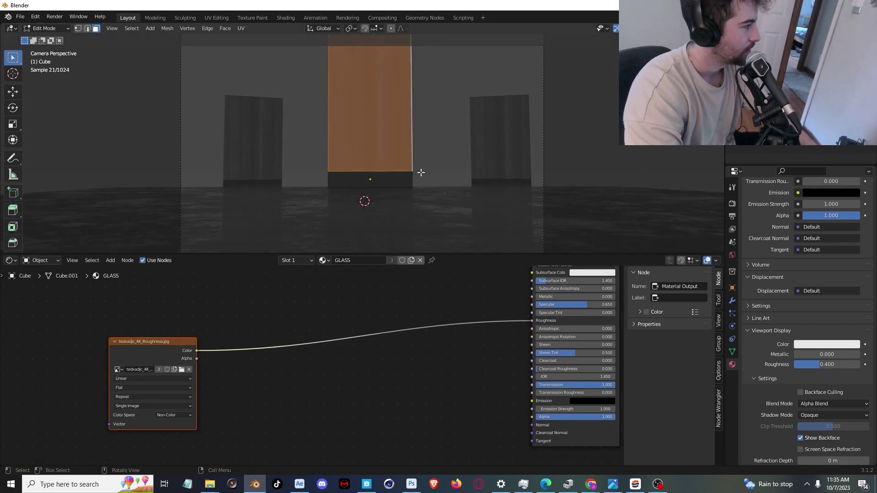
{"action": "key", "text": "Tab"}
{"action": "left_click", "coordinate": [261, 141], "text": "shift"}
{"action": "left_click", "coordinate": [489, 128], "text": "shift"}
{"action": "key", "text": "Tab"}
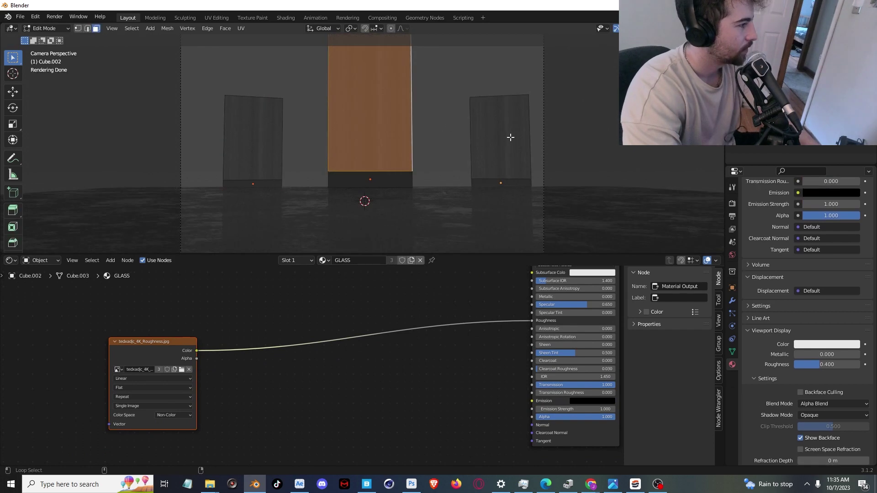
{"action": "key", "text": "a"}
{"action": "key", "text": "u"}
{"action": "left_click", "coordinate": [313, 141]}
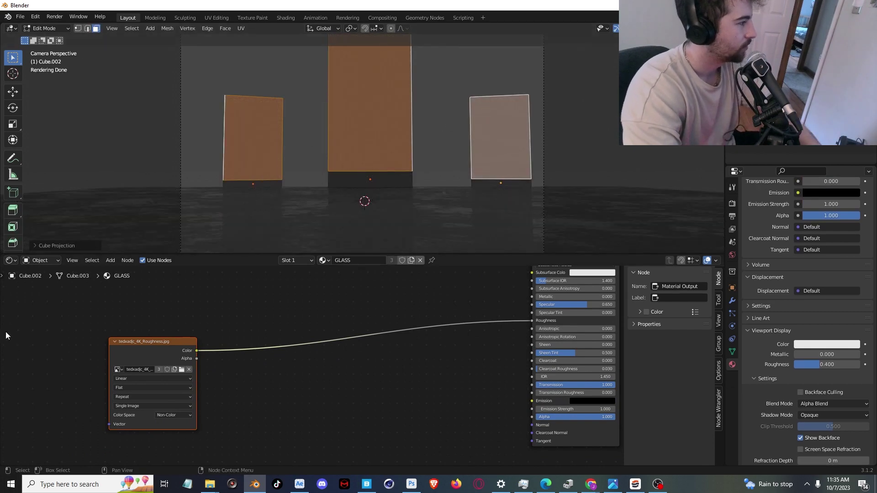
- Replace the node editor with the UV Editor and hide the 3D viewport overlays, keeping the Select Box tool active
{"action": "left_click", "coordinate": [8, 242]}
{"action": "left_click", "coordinate": [10, 260]}
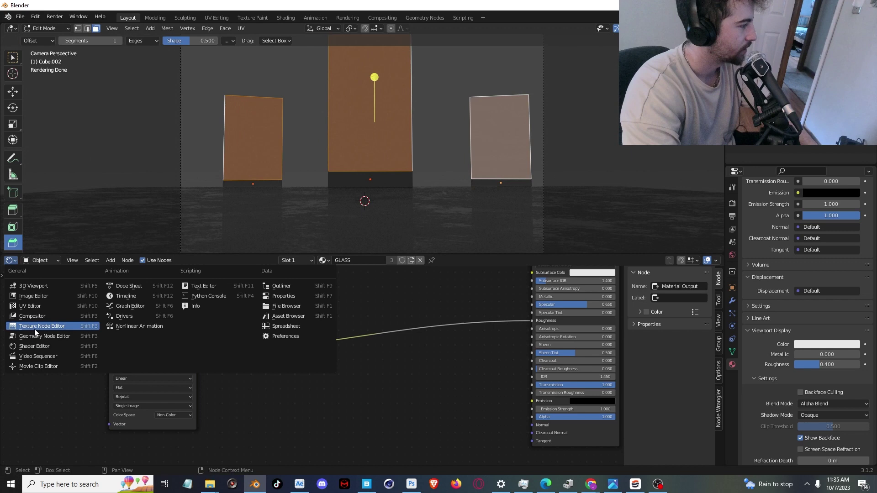
{"action": "left_click", "coordinate": [34, 307]}
{"action": "key", "text": "w"}
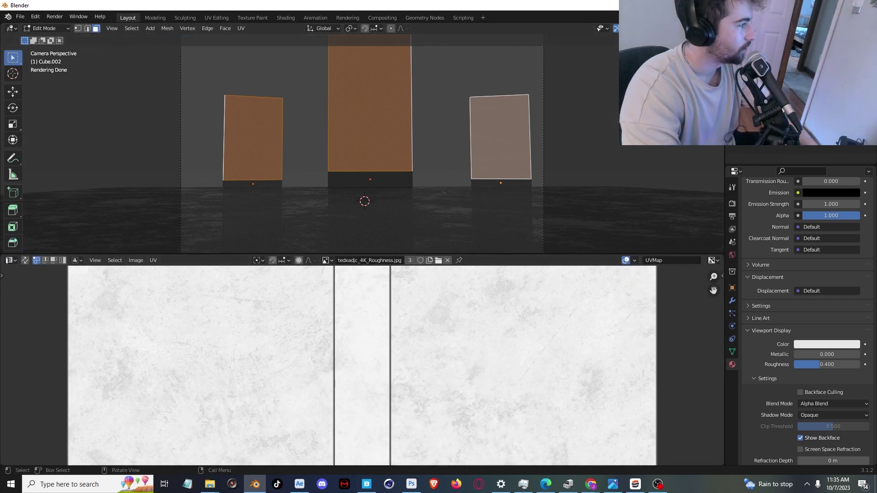
{"action": "key", "text": "alt+shift+z"}
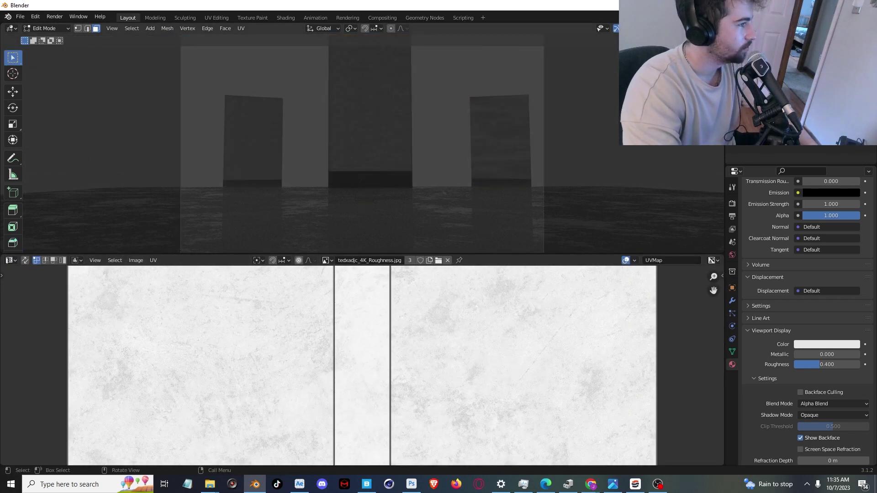
- Try enlarging all the UVs of the three panels over the roughness texture
{"action": "scroll", "coordinate": [466, 360], "scroll_direction": "down", "scroll_amount": 9}
{"action": "key", "text": "a"}
{"action": "key", "text": "s"}
{"action": "left_click", "coordinate": [645, 350]}
- Reapply Cube Projection to all three panels and stretch the resulting UVs along X to slightly beyond the texture's width
{"action": "key", "text": "a"}
{"action": "key", "text": "u"}
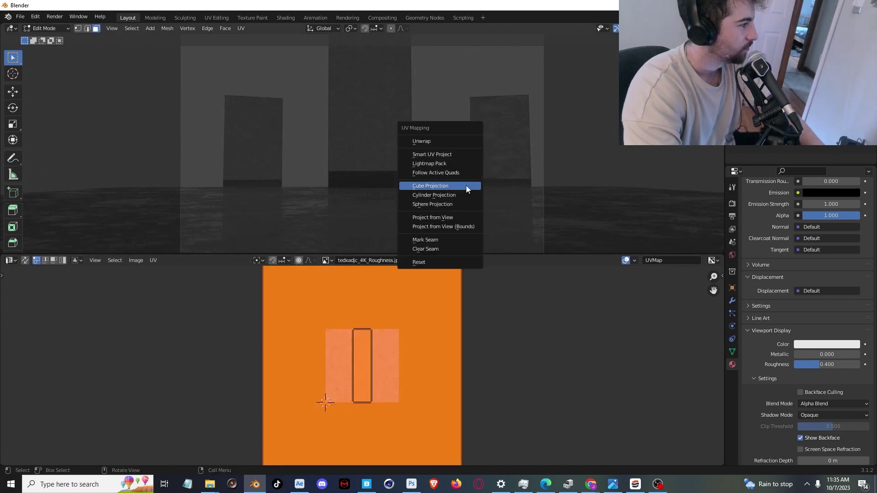
{"action": "left_click", "coordinate": [466, 185]}
{"action": "key", "text": "s"}
{"action": "key", "text": "x"}
{"action": "left_click", "coordinate": [396, 359]}
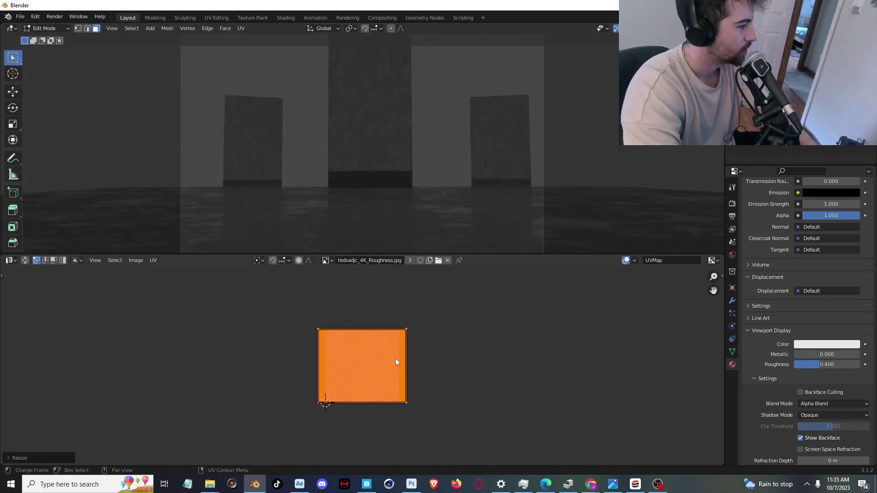
- Shrink the panels' UVs to fit inside the texture and narrow them along X by a factor of about 0.44
{"action": "key", "text": "s"}
{"action": "left_click", "coordinate": [520, 396]}
{"action": "key", "text": "s"}
{"action": "key", "text": "x"}
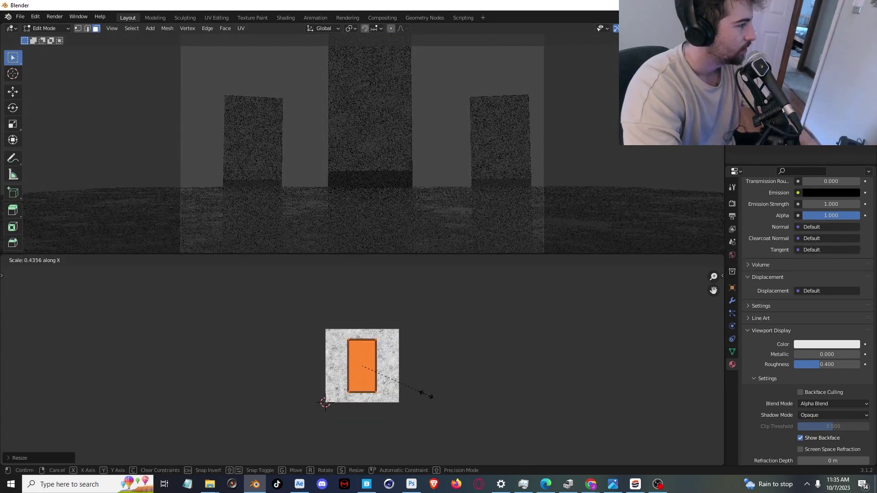
{"action": "left_click", "coordinate": [426, 396]}
{"action": "key", "text": "Tab"}
- Return from the UV Editor to the Shader Editor and raise the GLASS material's Specular to 0.745
{"action": "left_click", "coordinate": [9, 260]}
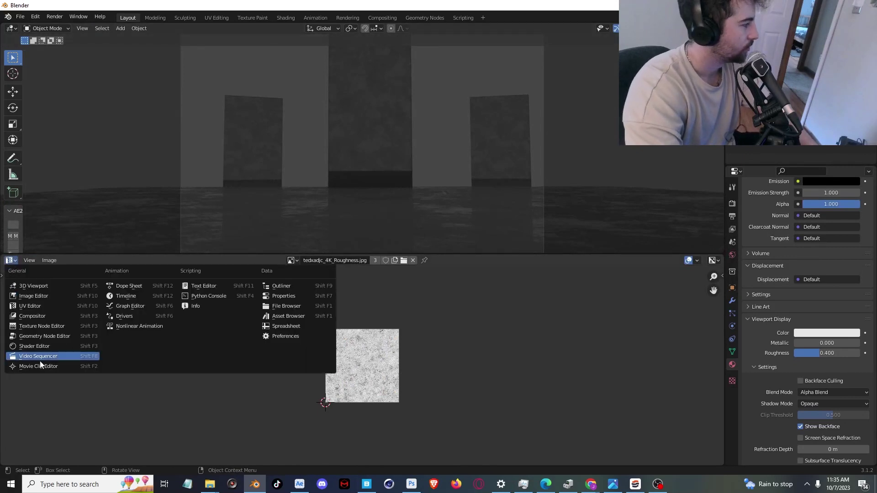
{"action": "left_click", "coordinate": [40, 359]}
{"action": "left_click", "coordinate": [9, 260]}
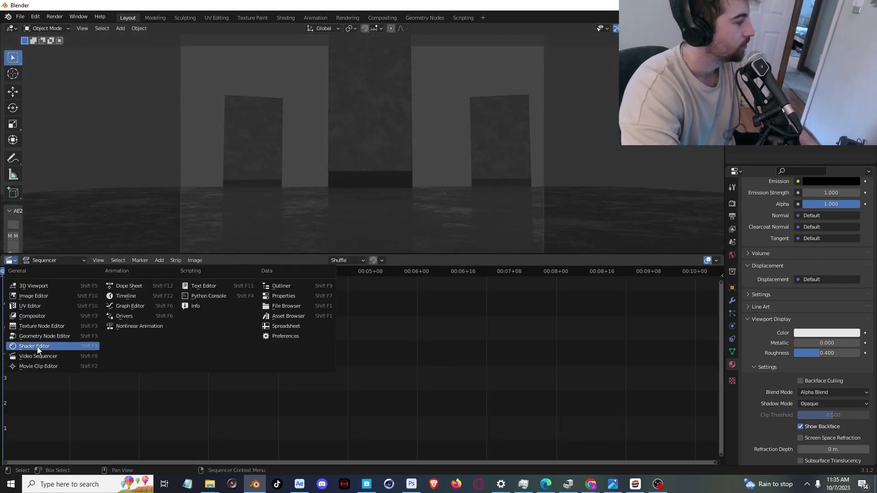
{"action": "left_click", "coordinate": [15, 348]}
{"action": "middle_click_drag", "start_coordinate": [465, 334], "coordinate": [451, 353]}
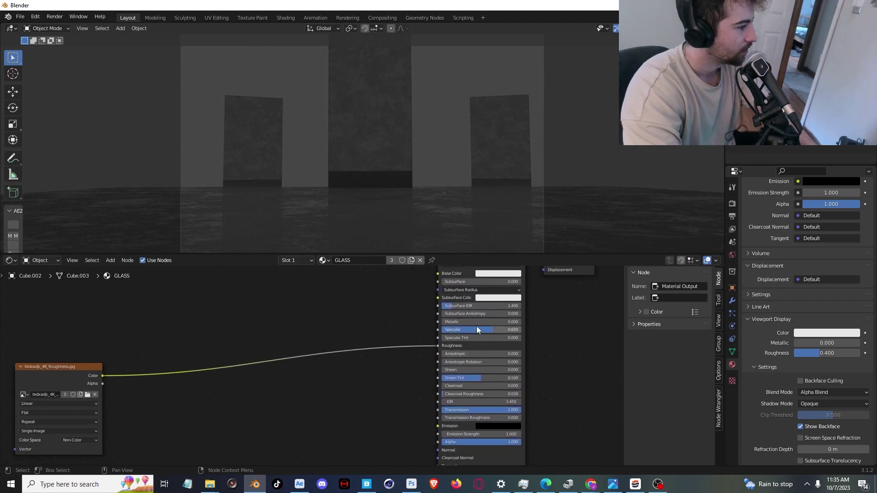
{"action": "left_click_drag", "start_coordinate": [477, 330], "coordinate": [500, 330]}
- Add a mesh circle by the central panel, enlarge it and move it into the open space behind that panel
{"action": "middle_click_drag", "start_coordinate": [469, 66], "coordinate": [464, 143]}
{"action": "scroll", "coordinate": [464, 143], "scroll_direction": "down", "scroll_amount": 4}
{"action": "key", "text": "shift+a"}
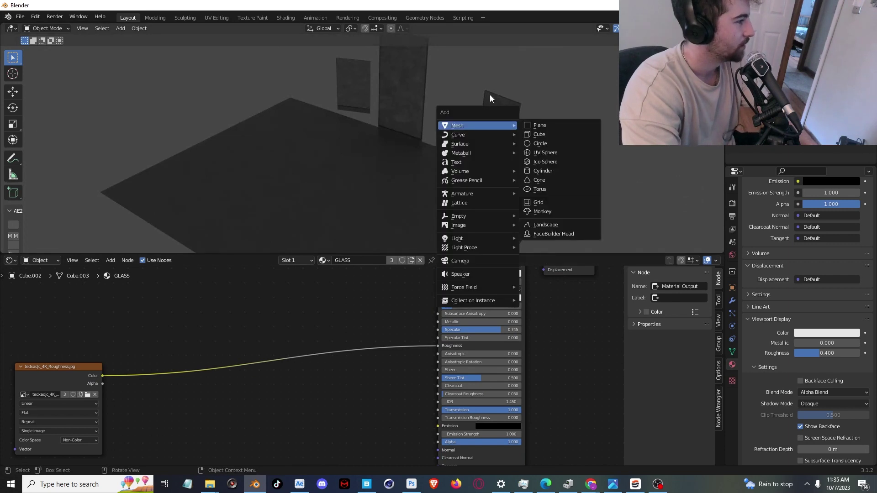
{"action": "left_click", "coordinate": [538, 144]}
{"action": "middle_click_drag", "start_coordinate": [526, 136], "coordinate": [500, 140], "text": "shift"}
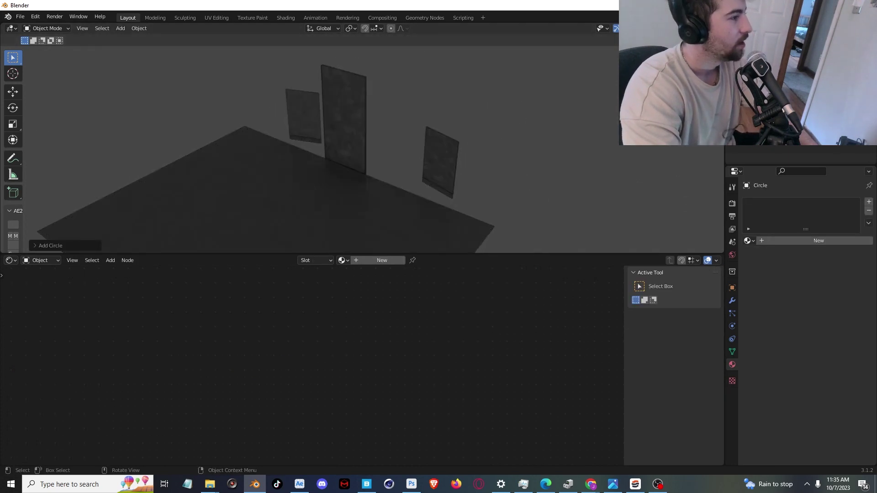
{"action": "key", "text": "s"}
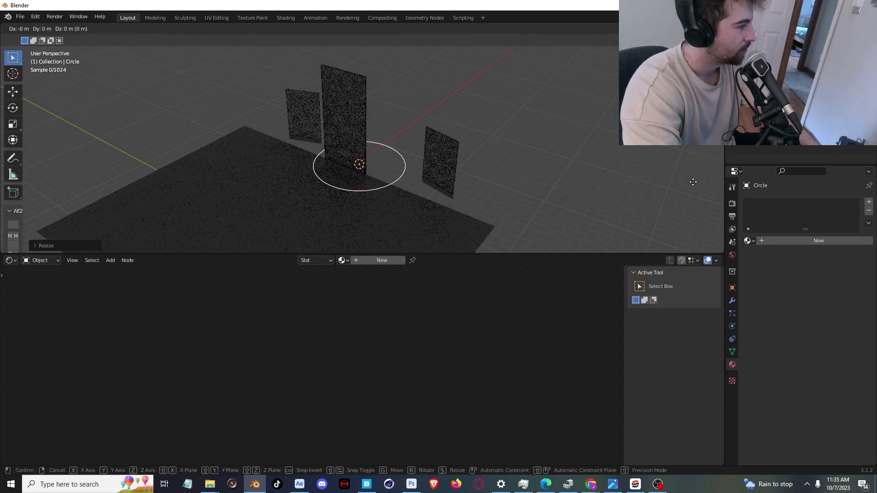
{"action": "left_click", "coordinate": [714, 149]}
{"action": "key", "text": "s"}
{"action": "left_click", "coordinate": [533, 145]}
- Fill the circle with a face to make it a solid disc
{"action": "key", "text": "Tab"}
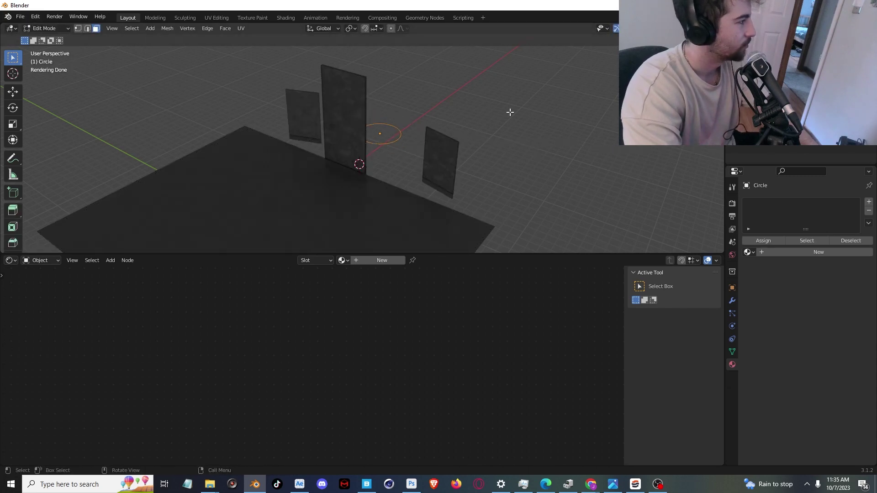
{"action": "middle_click_drag", "start_coordinate": [537, 117], "coordinate": [372, 148]}
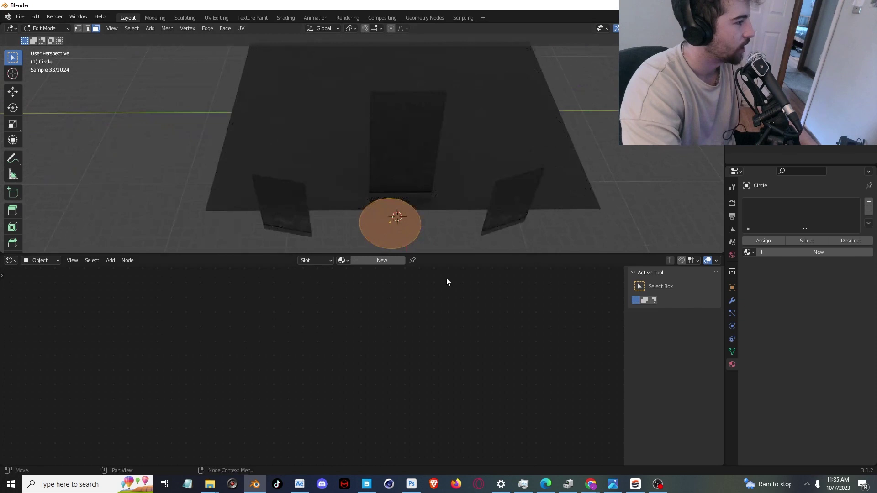
{"action": "key", "text": "Tab"}
{"action": "middle_click_drag", "start_coordinate": [448, 229], "coordinate": [496, 195]}
{"action": "key", "text": "Tab"}
{"action": "key", "text": "r"}
{"action": "key", "text": "x"}
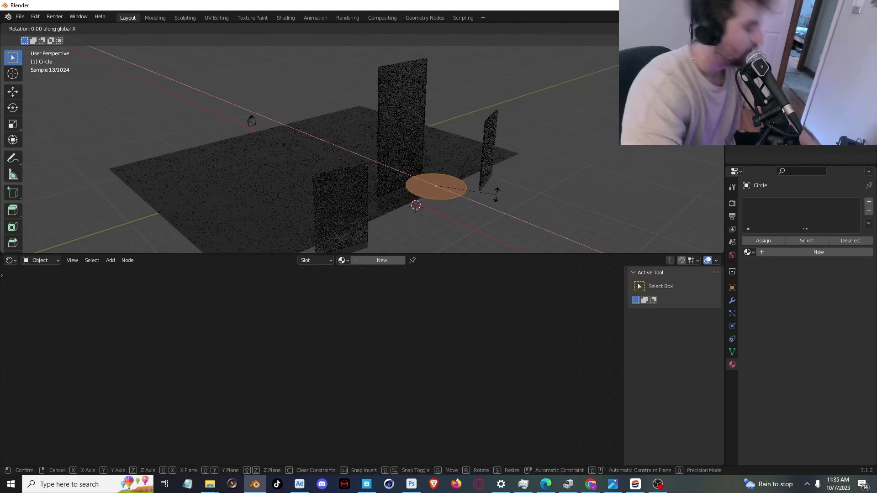
{"action": "left_click", "coordinate": [497, 195]}
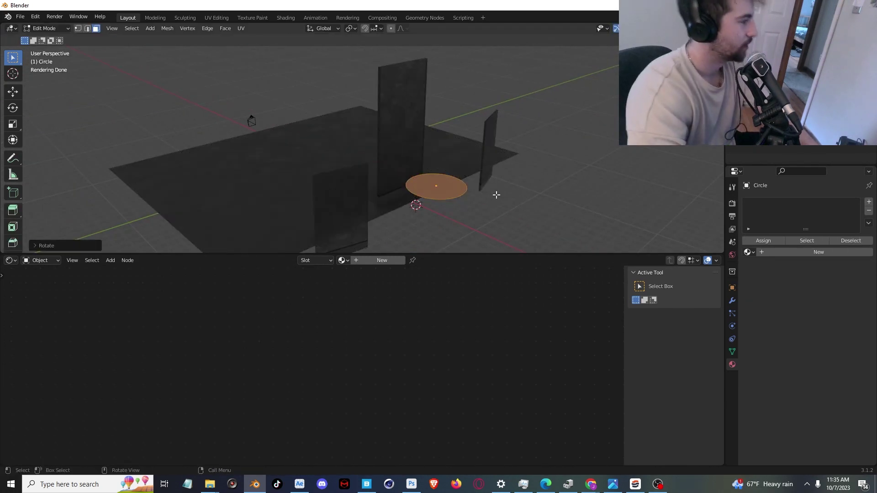
{"action": "key", "text": "r"}
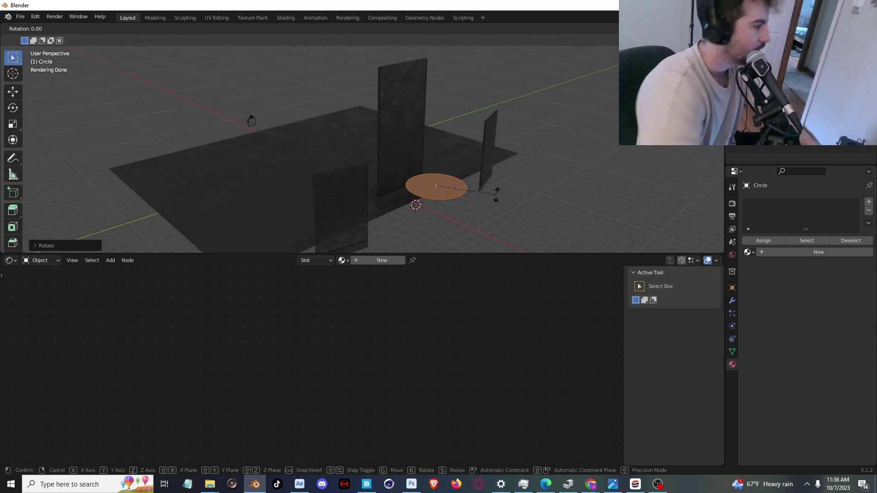
{"action": "left_click", "coordinate": [497, 195]}
- Rotate the disc 90 degrees about X and 90 degrees about Z so it stands upright, parallel to the central panel
{"action": "key", "text": "Tab"}
{"action": "type", "text": "rx90"}
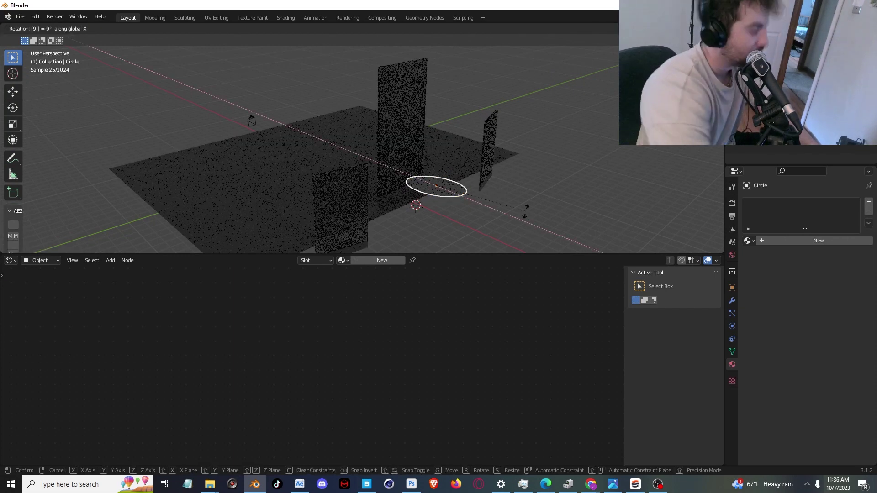
{"action": "key", "text": "Return"}
{"action": "type", "text": "rz90"}
{"action": "key", "text": "Return"}
{"action": "middle_click_drag", "start_coordinate": [525, 210], "coordinate": [449, 196]}
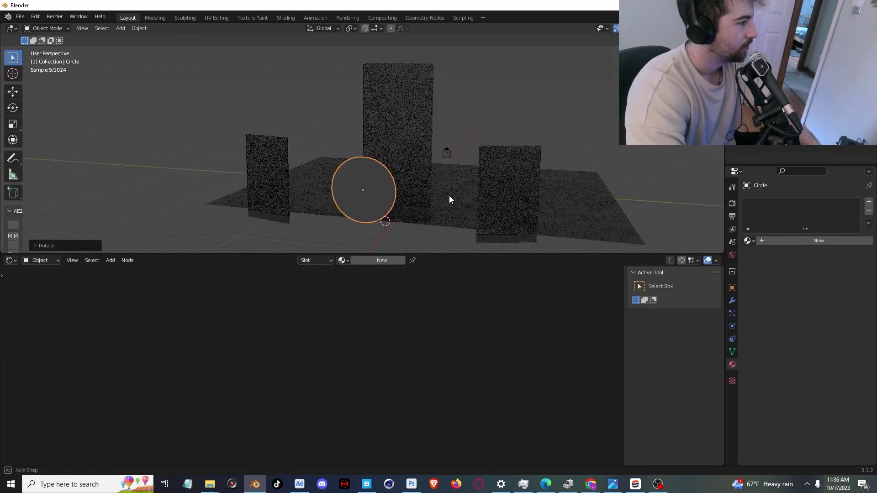
- Move the disc along the X axis past the central panel and raise it to the panel's upper part
{"action": "key", "text": "g"}
{"action": "key", "text": "z"}
{"action": "key", "text": "y"}
{"action": "key", "text": "x"}
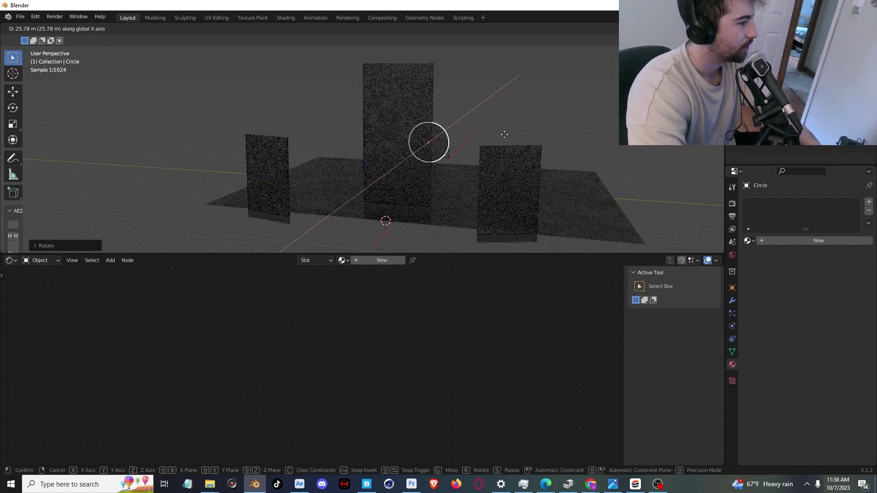
{"action": "left_click", "coordinate": [457, 161]}
{"action": "key", "text": "g"}
{"action": "left_click", "coordinate": [467, 119]}
- Move the disc back along the X axis to just behind the central panel
{"action": "middle_click_drag", "start_coordinate": [467, 120], "coordinate": [572, 165]}
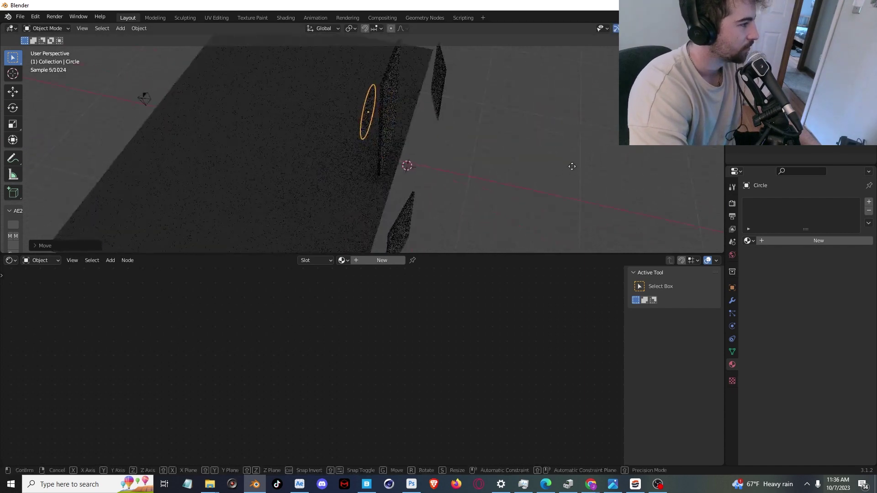
{"action": "key", "text": "g"}
{"action": "key", "text": "x"}
{"action": "key", "text": "z"}
{"action": "key", "text": "x"}
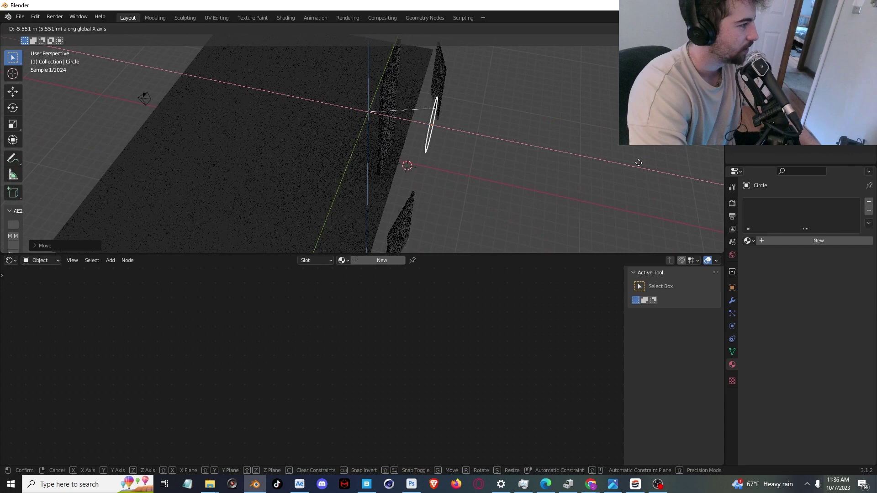
- Switch to the Pinterest pin to check the glowing discs in the reference image, and return to Blender
{"action": "left_click", "coordinate": [591, 484]}
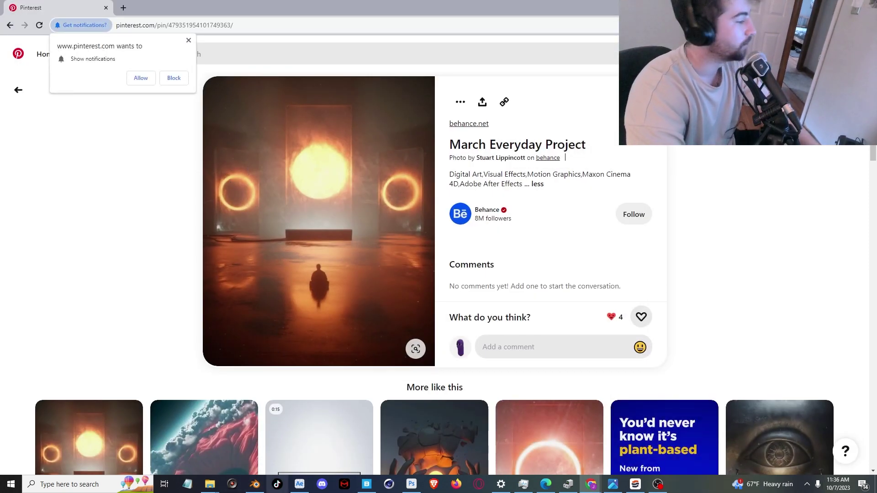
{"action": "left_click", "coordinate": [299, 484]}
{"action": "left_click", "coordinate": [261, 482]}
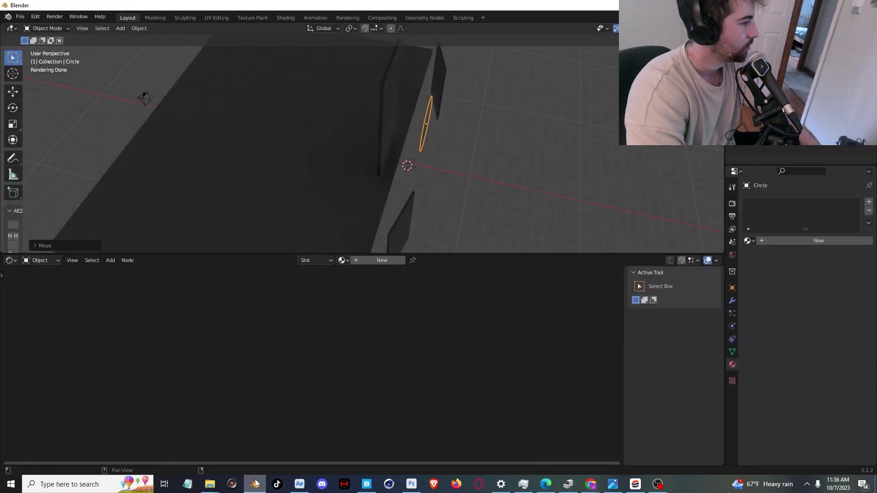
- From the camera view, center the disc on the upper part of the central panel and fine-tune its size to fit within the panel's width
{"action": "middle_click_drag", "start_coordinate": [542, 169], "coordinate": [476, 116]}
{"action": "scroll", "coordinate": [440, 124], "scroll_direction": "up", "scroll_amount": 2}
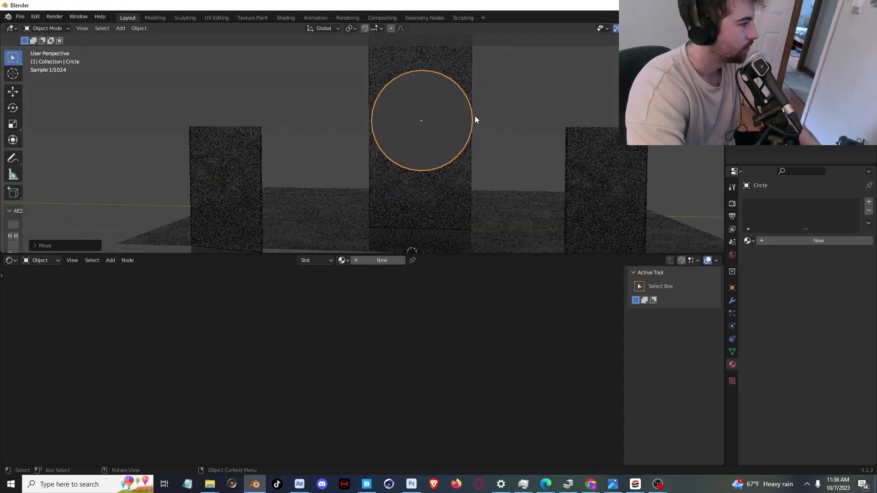
{"action": "key", "text": "KP_0"}
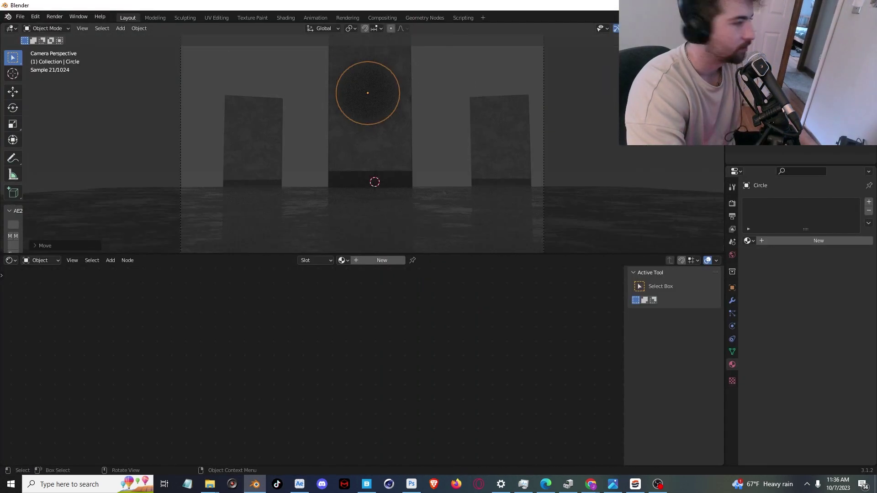
{"action": "key", "text": "s"}
{"action": "left_click", "coordinate": [629, 153]}
{"action": "key", "text": "g"}
{"action": "left_click", "coordinate": [635, 150]}
{"action": "key", "text": "s"}
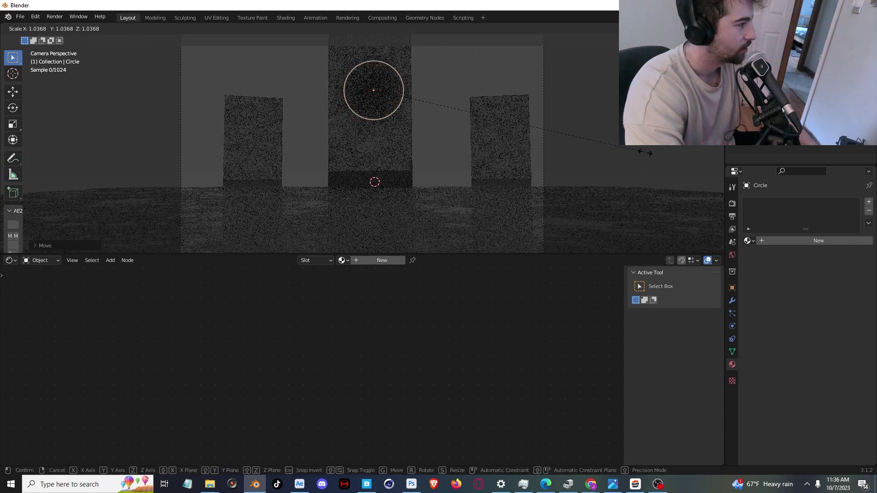
{"action": "left_click", "coordinate": [652, 153]}
{"action": "key", "text": "g"}
{"action": "left_click", "coordinate": [652, 155]}
{"action": "key", "text": "s"}
{"action": "left_click", "coordinate": [657, 156]}
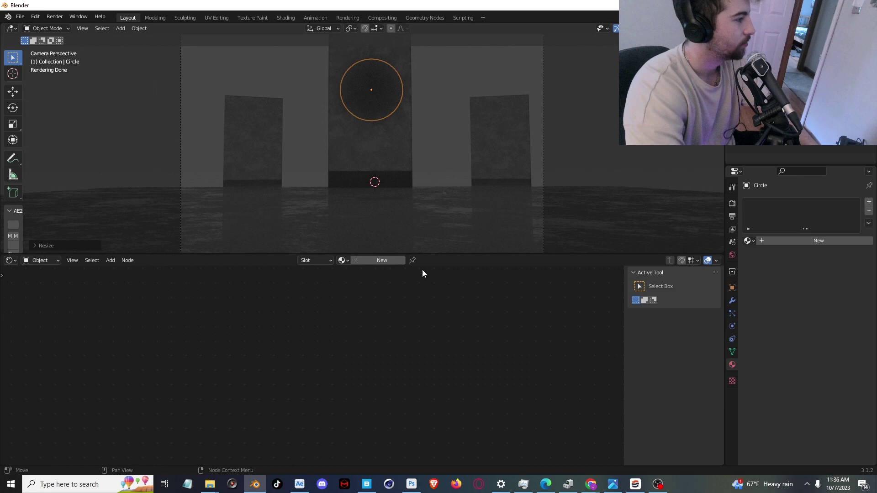
- Create a new material for the disc and swap its Principled BSDF for an Emission shader
{"action": "left_click", "coordinate": [361, 261]}
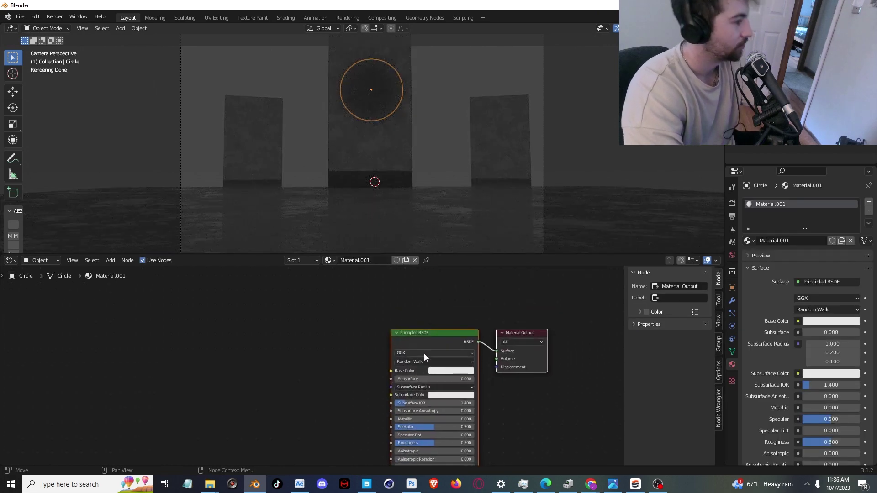
{"action": "left_click", "coordinate": [426, 345]}
{"action": "key", "text": "shift+s"}
{"action": "mouse_move", "coordinate": [425, 346]}
{"action": "left_click", "coordinate": [478, 190]}
- Set the disc's emission color to orange and its strength to 53.9
{"action": "left_click", "coordinate": [426, 351]}
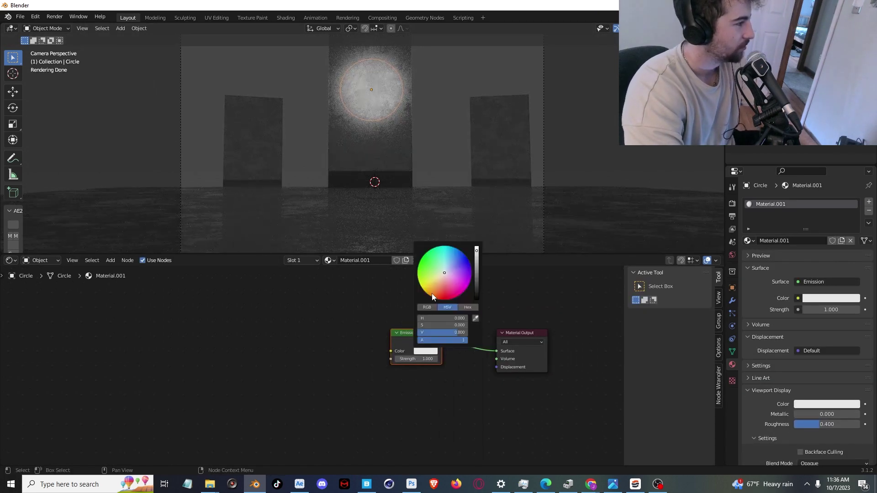
{"action": "left_click", "coordinate": [433, 295]}
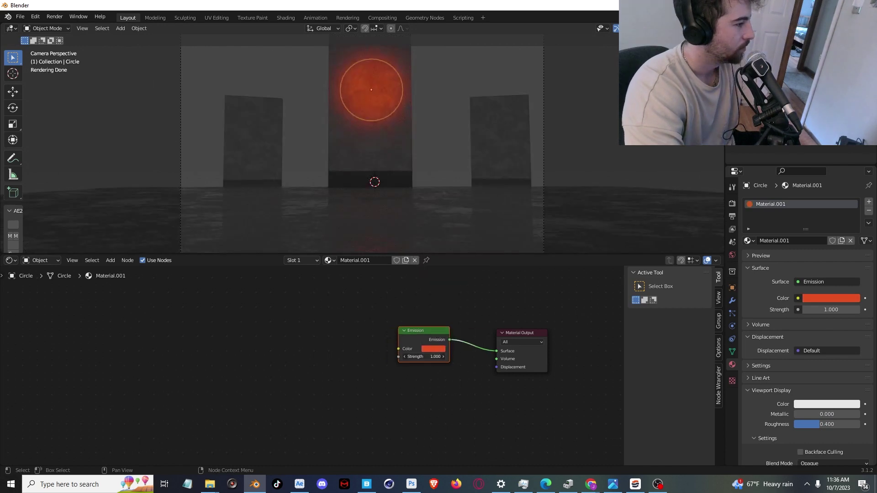
{"action": "left_click_drag", "start_coordinate": [423, 357], "coordinate": [868, 357]}
{"action": "left_click", "coordinate": [425, 349]}
{"action": "left_click", "coordinate": [446, 292]}
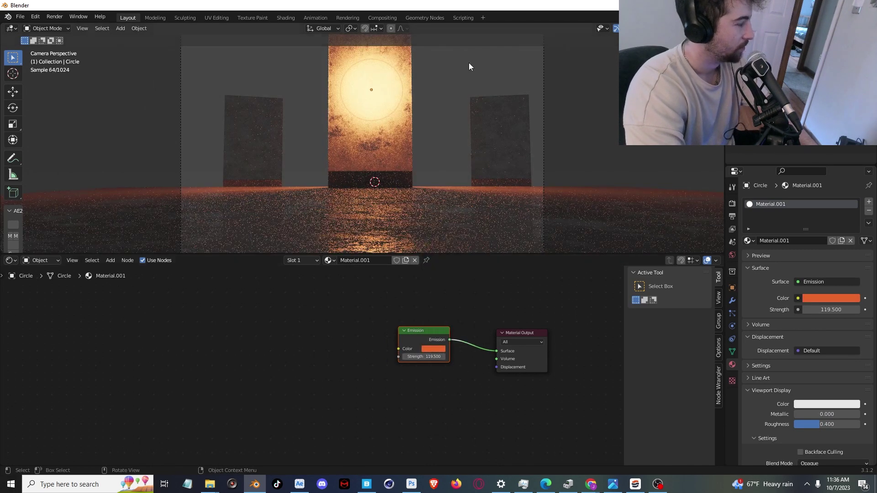
{"action": "left_click_drag", "start_coordinate": [423, 356], "coordinate": [179, 356]}
- In the central panel's GLASS material, insert a ColorRamp between the roughness texture and Roughness, with the black stop at 0.486 and the white stop moved close to it
{"action": "key", "text": "Tab"}
{"action": "left_click", "coordinate": [11, 260]}
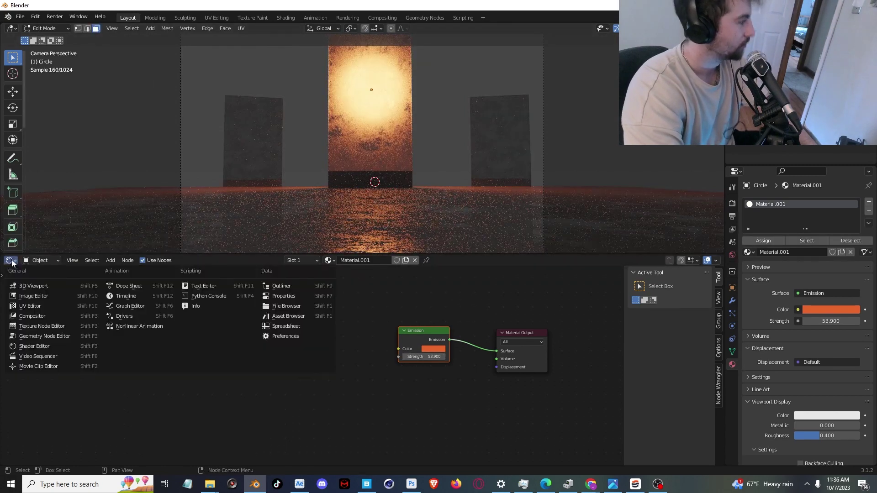
{"action": "left_click", "coordinate": [42, 349]}
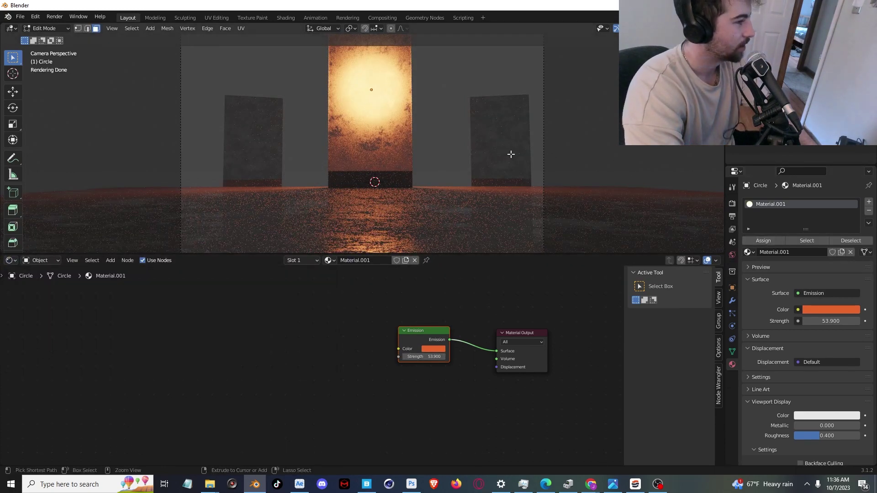
{"action": "key", "text": "Tab"}
{"action": "left_click", "coordinate": [351, 180]}
{"action": "middle_click_drag", "start_coordinate": [338, 388], "coordinate": [368, 316]}
{"action": "key", "text": "shift+a"}
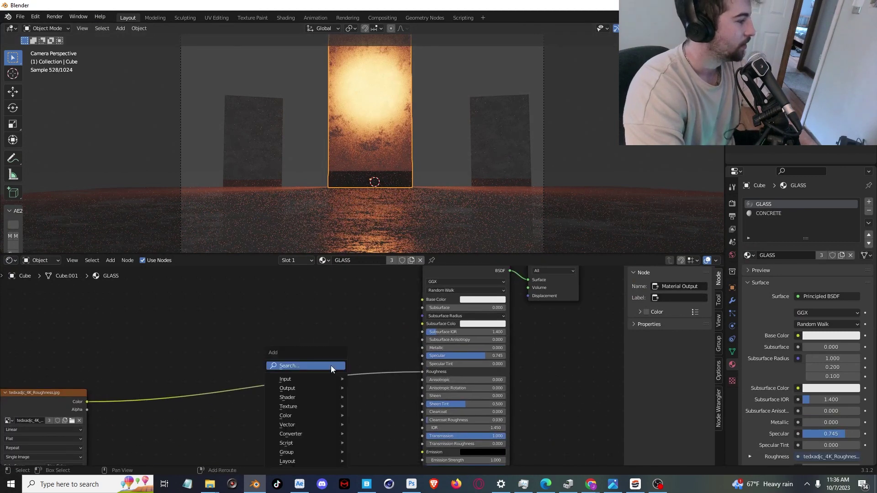
{"action": "mouse_move", "coordinate": [307, 432]}
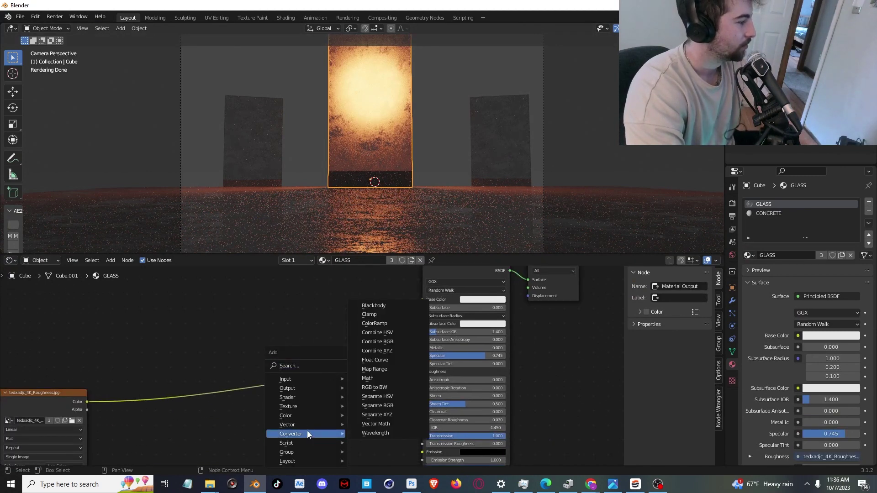
{"action": "left_click", "coordinate": [397, 319]}
{"action": "left_click", "coordinate": [222, 350]}
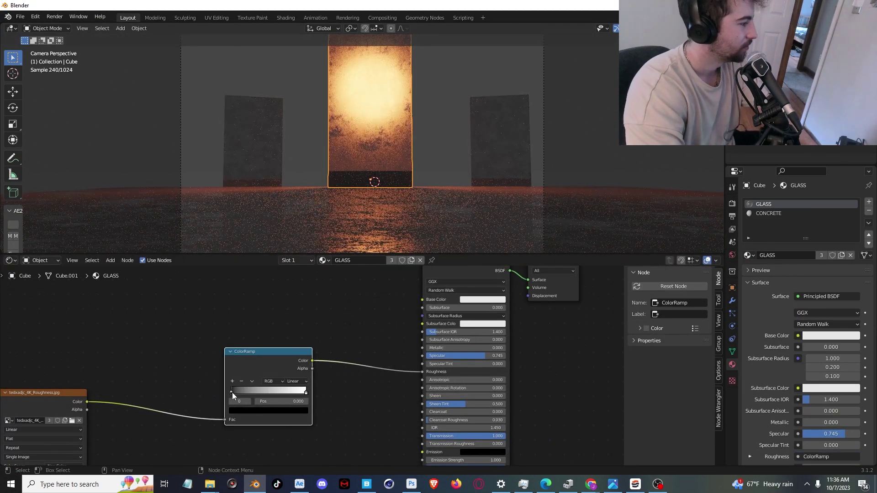
{"action": "left_click_drag", "start_coordinate": [232, 393], "coordinate": [271, 391]}
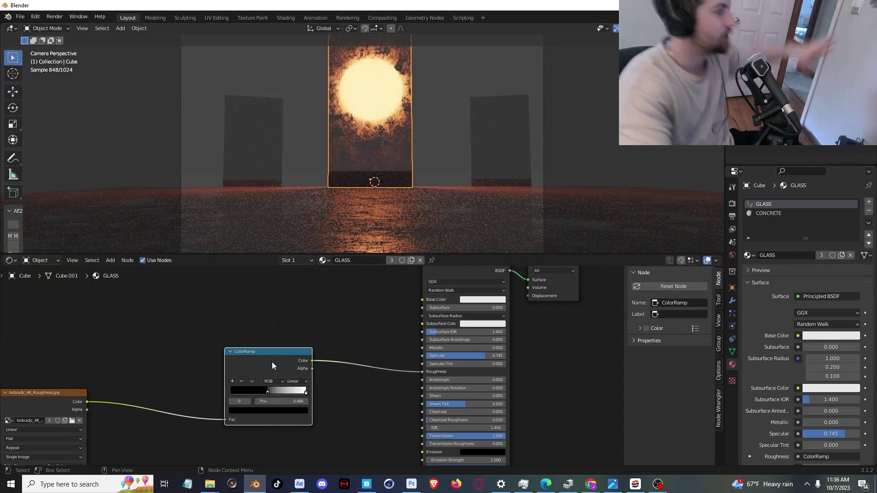
{"action": "left_click_drag", "start_coordinate": [305, 392], "coordinate": [275, 392]}
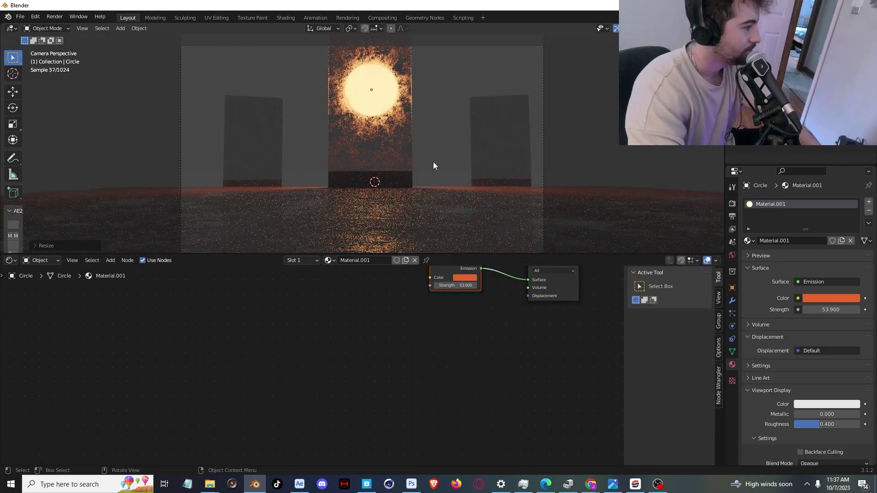
- Snap the 3D cursor to the center of the emissive disc behind the central panel
{"action": "middle_click_drag", "start_coordinate": [462, 113], "coordinate": [470, 161], "text": "shift"}
{"action": "scroll", "coordinate": [455, 138], "scroll_direction": "down", "scroll_amount": 1}
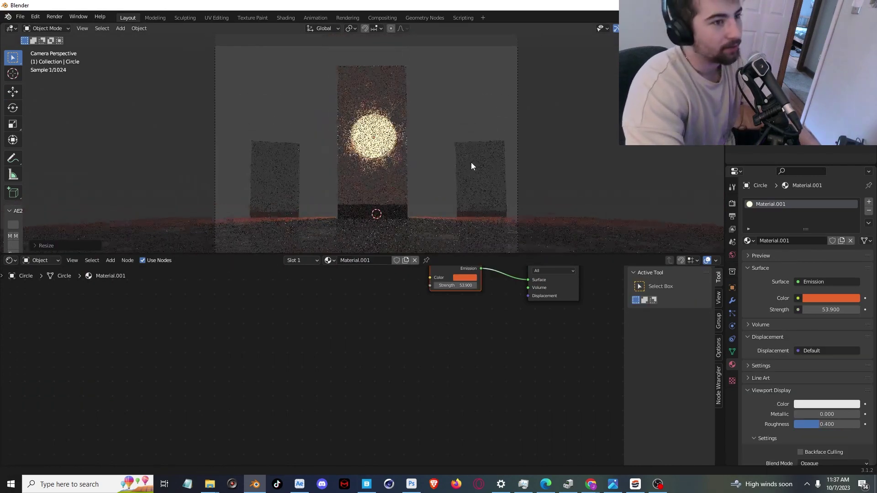
{"action": "scroll", "coordinate": [454, 134], "scroll_direction": "up", "scroll_amount": 4}
{"action": "scroll", "coordinate": [424, 132], "scroll_direction": "down", "scroll_amount": 4}
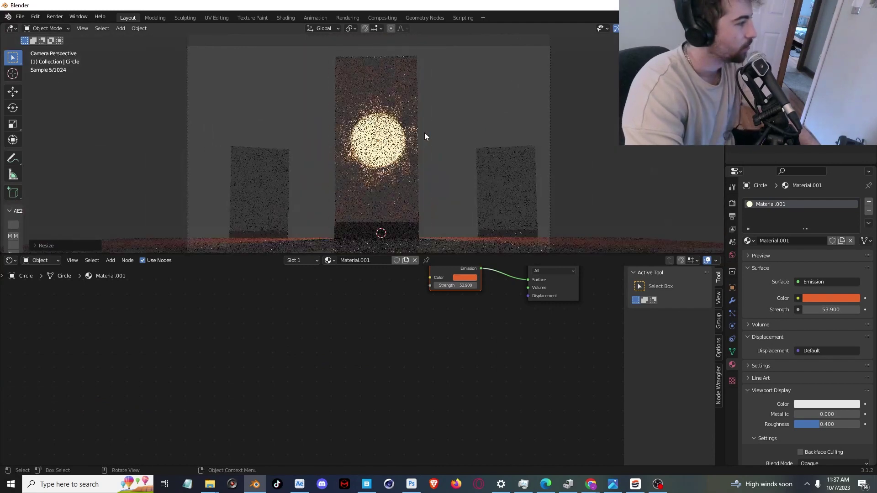
{"action": "middle_click_drag", "start_coordinate": [428, 136], "coordinate": [417, 101], "text": "shift"}
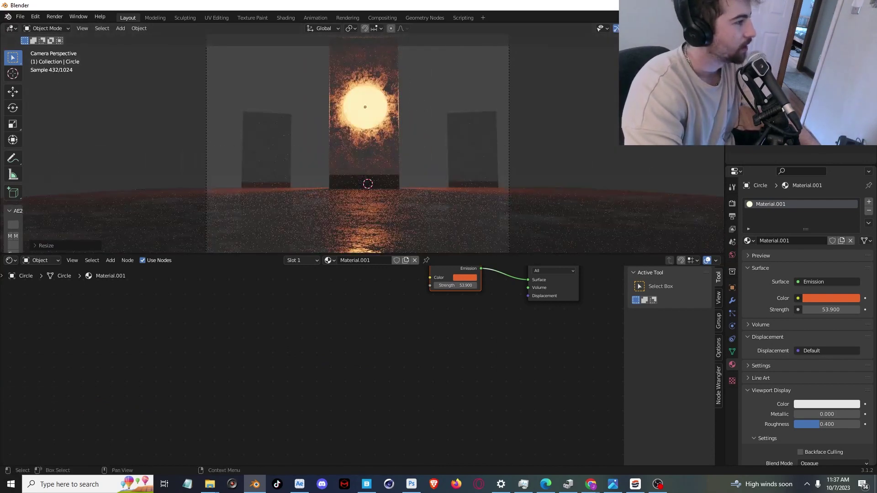
{"action": "middle_click_drag", "start_coordinate": [575, 102], "coordinate": [448, 121]}
{"action": "scroll", "coordinate": [579, 129], "scroll_direction": "down", "scroll_amount": 3}
{"action": "key", "text": "shift+s"}
{"action": "left_click", "coordinate": [409, 174]}
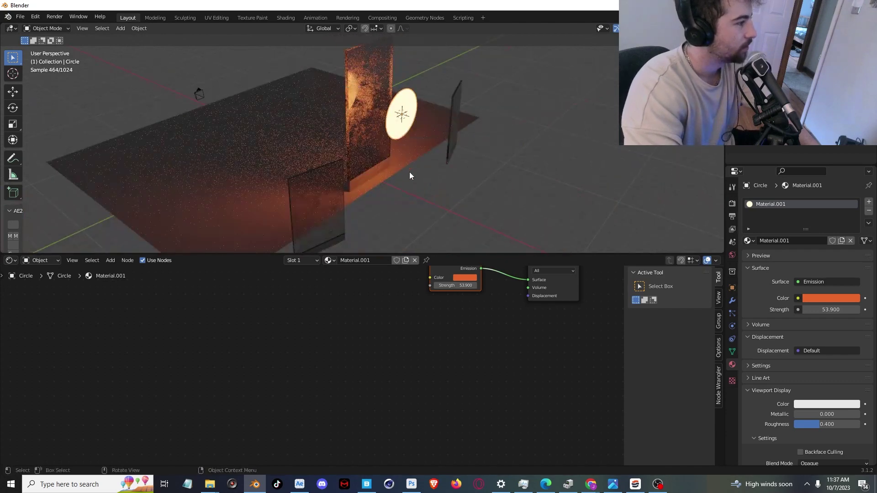
- Duplicate the disc's mesh in edit mode, place the copy beside the original, and delete its face to keep only the circular outline
{"action": "key", "text": "Tab"}
{"action": "key", "text": "shift+d"}
{"action": "left_click", "coordinate": [531, 151]}
{"action": "middle_click_drag", "start_coordinate": [530, 150], "coordinate": [447, 126]}
{"action": "left_click", "coordinate": [476, 140]}
{"action": "key", "text": "x"}
{"action": "left_click", "coordinate": [455, 181]}
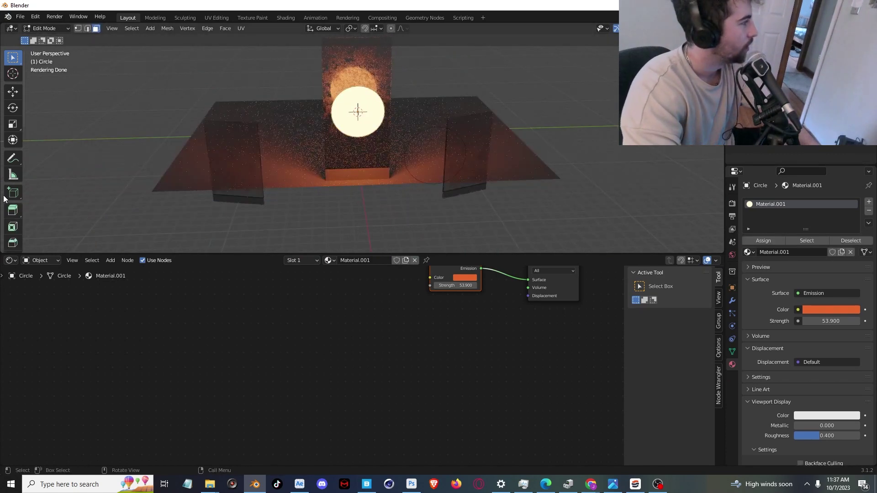
{"action": "key", "text": "a"}
{"action": "key", "text": "alt+e"}
{"action": "left_click", "coordinate": [582, 141]}
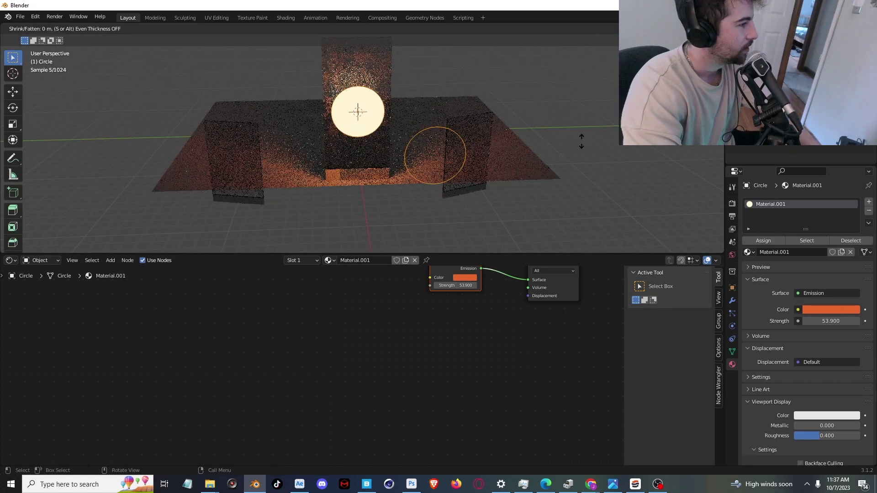
{"action": "left_click", "coordinate": [605, 138]}
{"action": "key", "text": "ctrl+z"}
{"action": "key", "text": "Tab"}
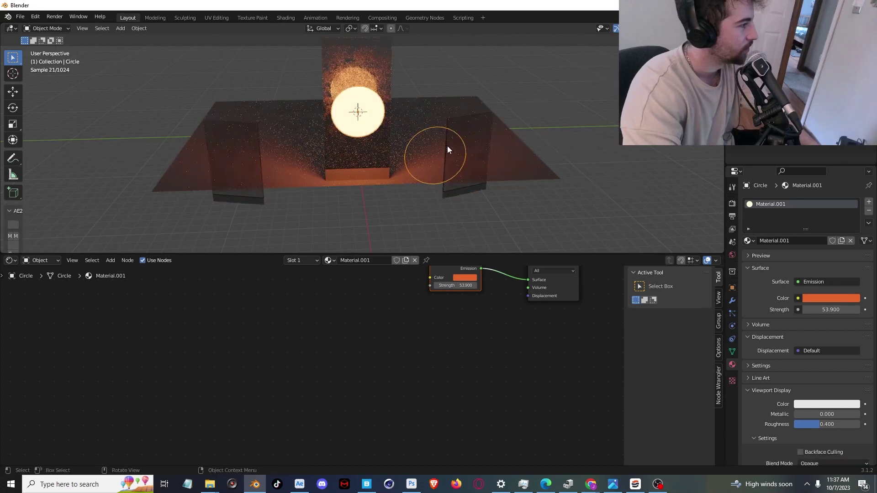
{"action": "left_click", "coordinate": [435, 134]}
{"action": "key", "text": "ctrl+z"}
{"action": "key", "text": "ctrl+z"}
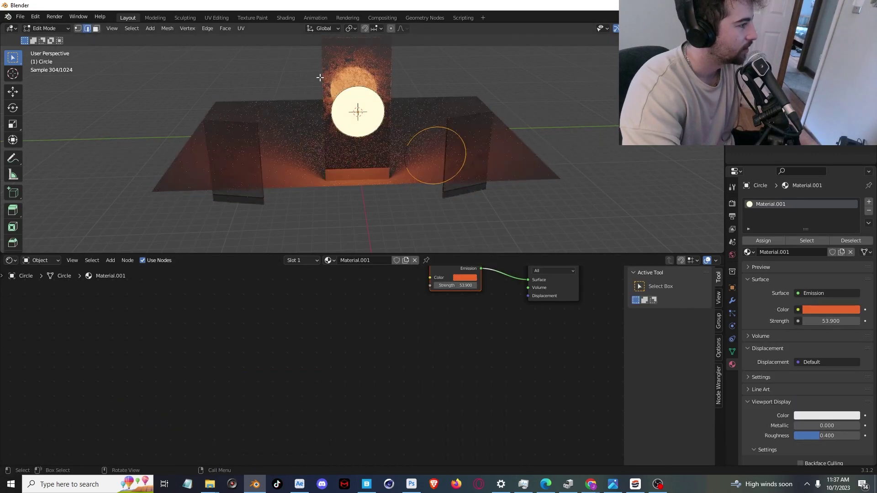
- Separate the circular outline from the disc's mesh into its own object
{"action": "middle_click_drag", "start_coordinate": [498, 143], "coordinate": [589, 173]}
{"action": "left_click_drag", "start_coordinate": [471, 71], "coordinate": [571, 174]}
{"action": "key", "text": "p"}
{"action": "left_click", "coordinate": [571, 174]}
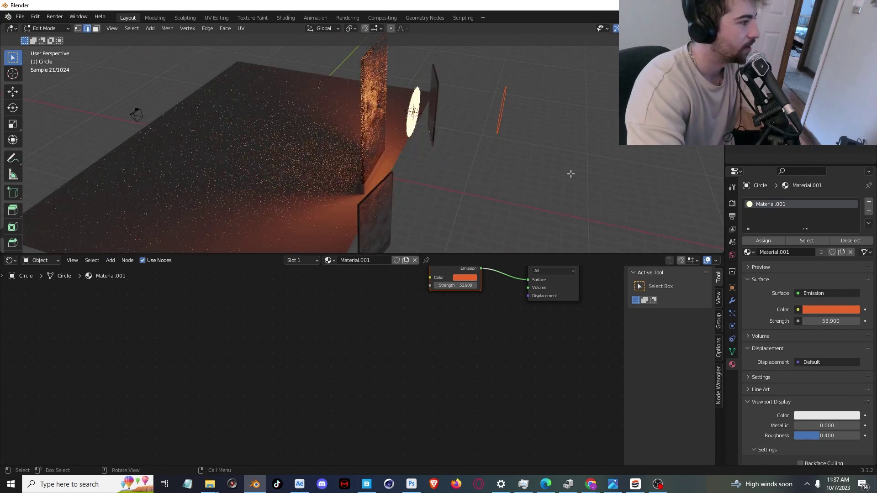
{"action": "key", "text": "Tab"}
- Extrude the circular outline's edges and scale them outward to form a flat glowing ring
{"action": "middle_click_drag", "start_coordinate": [573, 146], "coordinate": [529, 133]}
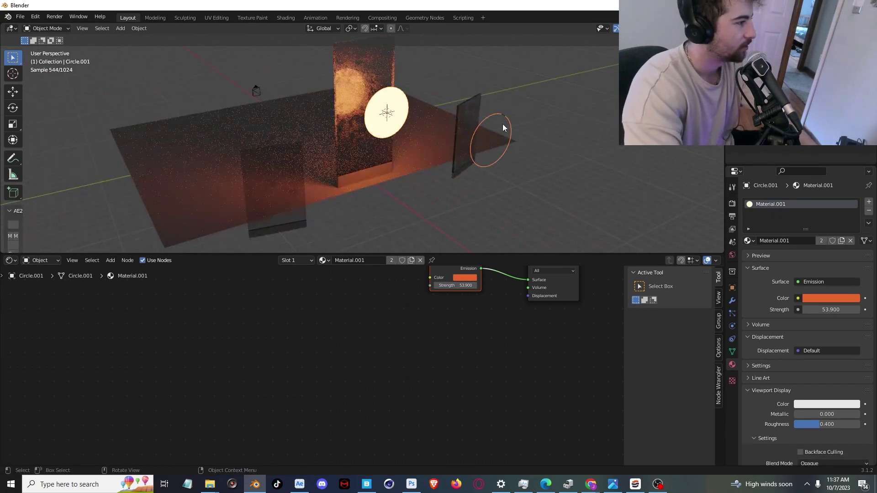
{"action": "left_click", "coordinate": [510, 128]}
{"action": "middle_click_drag", "start_coordinate": [599, 112], "coordinate": [570, 101]}
{"action": "key", "text": "Tab"}
{"action": "key", "text": "e"}
{"action": "right_click", "coordinate": [570, 100]}
{"action": "key", "text": "s"}
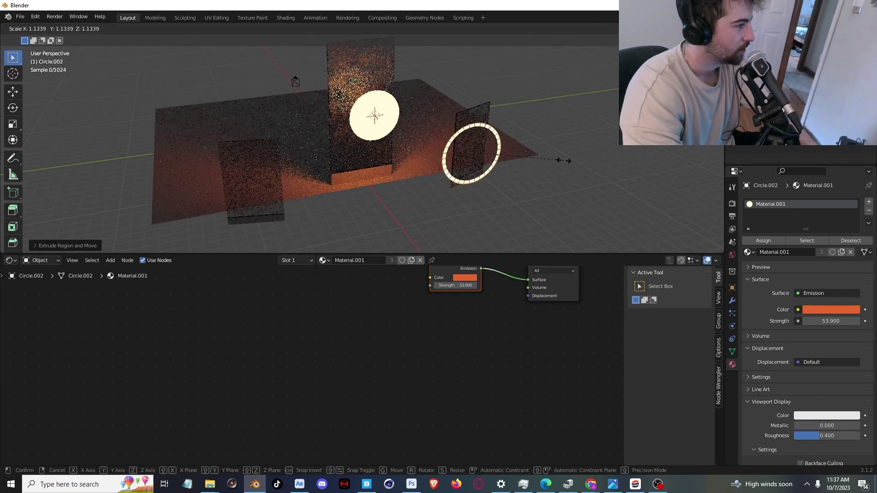
{"action": "left_click", "coordinate": [580, 158]}
{"action": "key", "text": "Tab"}
- Move the ring near the camera-left side panel and rotate it about the Z axis
{"action": "middle_click_drag", "start_coordinate": [580, 158], "coordinate": [496, 129]}
{"action": "key", "text": "g"}
{"action": "left_click", "coordinate": [646, 196]}
{"action": "key", "text": "r"}
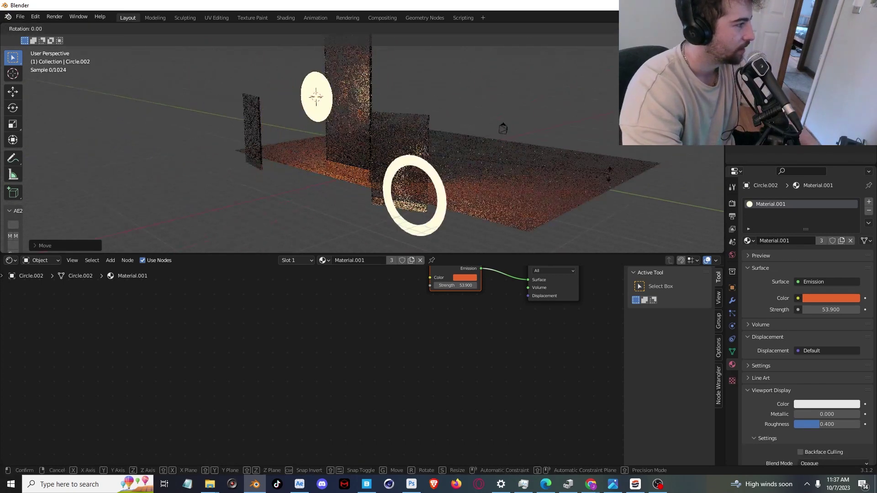
{"action": "key", "text": "z"}
{"action": "left_click", "coordinate": [600, 97]}
- Set the ring's origin to its geometry and move the ring behind the camera-left side panel
{"action": "left_click", "coordinate": [139, 28]}
{"action": "mouse_move", "coordinate": [164, 52]}
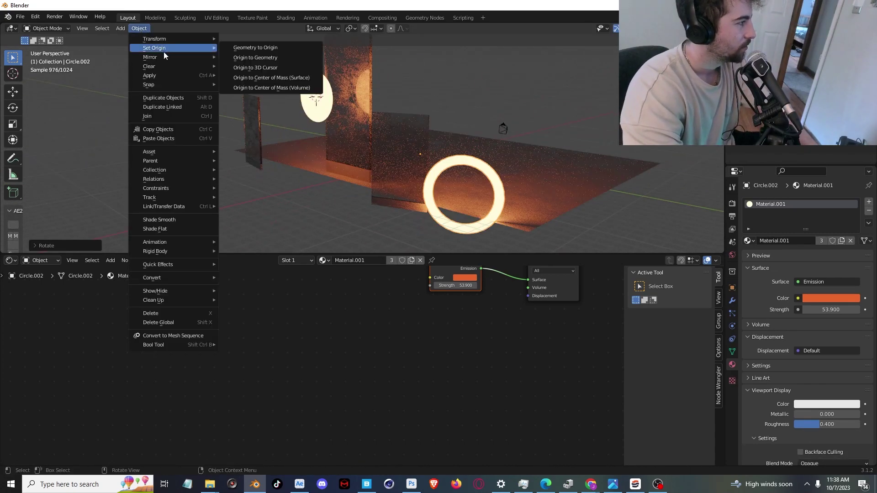
{"action": "left_click", "coordinate": [318, 62]}
{"action": "key", "text": "g"}
{"action": "left_click", "coordinate": [475, 125]}
- From the camera view, center the ring on the left side panel and scale its mesh down to about 0.92
{"action": "key", "text": "KP_0"}
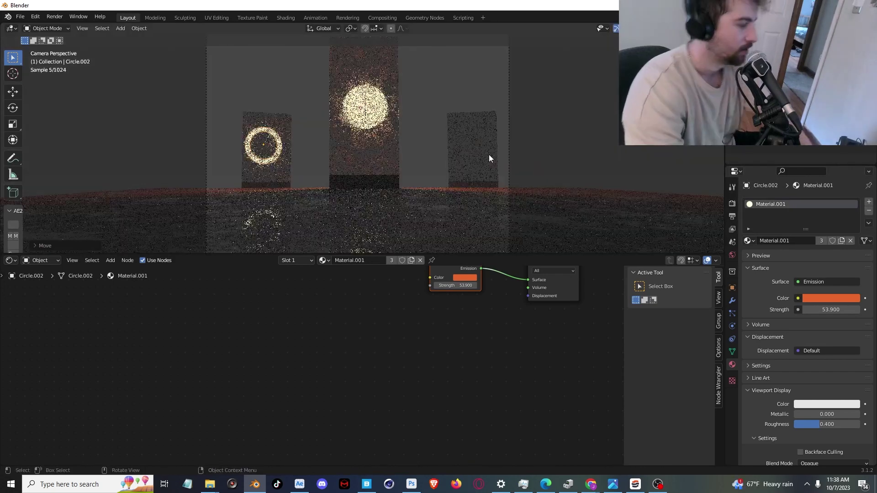
{"action": "key", "text": "g"}
{"action": "left_click", "coordinate": [372, 136]}
{"action": "key", "text": "g"}
{"action": "left_click", "coordinate": [368, 135]}
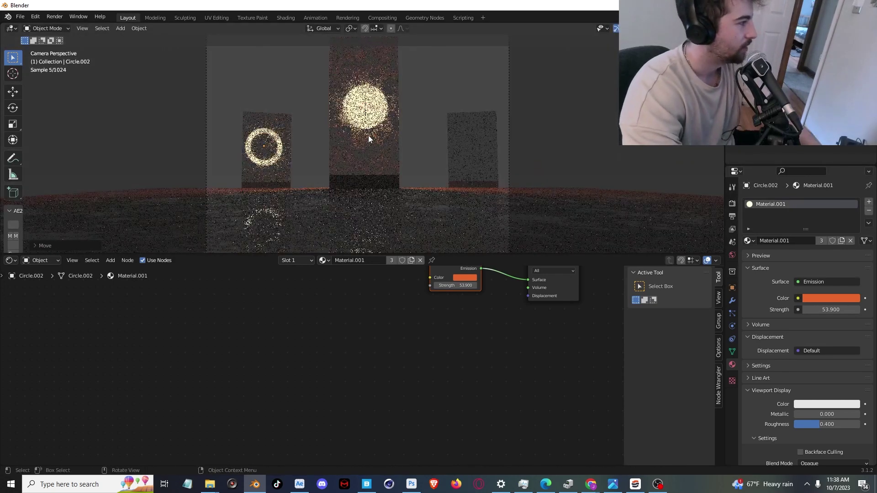
{"action": "key", "text": "Tab"}
{"action": "key", "text": "s"}
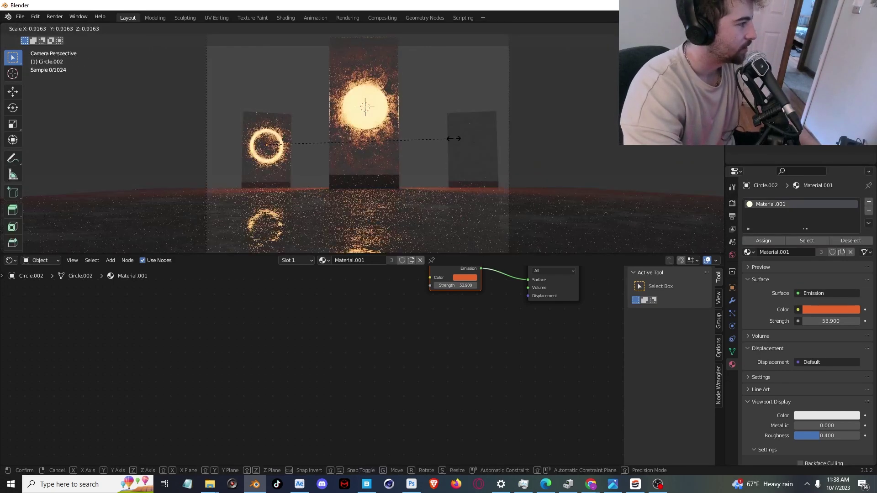
{"action": "left_click", "coordinate": [454, 138]}
{"action": "key", "text": "Tab"}
{"action": "key", "text": "g"}
{"action": "left_click", "coordinate": [458, 136]}
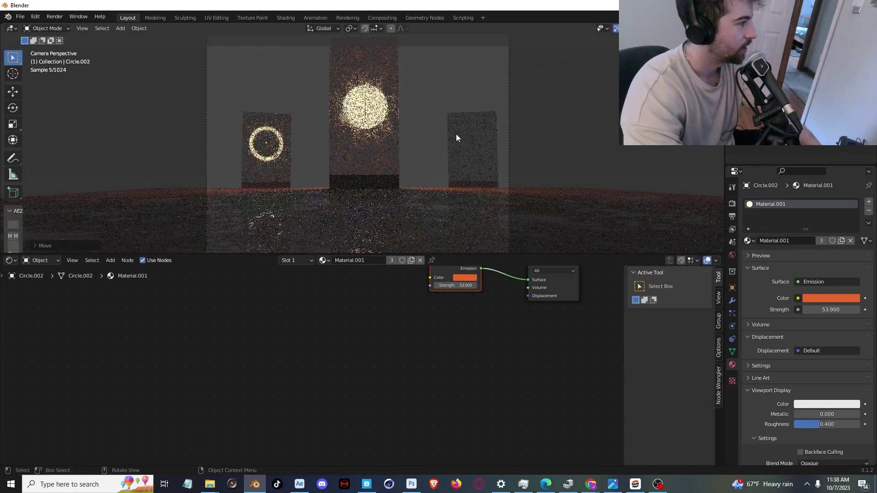
- Duplicate the ring onto the right side panel, rotate the copy about Z to face the camera, and center it within the panel
{"action": "key", "text": "shift+d"}
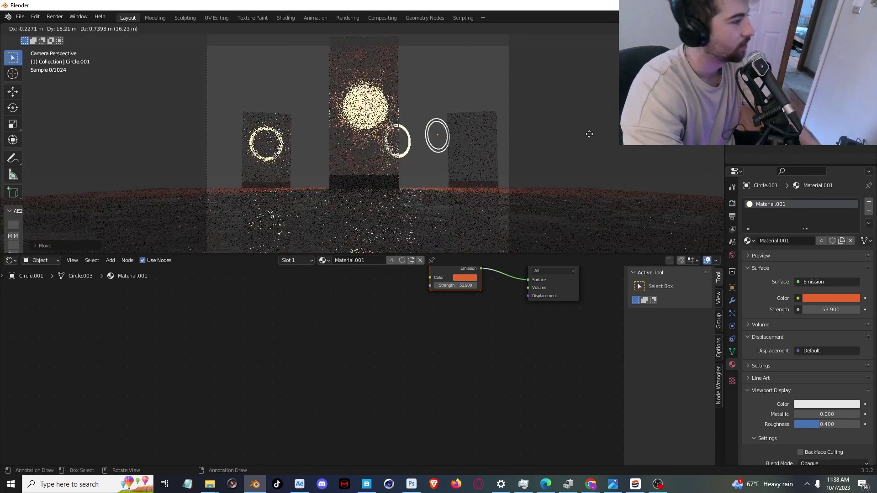
{"action": "left_click", "coordinate": [617, 131]}
{"action": "key", "text": "r"}
{"action": "key", "text": "z"}
{"action": "left_click", "coordinate": [527, 216]}
{"action": "key", "text": "g"}
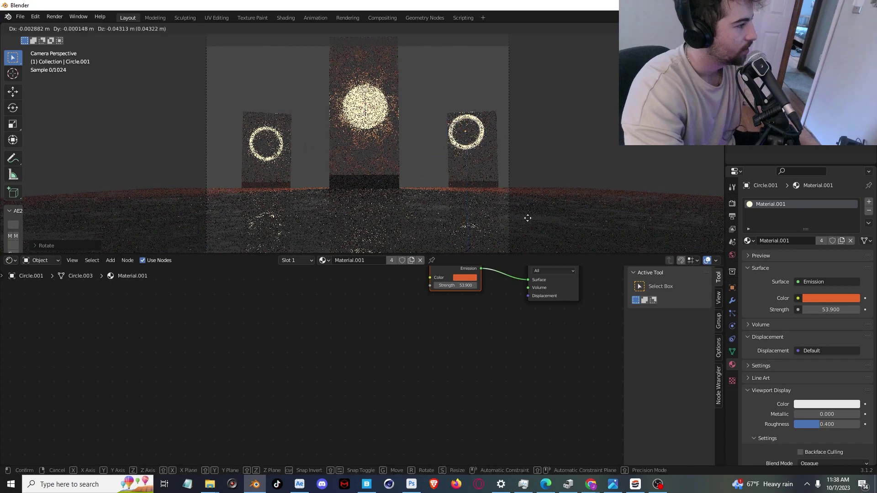
{"action": "left_click", "coordinate": [531, 225]}
- Hide the viewport overlays and examine the composition of the three glowing panels within the full camera frame
{"action": "left_click", "coordinate": [636, 29]}
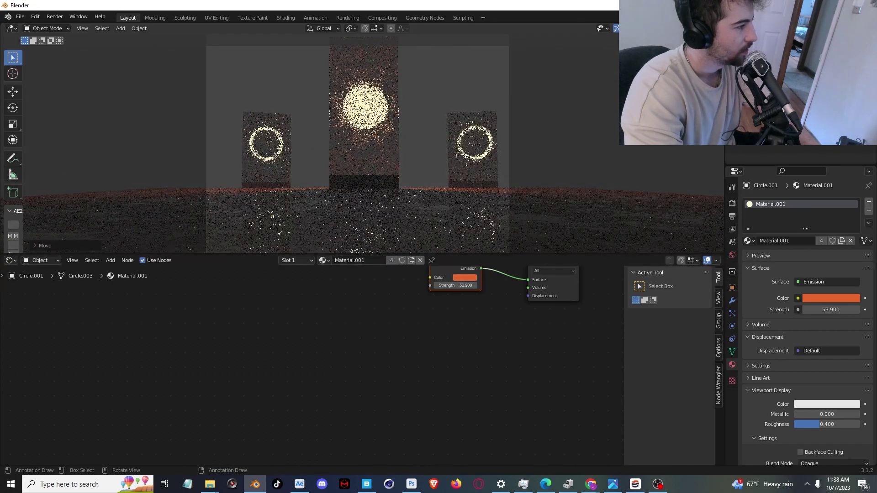
{"action": "scroll", "coordinate": [586, 118], "scroll_direction": "down", "scroll_amount": 3}
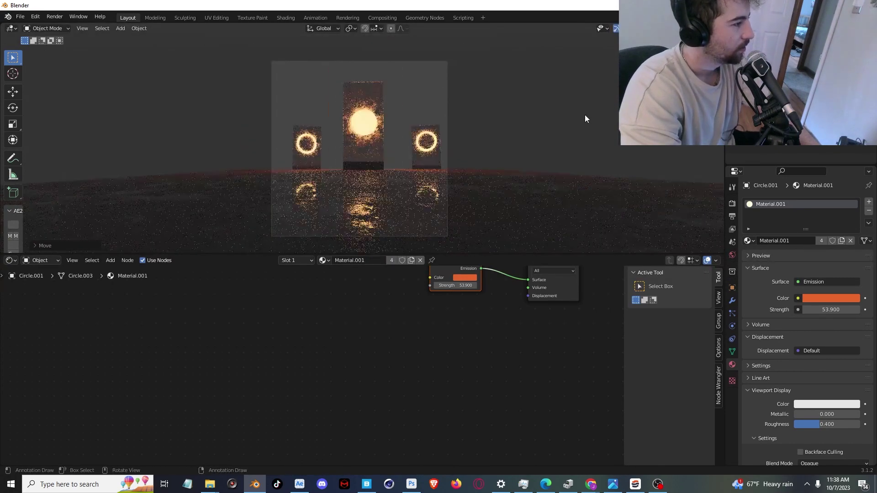
{"action": "key", "text": "Tab"}
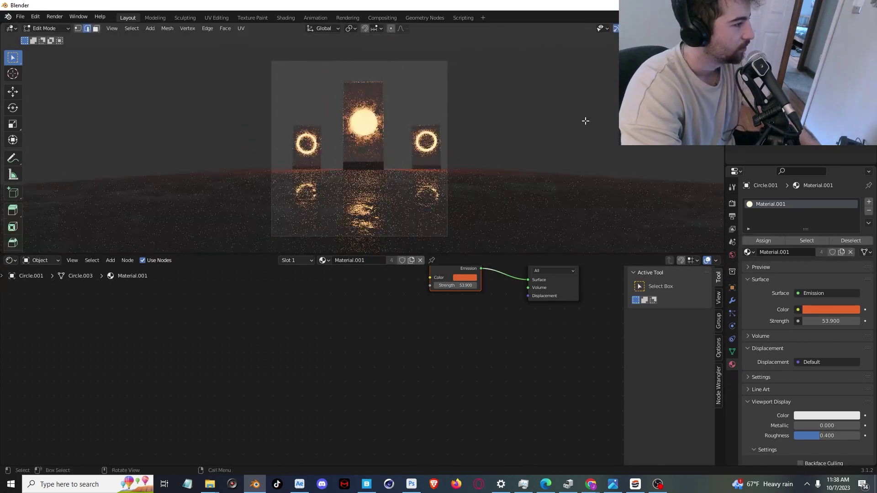
{"action": "middle_click_drag", "start_coordinate": [571, 120], "coordinate": [564, 151], "text": "shift"}
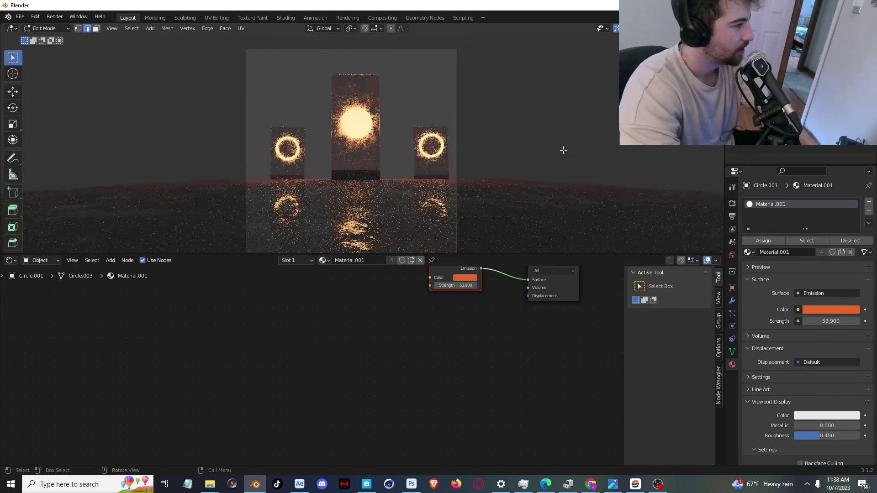
{"action": "key", "text": "Tab"}
- Duplicate the concrete ground plane and rotate the copy upright about 90 degrees behind the glowing panels as a back wall
{"action": "left_click", "coordinate": [360, 218]}
{"action": "middle_click_drag", "start_coordinate": [356, 218], "coordinate": [686, 177]}
{"action": "key", "text": "alt+shift+z"}
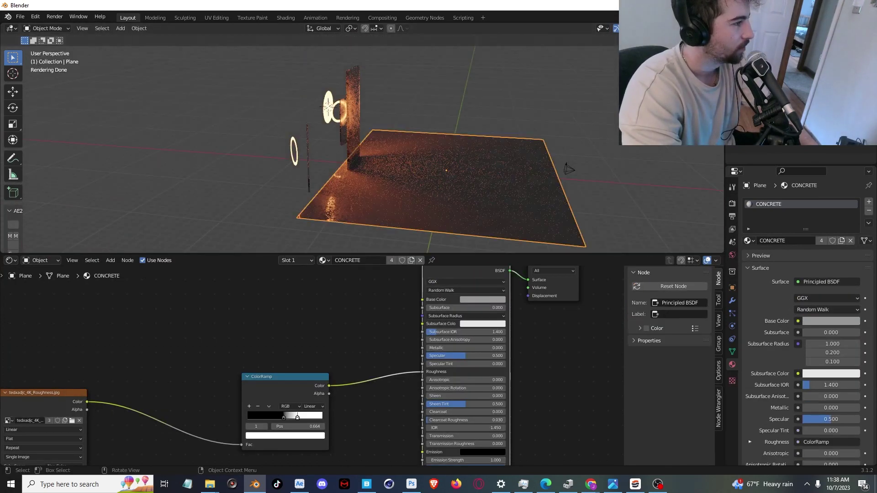
{"action": "key", "text": "KP_1"}
{"action": "key", "text": "shift+d"}
{"action": "left_click", "coordinate": [371, 65]}
{"action": "key", "text": "r"}
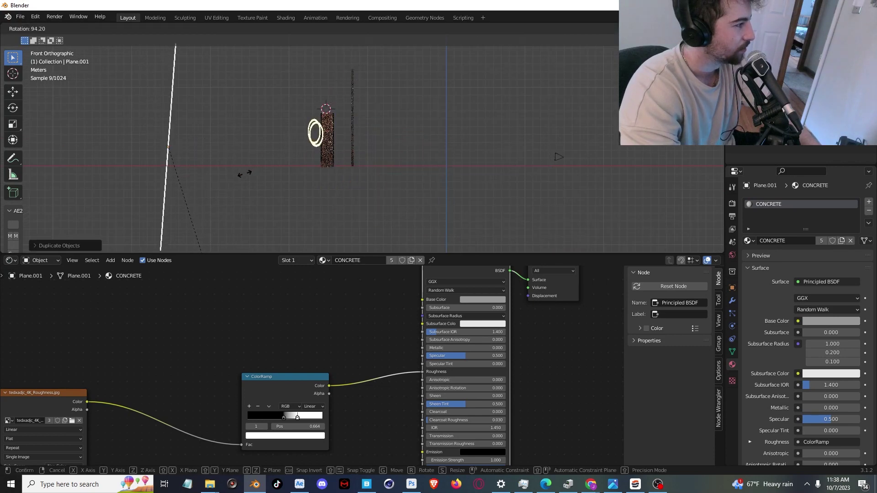
{"action": "left_click", "coordinate": [390, 155]}
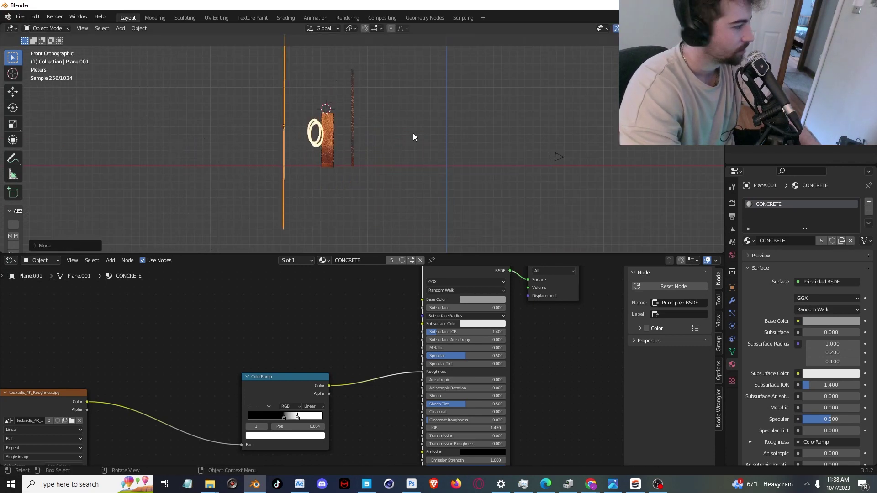
- From the camera view, push the wall back along its local Z axis and scale it up to fill the background
{"action": "key", "text": "KP_0"}
{"action": "key", "text": "g"}
{"action": "key", "text": "z"}
{"action": "key", "text": "z"}
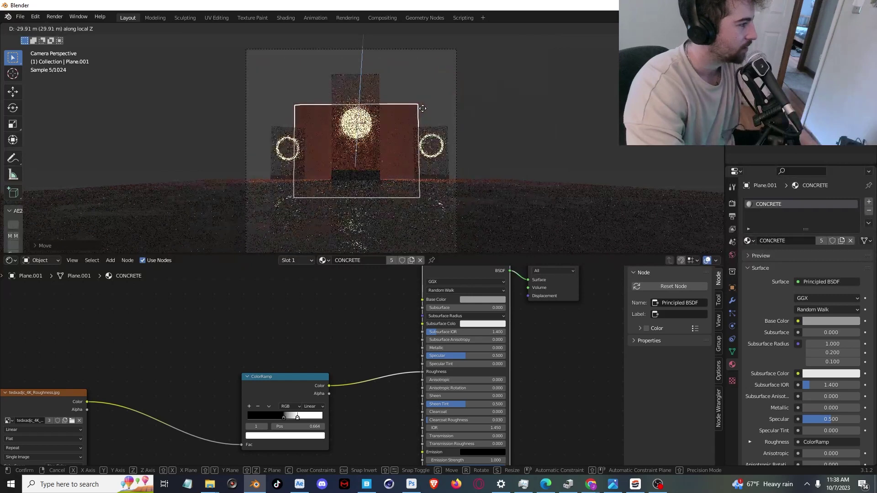
{"action": "left_click", "coordinate": [464, 125]}
{"action": "key", "text": "s"}
{"action": "left_click", "coordinate": [595, 118]}
- Bring the wall closer along its local Z, scale it down, and push it back about 10 m behind the three panels
{"action": "key", "text": "g"}
{"action": "key", "text": "z"}
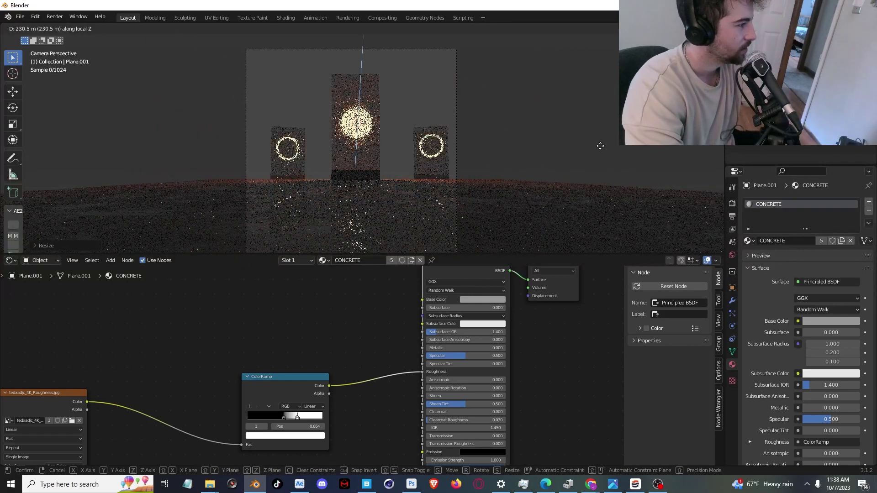
{"action": "key", "text": "z"}
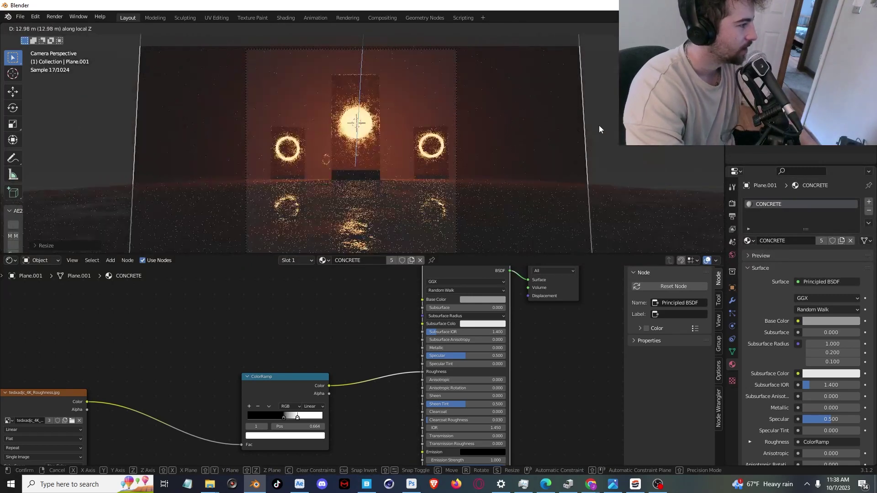
{"action": "left_click", "coordinate": [600, 130]}
{"action": "key", "text": "s"}
{"action": "left_click", "coordinate": [520, 151]}
{"action": "scroll", "coordinate": [519, 151], "scroll_direction": "up", "scroll_amount": 3}
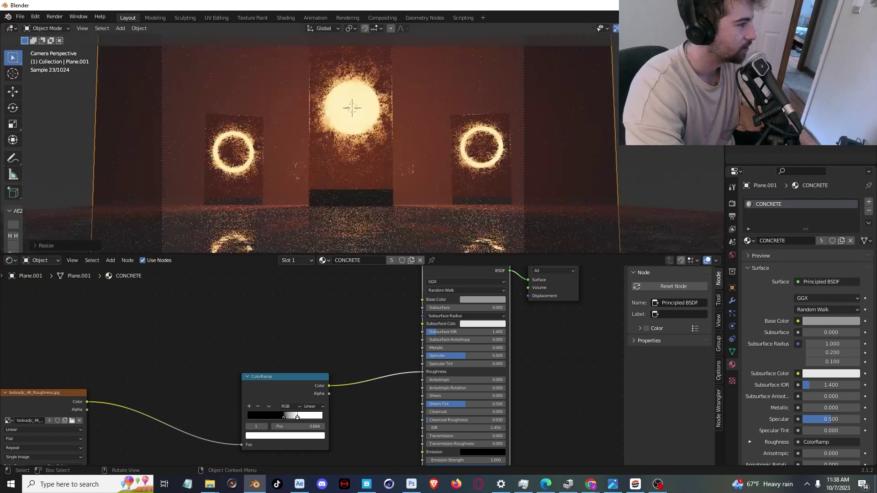
{"action": "key", "text": "g"}
{"action": "key", "text": "z"}
{"action": "key", "text": "z"}
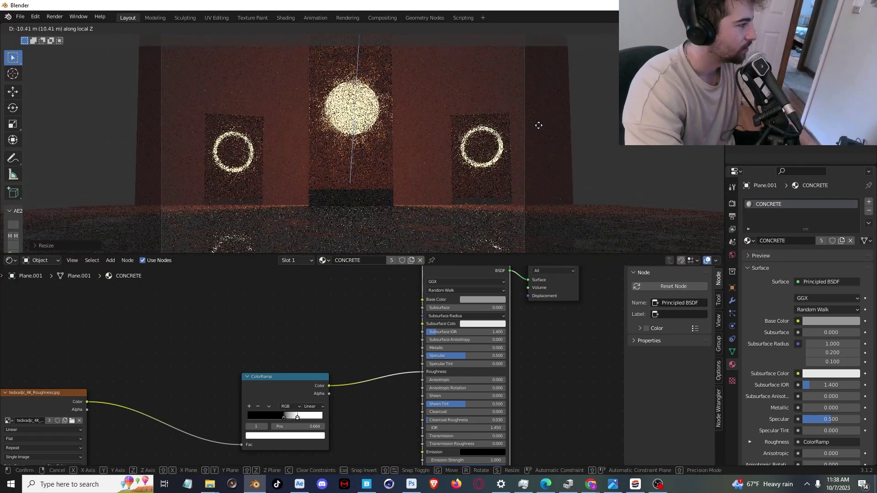
{"action": "left_click", "coordinate": [539, 127]}
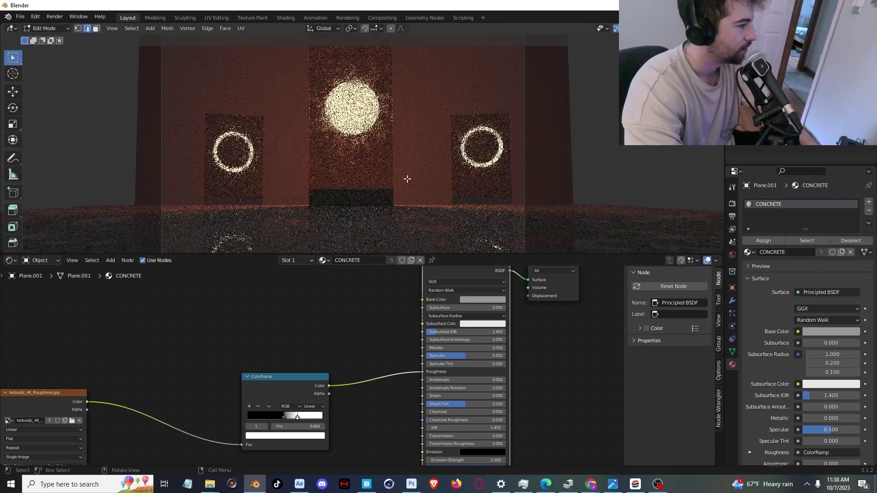
- Make the wall's CONCRETE material a single-user copy, preview its roughness ColorRamp, and tighten the stops with the black one at 0.468
{"action": "left_click", "coordinate": [392, 260]}
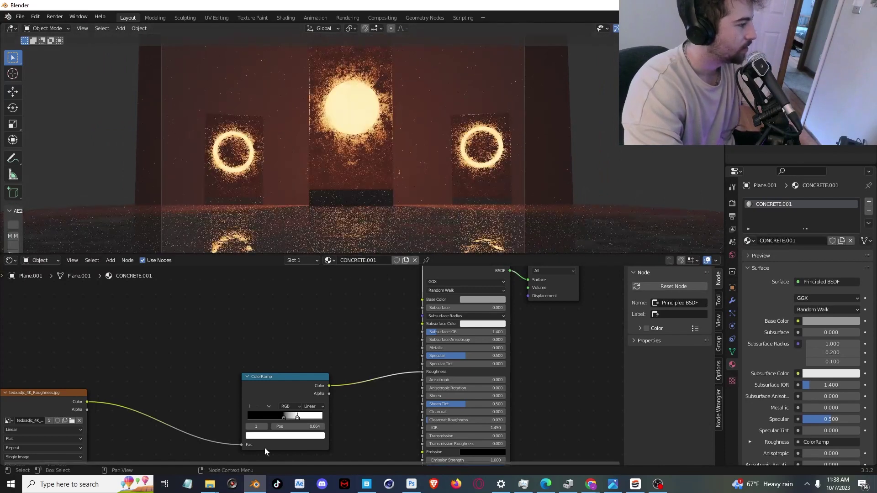
{"action": "left_click", "coordinate": [286, 417]}
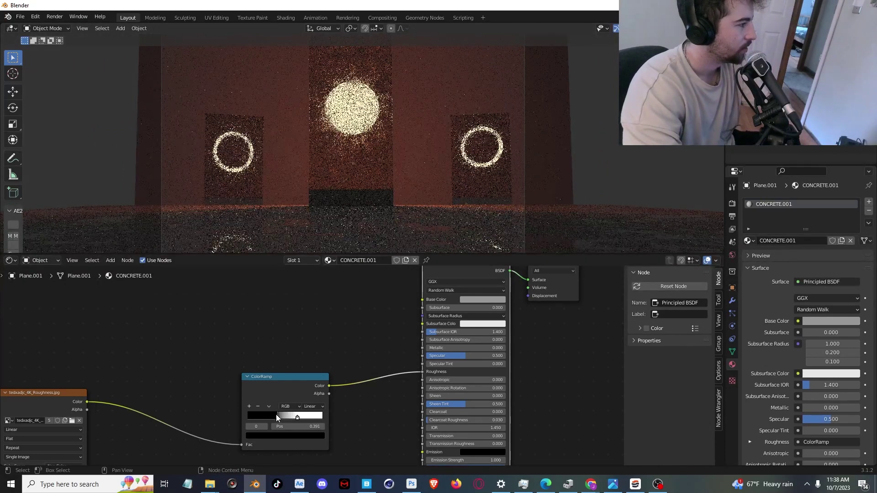
{"action": "left_click", "coordinate": [303, 419], "text": "ctrl+shift"}
{"action": "mouse_move", "coordinate": [297, 418]}
{"action": "left_mouse_down"}
{"action": "mouse_move", "coordinate": [279, 421]}
{"action": "mouse_move", "coordinate": [290, 417]}
{"action": "left_mouse_up"}
{"action": "left_click", "coordinate": [15, 270]}
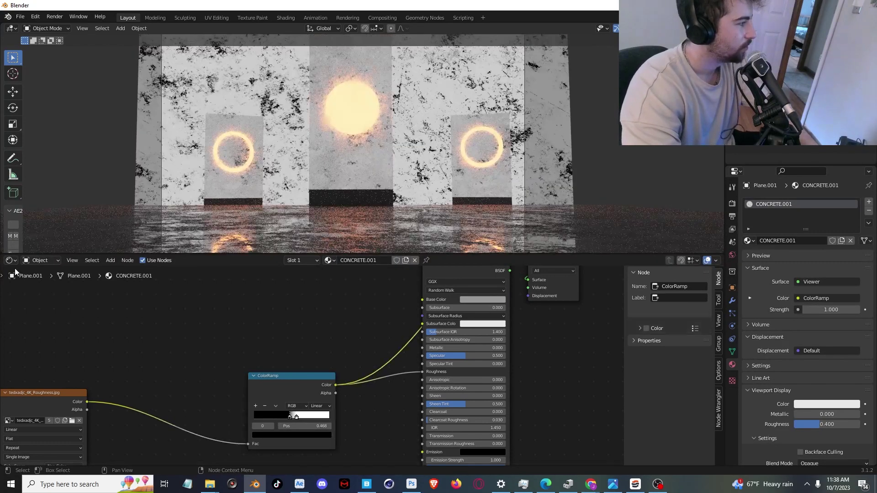
- Scale the wall's UV island down to about 0.28 so the concrete roughness texture appears larger
{"action": "left_click", "coordinate": [12, 260]}
{"action": "left_click", "coordinate": [32, 303]}
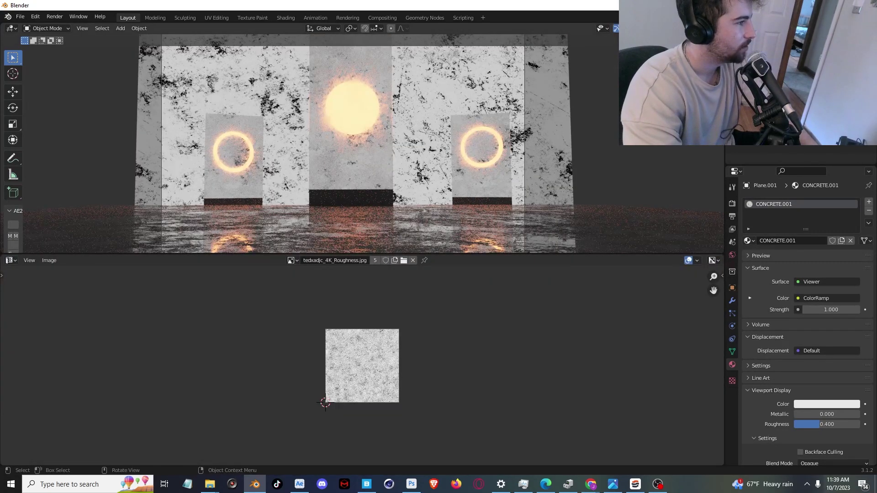
{"action": "key", "text": "Tab"}
{"action": "key", "text": "s"}
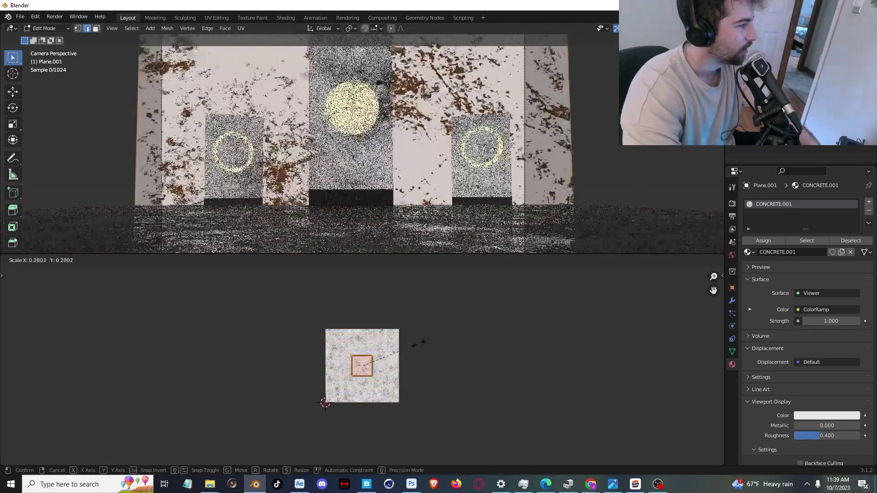
{"action": "left_click", "coordinate": [418, 343]}
- Move the roughness ColorRamp's black stop past the white one to 0.714 and preview the Principled BSDF again
{"action": "left_click", "coordinate": [10, 260]}
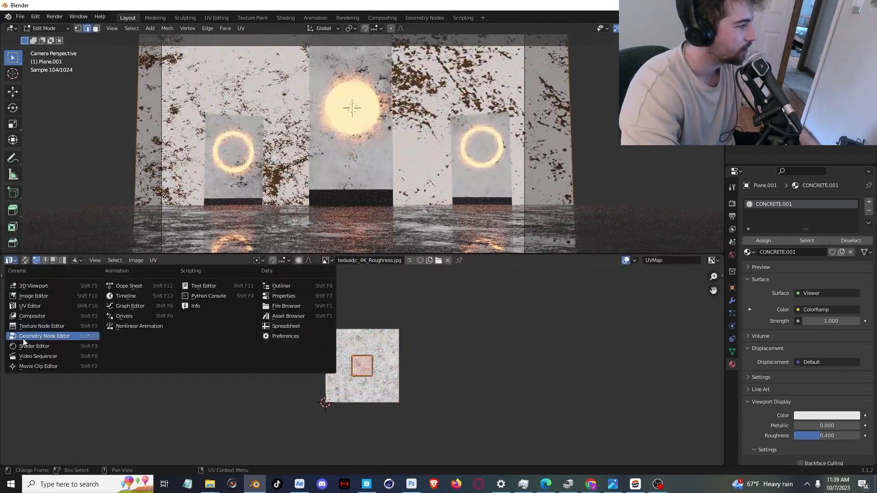
{"action": "left_click", "coordinate": [30, 348]}
{"action": "scroll", "coordinate": [303, 372], "scroll_direction": "up", "scroll_amount": 3}
{"action": "mouse_move", "coordinate": [290, 429]}
{"action": "left_mouse_down"}
{"action": "mouse_move", "coordinate": [262, 430]}
{"action": "mouse_move", "coordinate": [316, 428]}
{"action": "left_mouse_up"}
{"action": "left_click", "coordinate": [486, 314], "text": "ctrl+shift"}
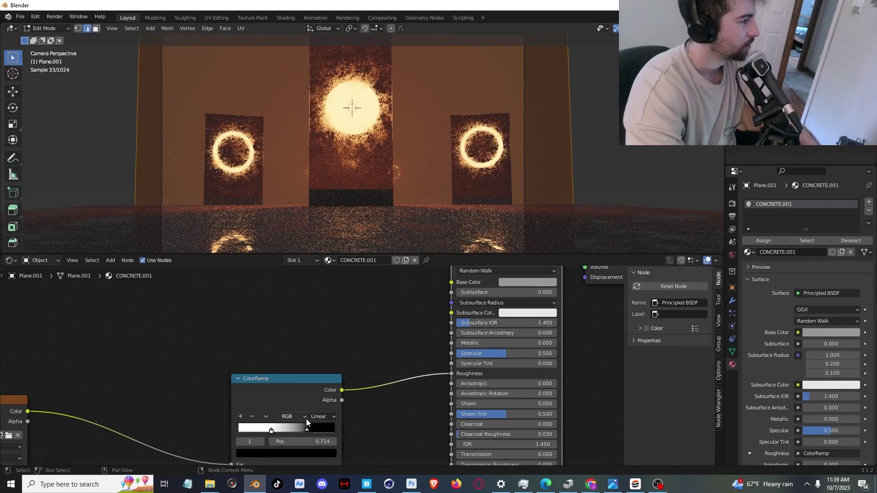
- Darken the wall material's Base Color to a deeper gray and hide the overlays to view the whole camera frame
{"action": "key", "text": "Tab"}
{"action": "scroll", "coordinate": [394, 150], "scroll_direction": "down", "scroll_amount": 2}
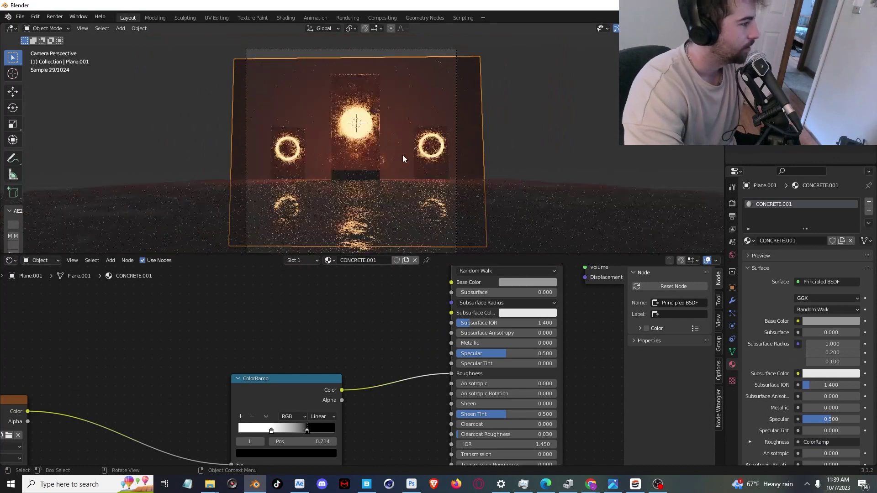
{"action": "left_click", "coordinate": [529, 284]}
{"action": "left_click_drag", "start_coordinate": [578, 178], "coordinate": [578, 186]}
{"action": "key", "text": "alt+shift+z"}
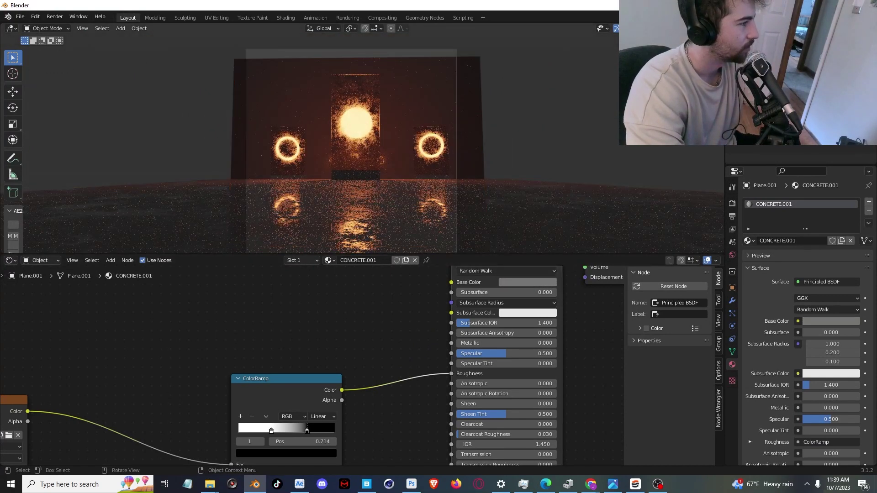
{"action": "middle_click_drag", "start_coordinate": [485, 182], "coordinate": [483, 159], "text": "shift"}
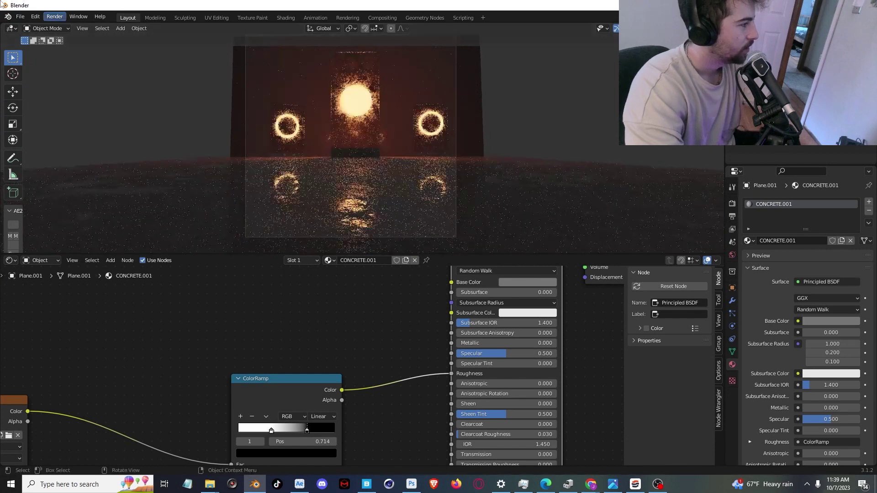
{"action": "left_click", "coordinate": [24, 17]}
{"action": "mouse_move", "coordinate": [38, 140]}
{"action": "left_click", "coordinate": [160, 223]}
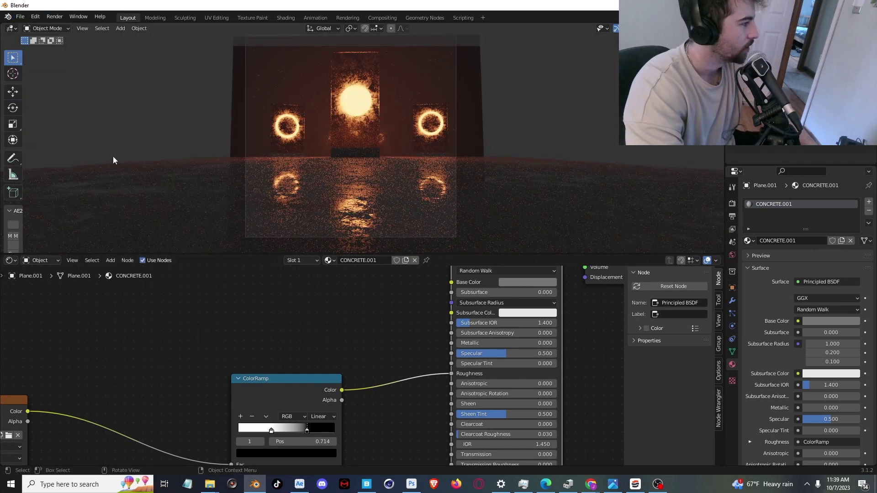
{"action": "left_click", "coordinate": [21, 15]}
{"action": "mouse_move", "coordinate": [86, 173]}
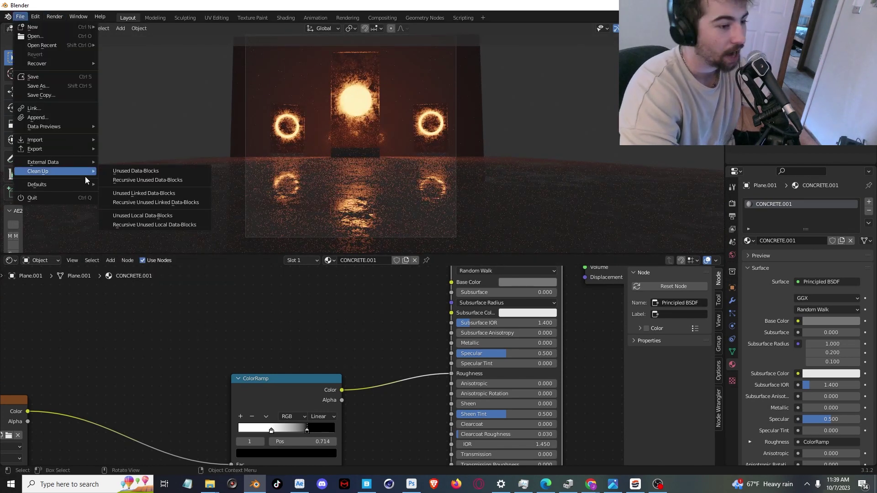
{"action": "left_click", "coordinate": [34, 14]}
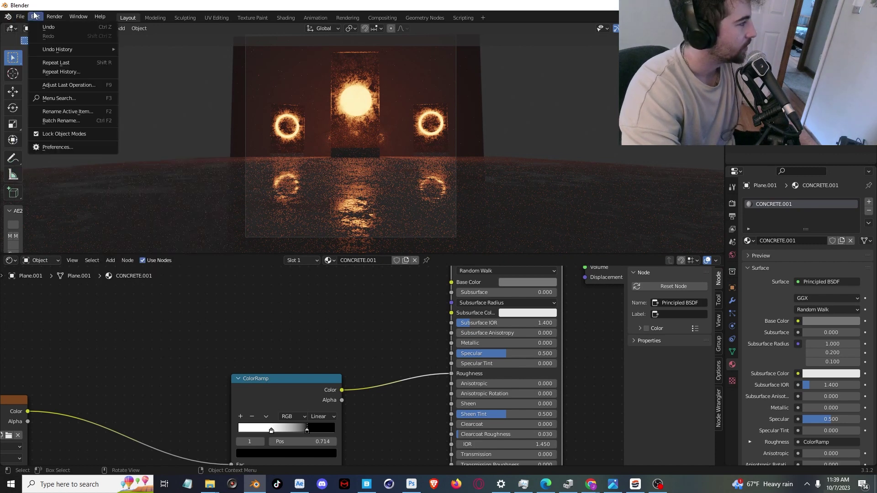
{"action": "left_click", "coordinate": [65, 146]}
{"action": "left_click", "coordinate": [40, 109]}
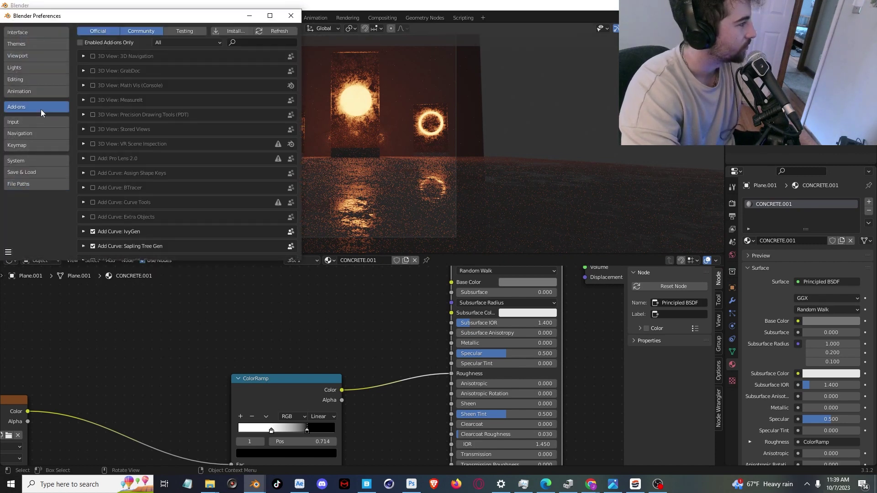
{"action": "left_click", "coordinate": [292, 16]}
{"action": "left_click", "coordinate": [20, 16]}
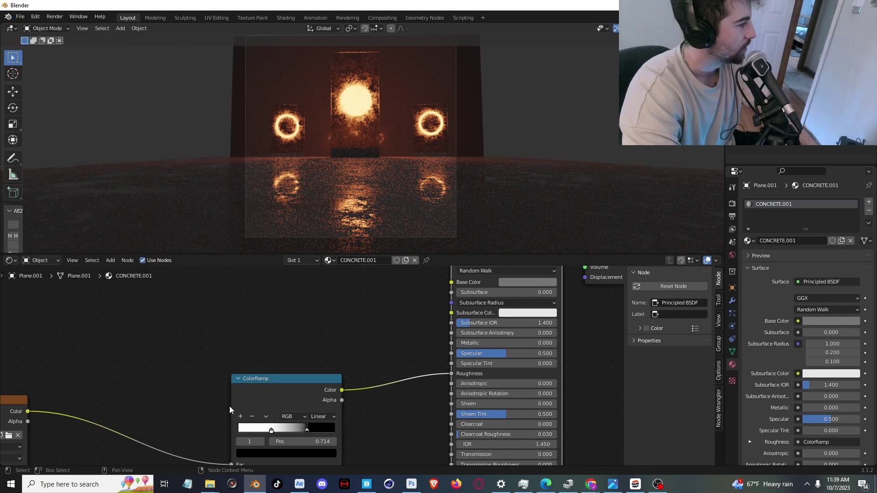
- Import the transparent sitting monk PNG from the Downloads folder as an image plane, keeping the Principled material setting
{"action": "left_click", "coordinate": [19, 17]}
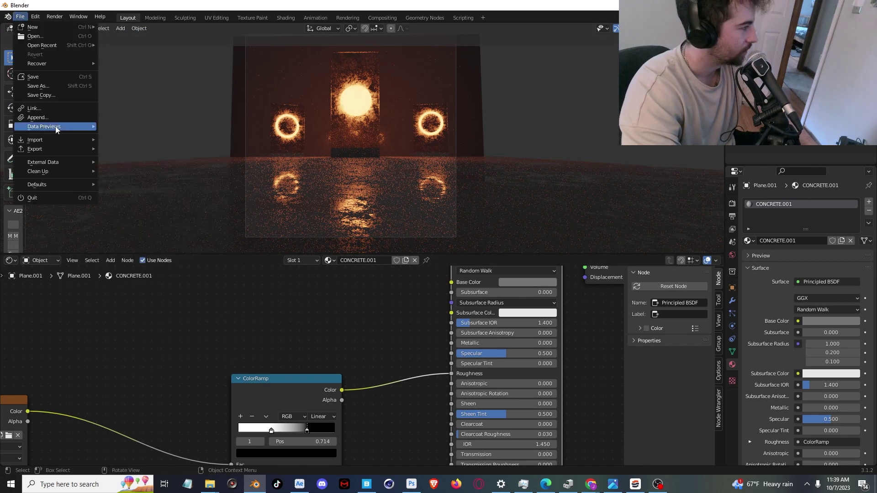
{"action": "mouse_move", "coordinate": [61, 140]}
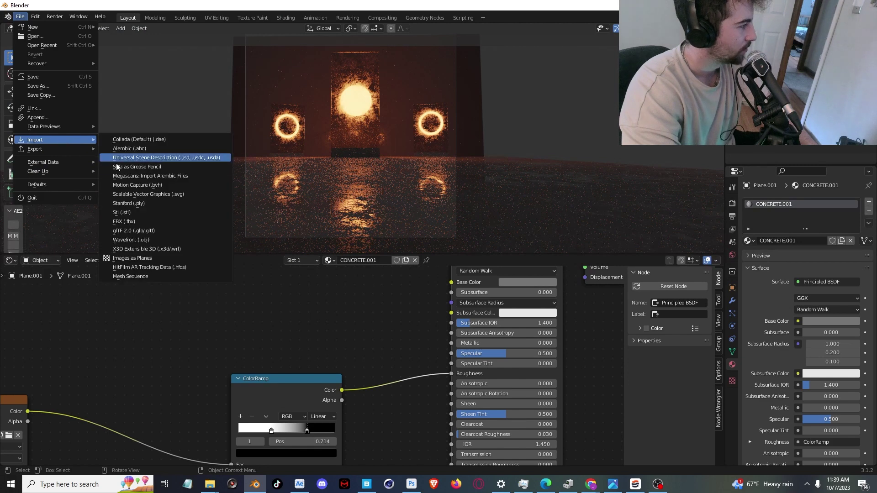
{"action": "left_click", "coordinate": [133, 258]}
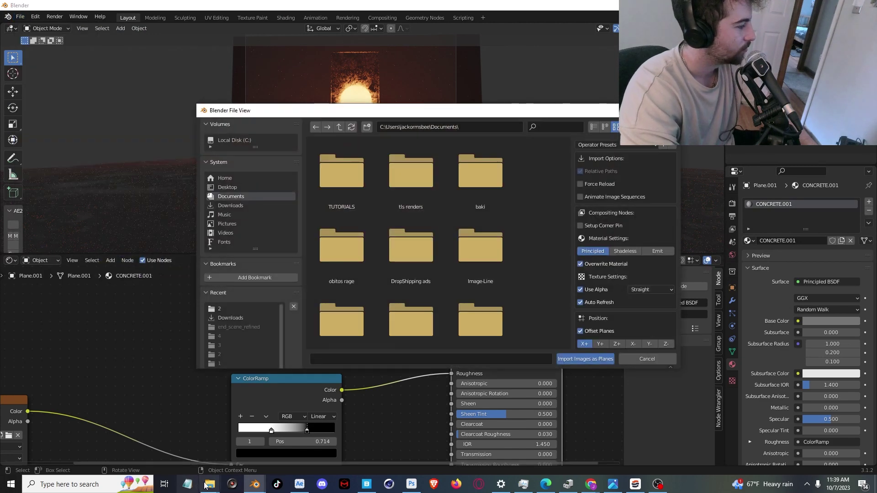
{"action": "mouse_move", "coordinate": [205, 485]}
{"action": "left_click", "coordinate": [176, 421]}
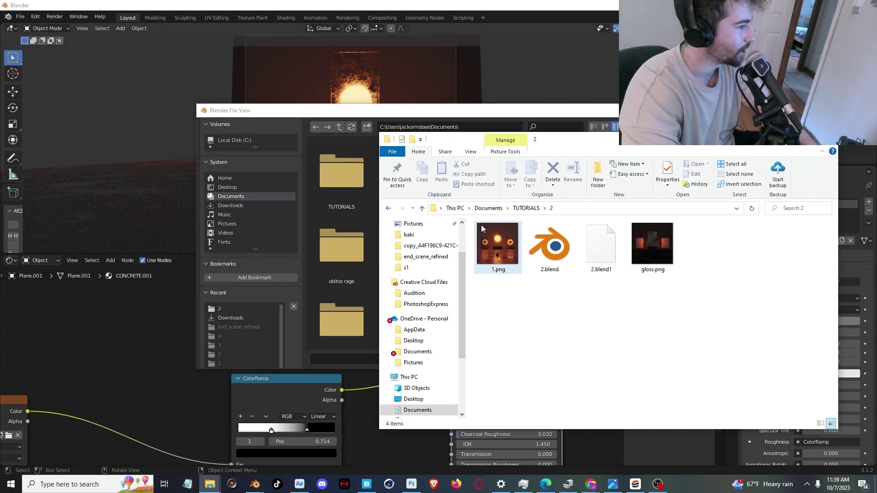
{"action": "scroll", "coordinate": [432, 255], "scroll_direction": "up", "scroll_amount": 2}
{"action": "left_click", "coordinate": [430, 253]}
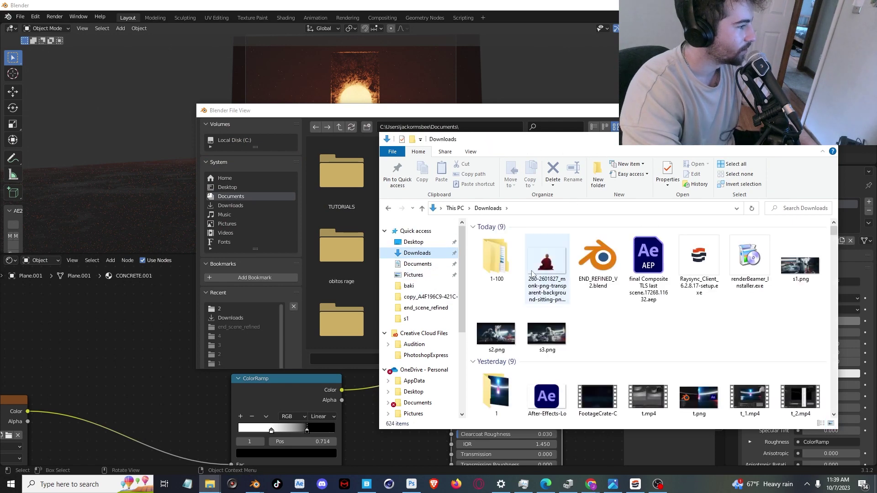
{"action": "left_click_drag", "start_coordinate": [532, 274], "coordinate": [348, 356]}
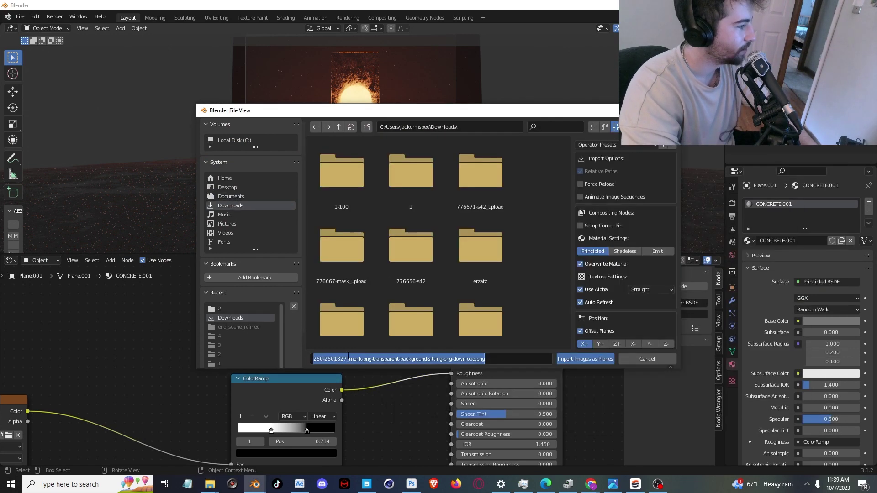
{"action": "left_click", "coordinate": [603, 360]}
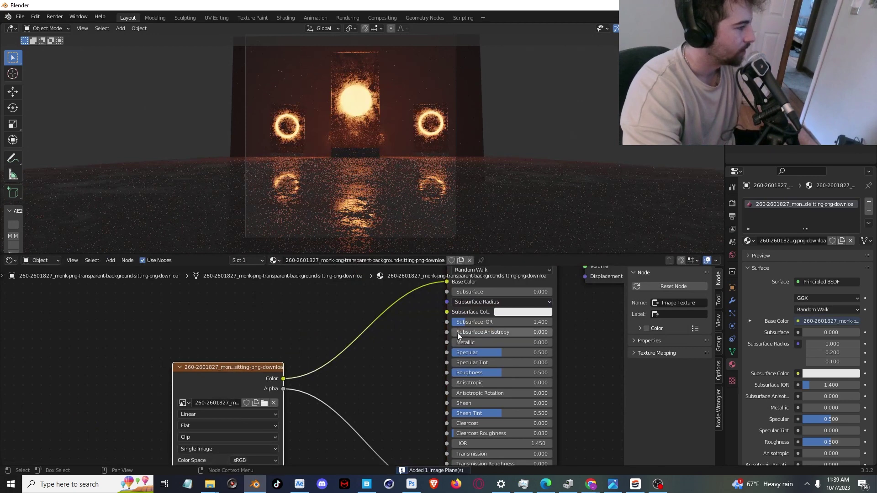
- Disconnect the monk image's color from the Base Color and set the Base Color to black for a silhouette
{"action": "middle_click_drag", "start_coordinate": [460, 297], "coordinate": [457, 309]}
{"action": "left_click_drag", "start_coordinate": [445, 294], "coordinate": [418, 311]}
{"action": "left_click", "coordinate": [548, 292]}
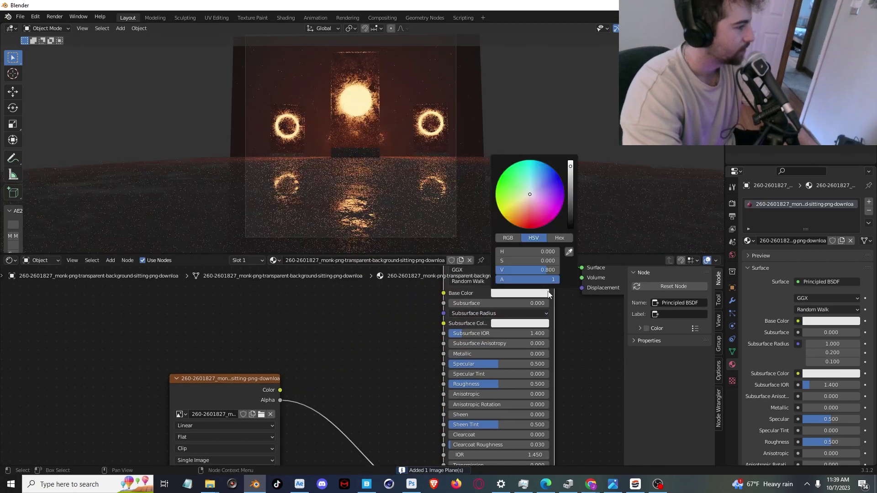
{"action": "left_click_drag", "start_coordinate": [571, 181], "coordinate": [570, 232]}
- Resize the monk plane and move it along its local Z axis, placing it in front of the central portal
{"action": "key", "text": "s"}
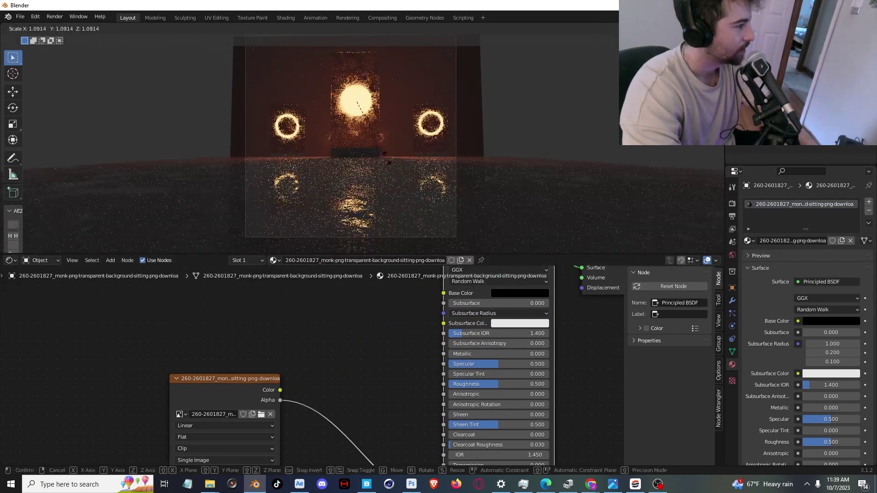
{"action": "left_click", "coordinate": [433, 167]}
{"action": "middle_click_drag", "start_coordinate": [436, 168], "coordinate": [460, 141]}
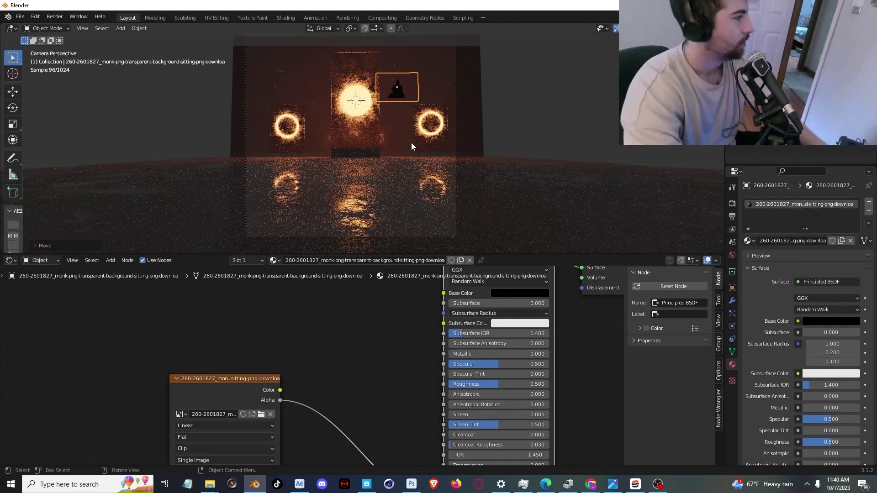
{"action": "key", "text": "g"}
{"action": "key", "text": "z"}
{"action": "key", "text": "z"}
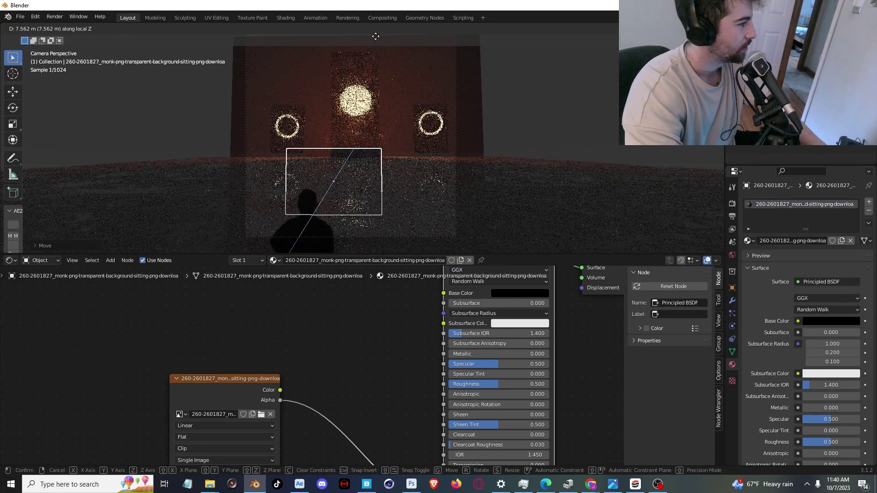
{"action": "key", "text": "z"}
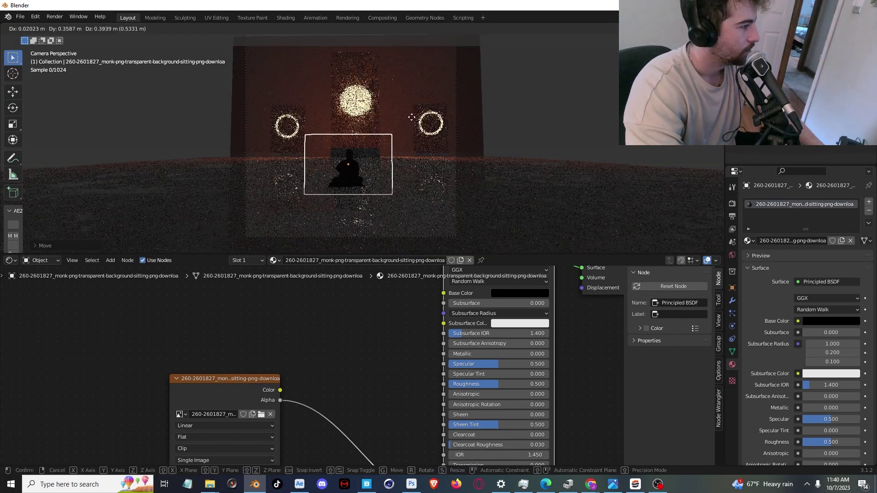
- Shrink the monk plane and seat the silhouette on the ground, centered within the middle portal's reflection
{"action": "key", "text": "s"}
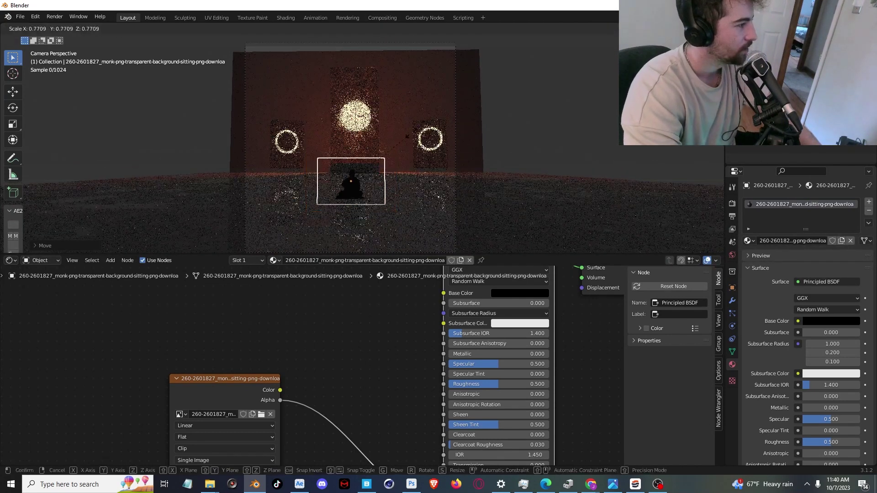
{"action": "left_click", "coordinate": [394, 139]}
{"action": "key", "text": "s"}
{"action": "left_click", "coordinate": [434, 147]}
{"action": "key", "text": "g"}
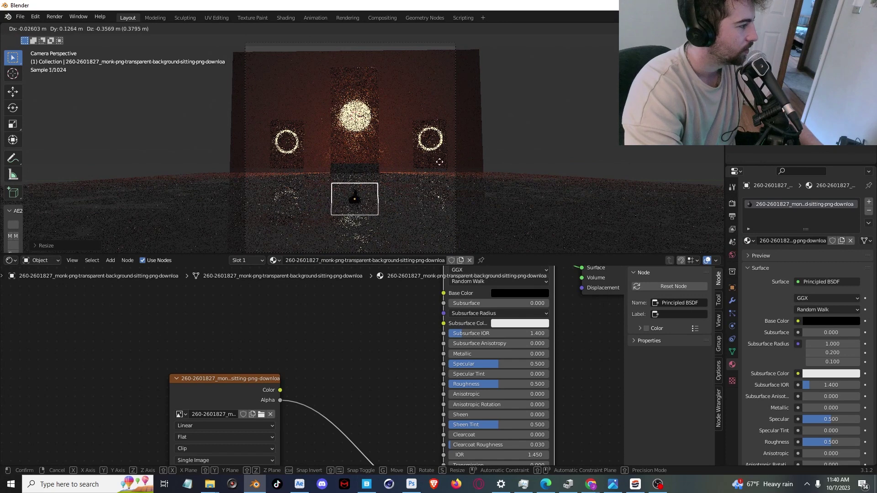
{"action": "left_click", "coordinate": [437, 157]}
- Set the monk material's Shadow Mode to Alpha Clip and hide the viewport overlays
{"action": "scroll", "coordinate": [774, 270], "scroll_direction": "down", "scroll_amount": 15}
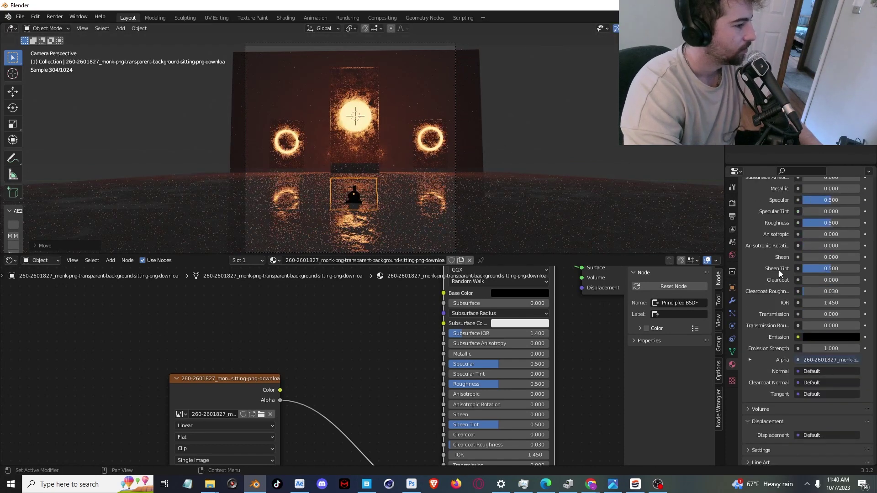
{"action": "left_click", "coordinate": [824, 377]}
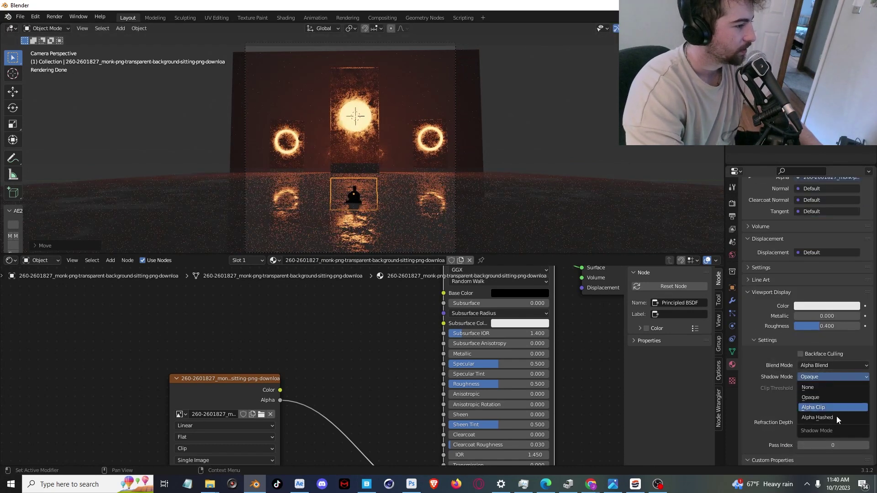
{"action": "left_click", "coordinate": [835, 407]}
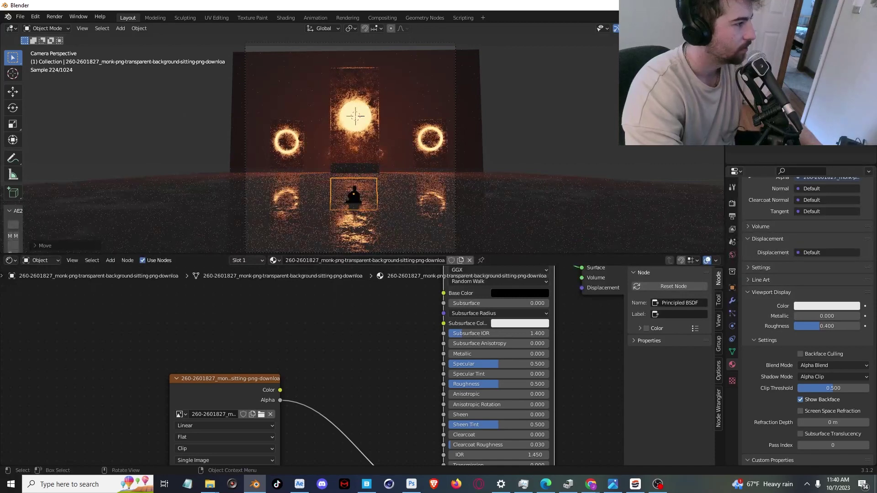
{"action": "key", "text": "alt+shift+z"}
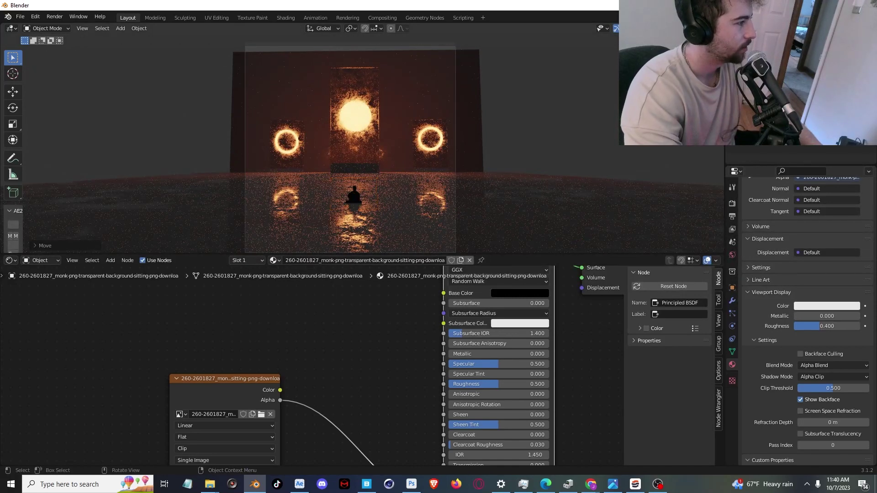
- Scale up the concrete back wall slightly so it extends farther beyond the camera frame
{"action": "scroll", "coordinate": [562, 240], "scroll_direction": "down", "scroll_amount": 1}
{"action": "left_click", "coordinate": [550, 234]}
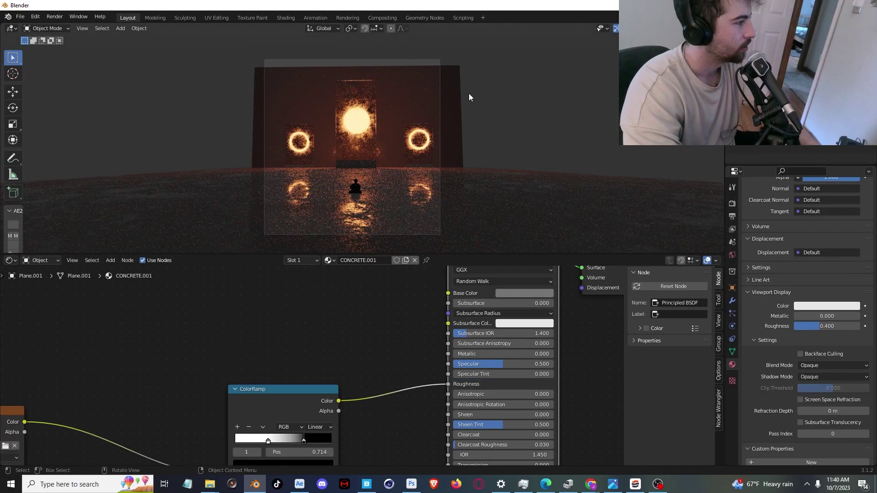
{"action": "key", "text": "s"}
{"action": "left_click", "coordinate": [393, 86]}
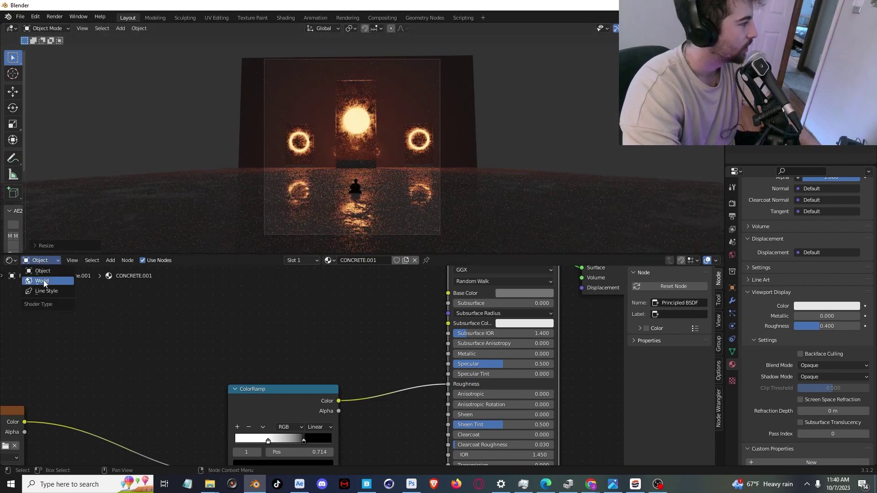
- Switch the shader editor to the World nodes and lower the Background strength to 0.220
{"action": "left_click", "coordinate": [42, 281]}
{"action": "key", "text": "Home"}
{"action": "left_click_drag", "start_coordinate": [404, 353], "coordinate": [359, 353]}
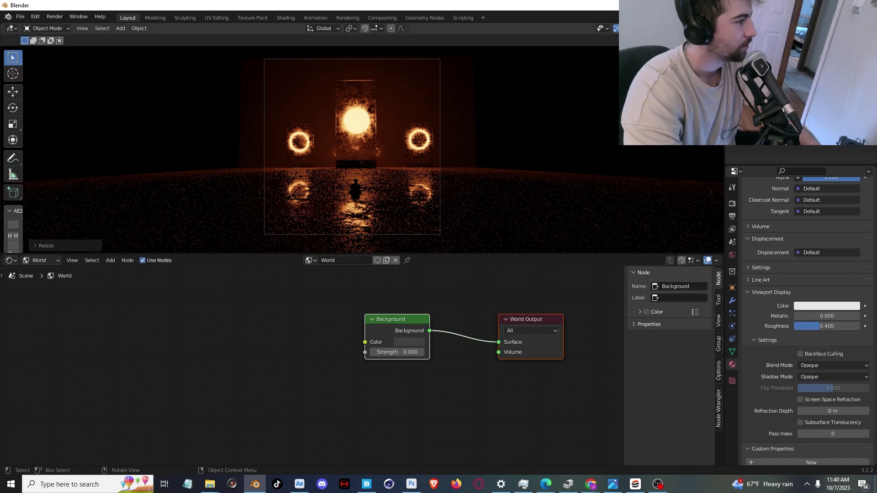
{"action": "left_click_drag", "start_coordinate": [410, 354], "coordinate": [425, 353], "text": "shift"}
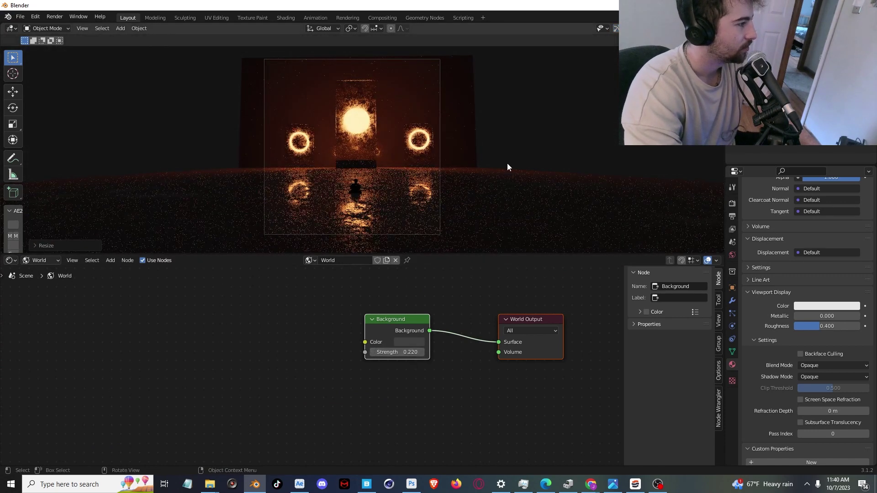
{"action": "middle_click_drag", "start_coordinate": [410, 300], "coordinate": [398, 286]}
{"action": "scroll", "coordinate": [458, 123], "scroll_direction": "up", "scroll_amount": 2}
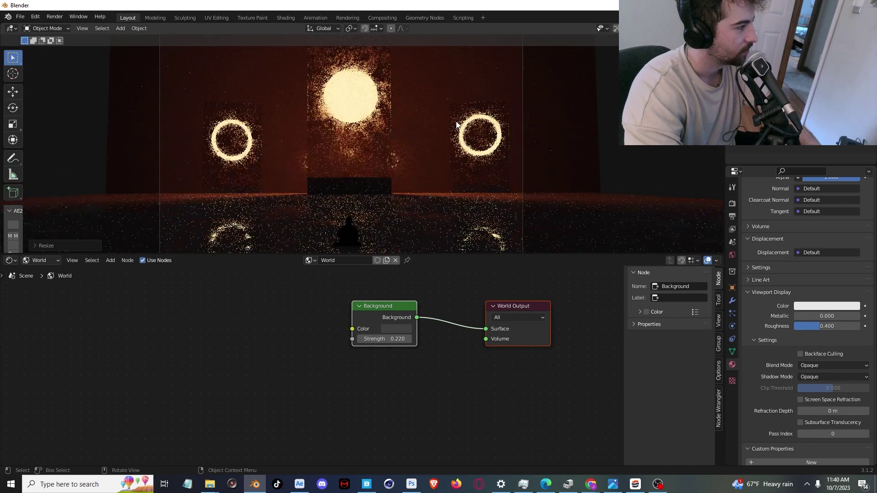
{"action": "scroll", "coordinate": [461, 157], "scroll_direction": "down", "scroll_amount": 2}
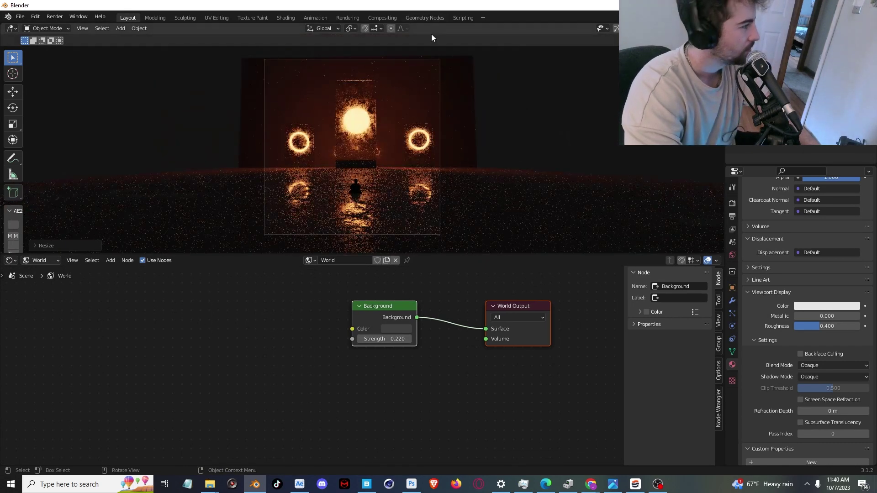
- Save the scene as tutorial.blend in the TUTORIALS\2 folder
{"action": "key", "text": "ctrl+s"}
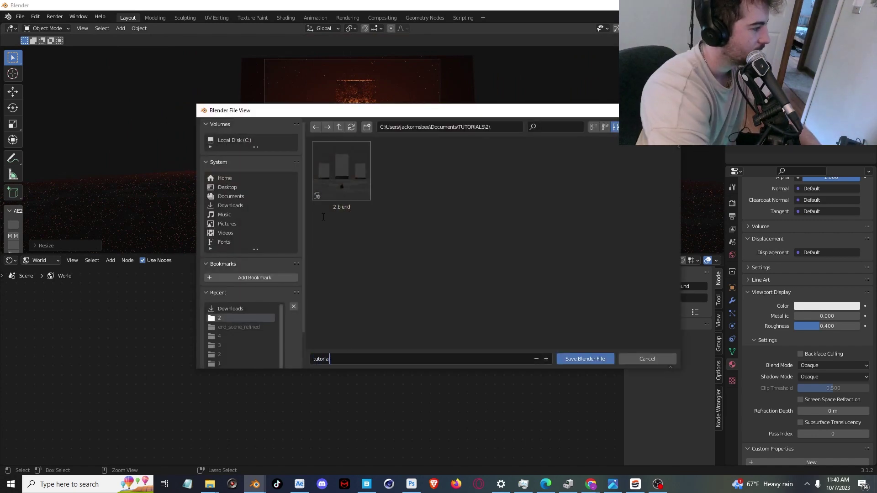
{"action": "type", "text": "tutorial"}
{"action": "key", "text": "Return"}
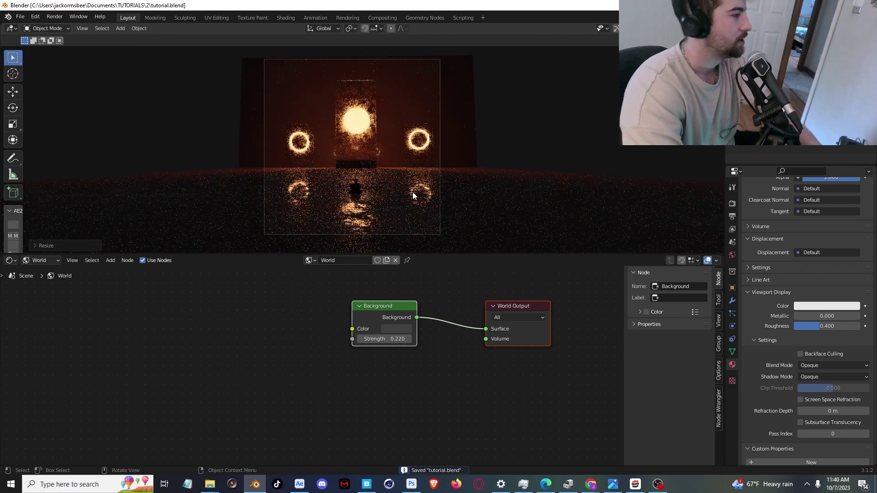
- Switch to the Rendering workspace and render a still image of the current frame
{"action": "left_click", "coordinate": [347, 17]}
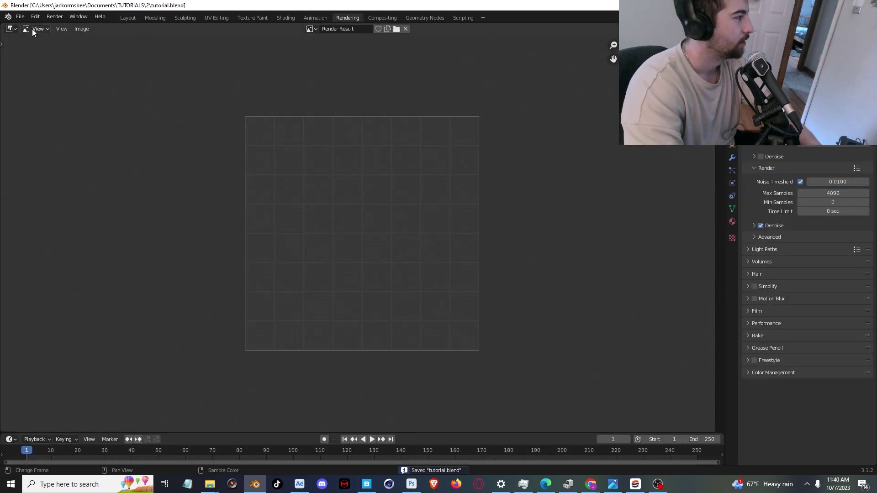
{"action": "left_click", "coordinate": [54, 16]}
{"action": "left_click", "coordinate": [64, 27]}
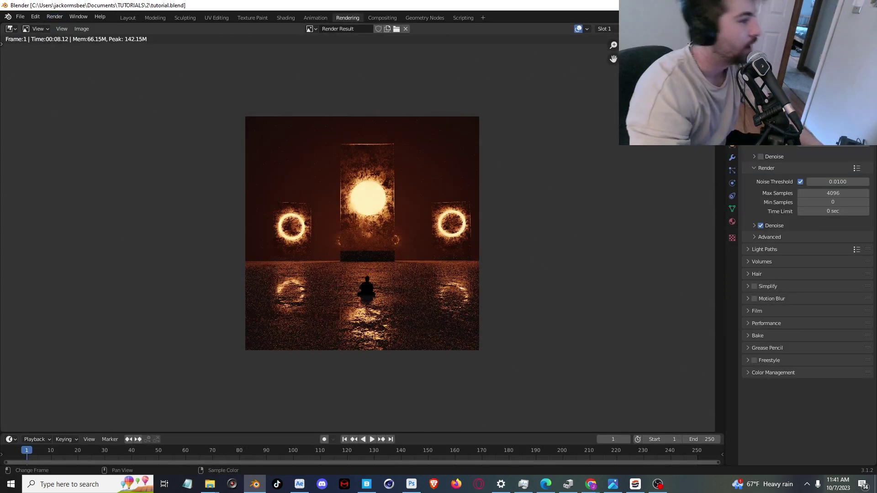
- Enable the Glossy Direct light pass and set the render's Max Samples to 345
{"action": "left_click", "coordinate": [733, 87]}
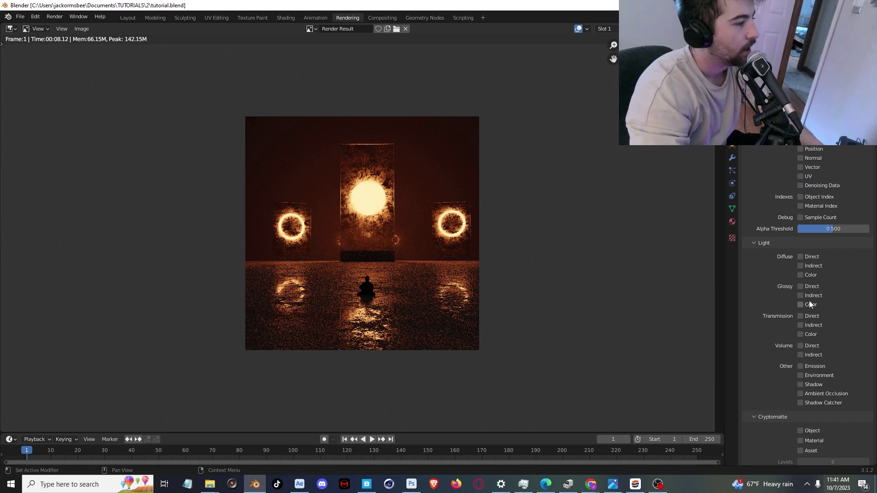
{"action": "left_click", "coordinate": [805, 289]}
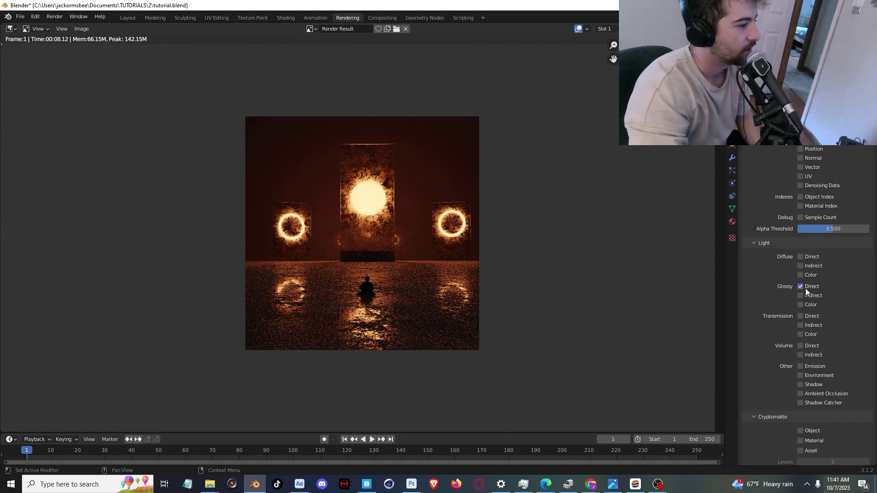
{"action": "left_click", "coordinate": [833, 193]}
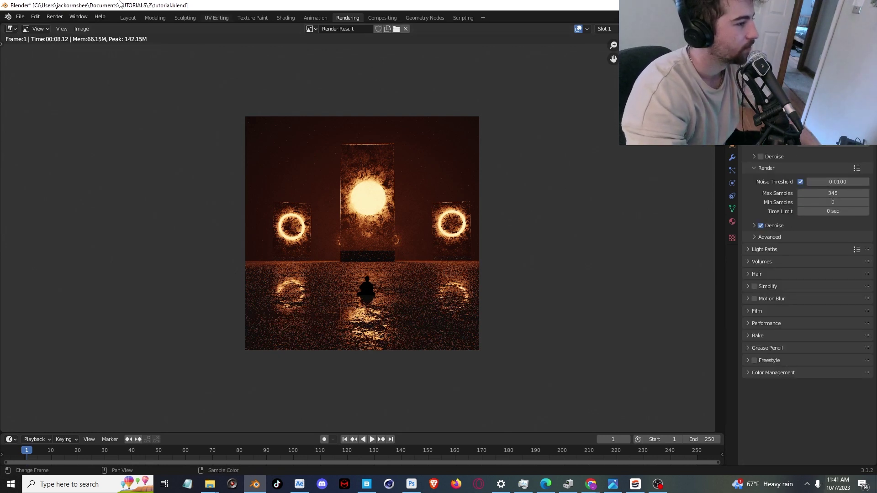